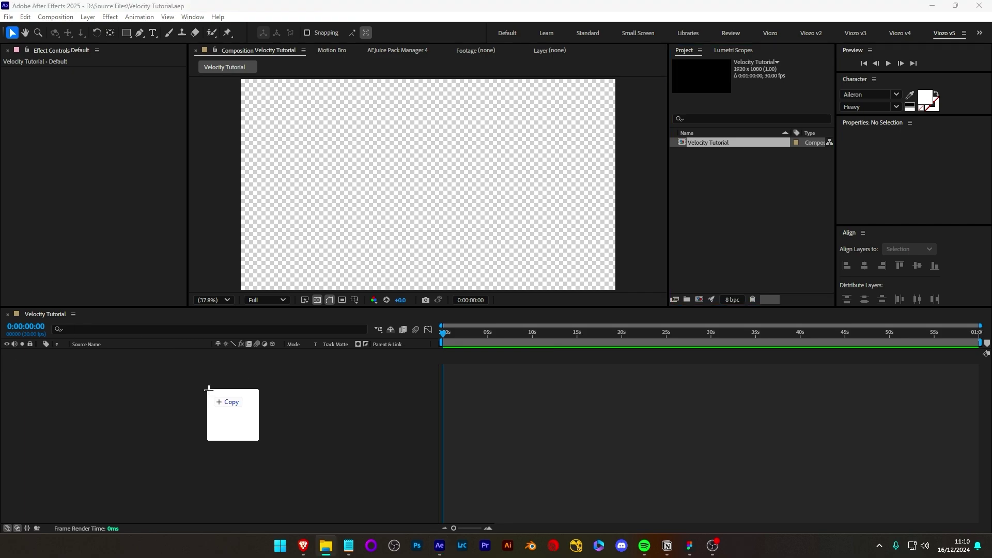
- Add the 24_7 - SZNS (Hip Hop Music FREE) 128 MP3 to the Velocity Tutorial timeline and reveal its audio waveform
left_click_drag(208, 390, 302, 434)
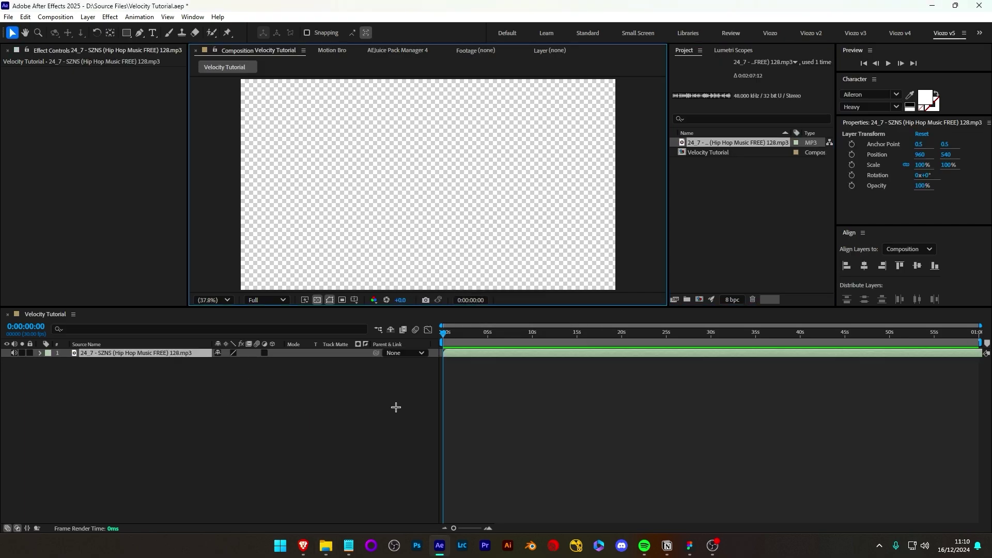
key("l")
key("l")
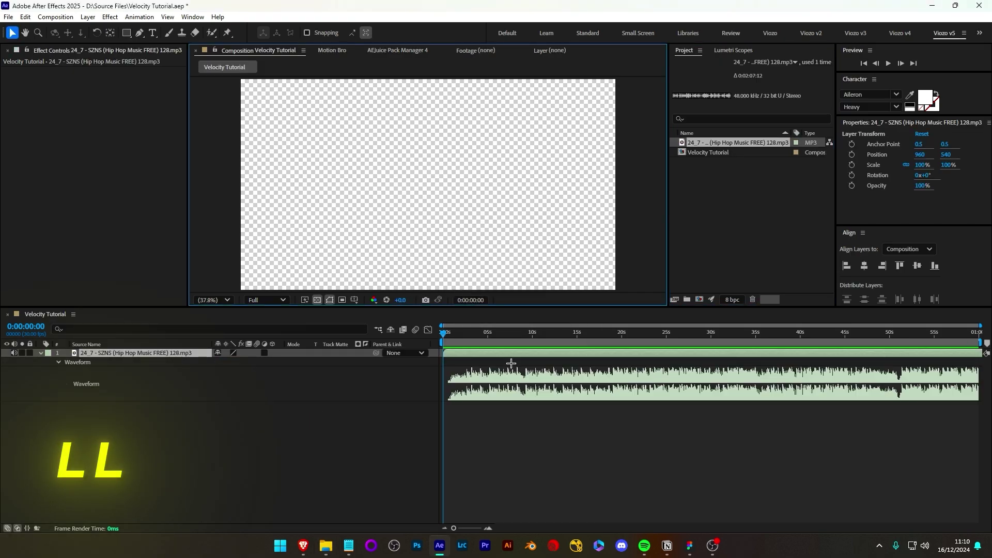
- Scrub through the music and play back its trimmed four-second section
left_click(464, 331)
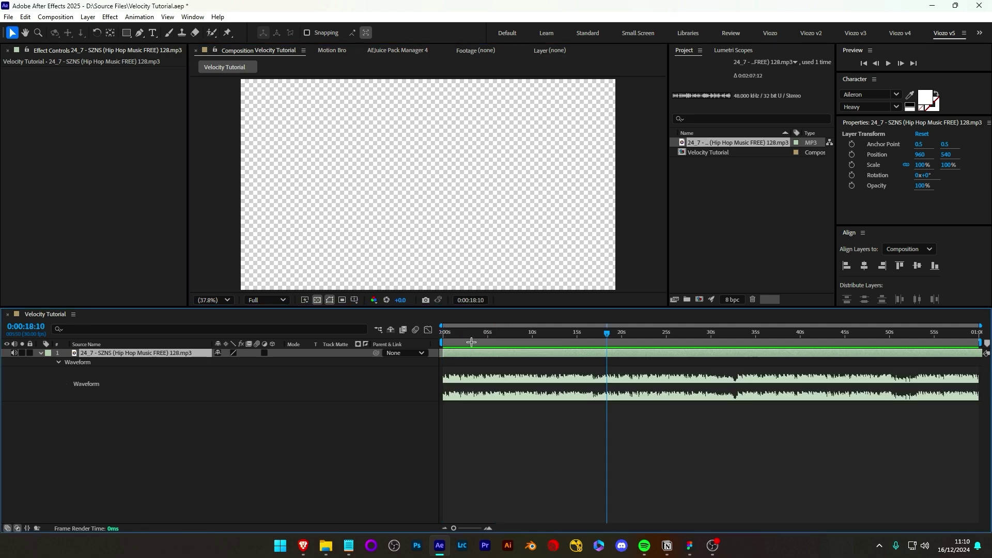
left_click(479, 335)
key("space")
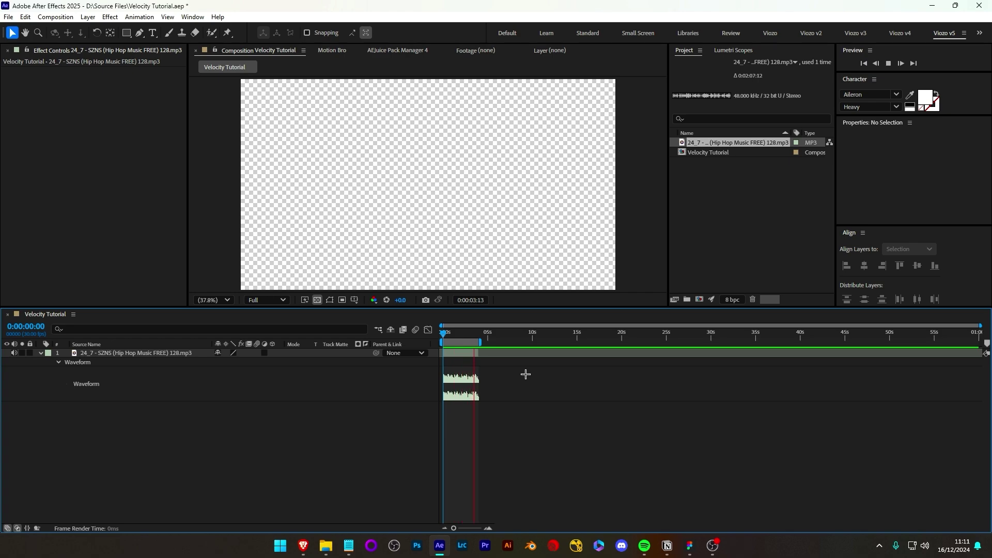
- Select the music layer and look up the program's keyboard shortcuts
left_click(462, 354)
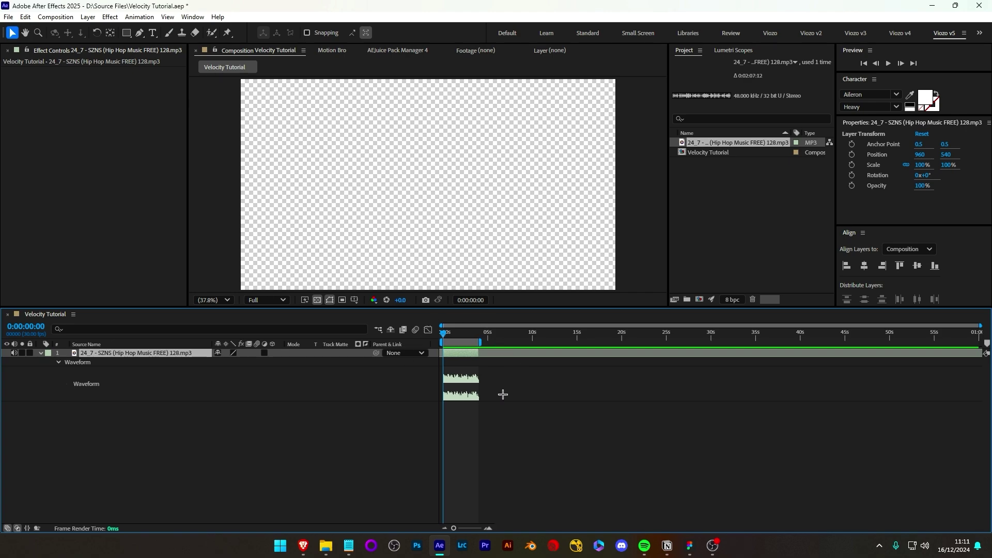
key("=")
key("=")
key("=")
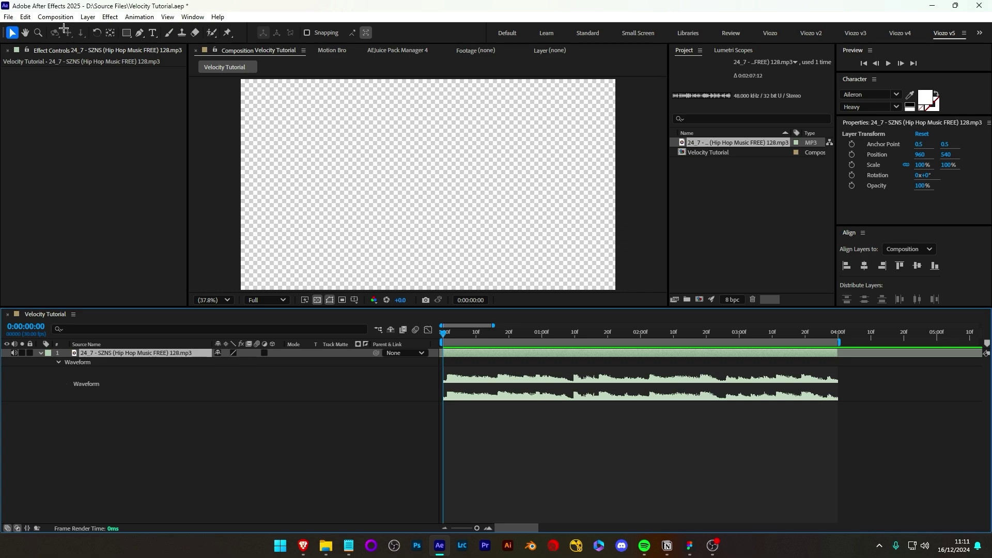
left_click(25, 17)
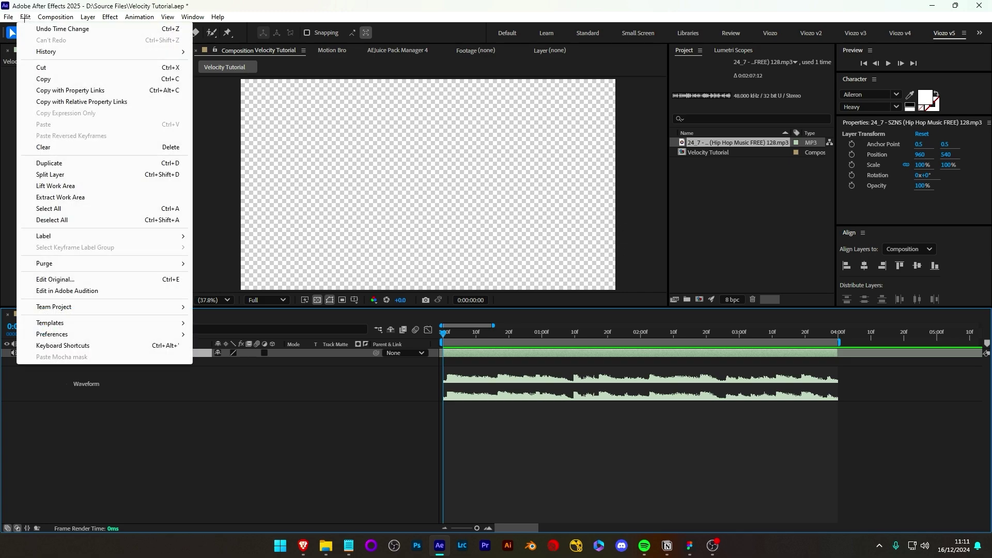
left_click(63, 345)
key("Escape")
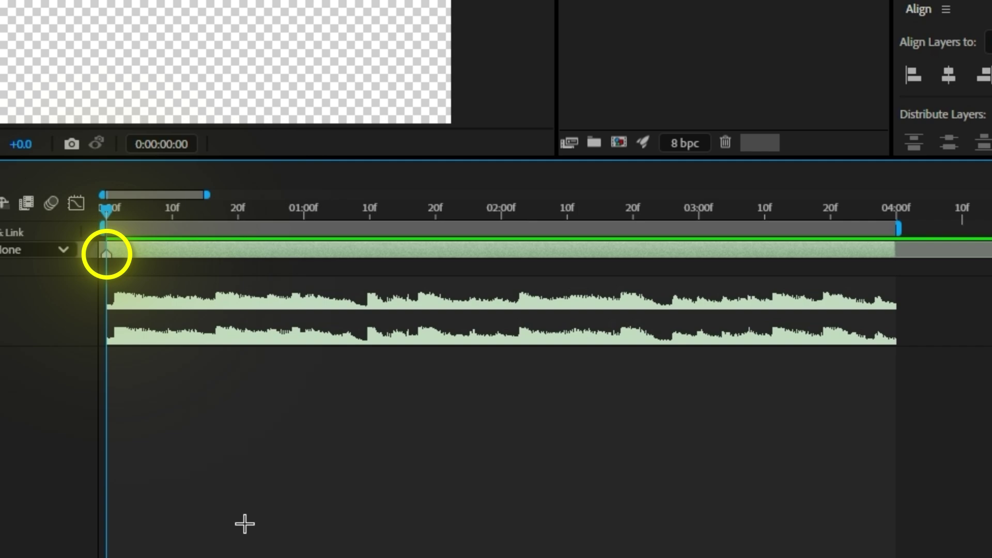
- Play the four-second music section and add layer markers in time with the beats
key("space")
key("KP_Multiply")
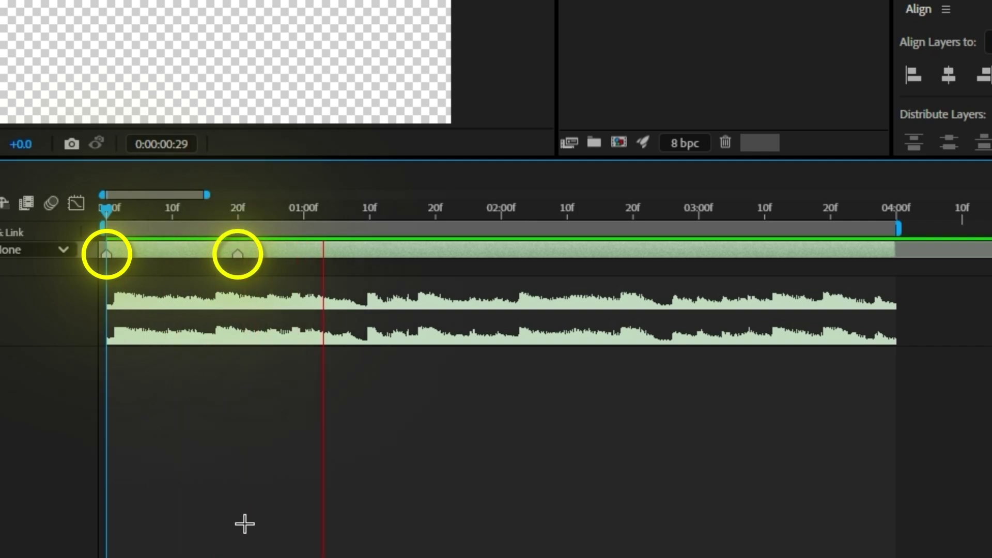
key("KP_Multiply")
key("KP_Multiply")
key("KP_Multiply")
key("KP_Multiply")
key("KP_Multiply")
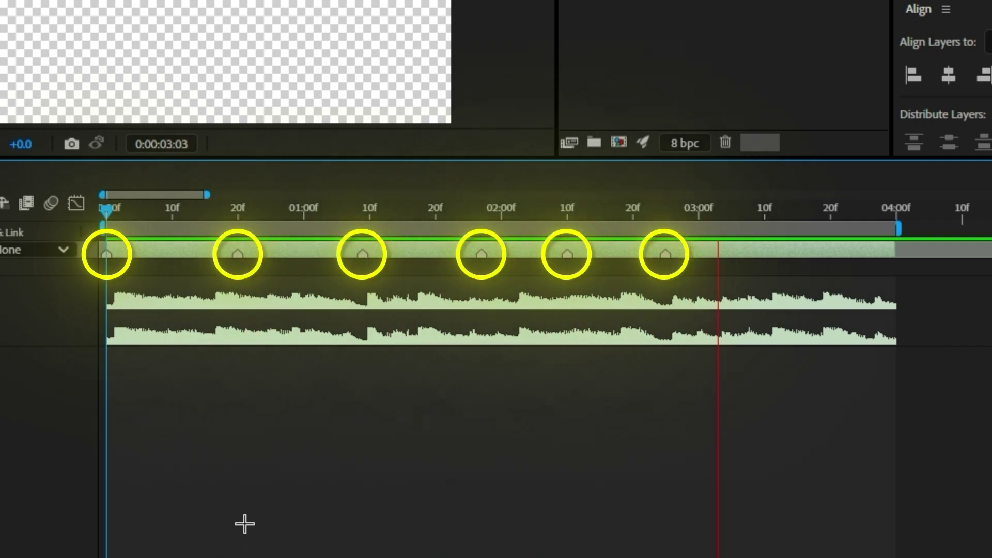
key("KP_Multiply")
key("space")
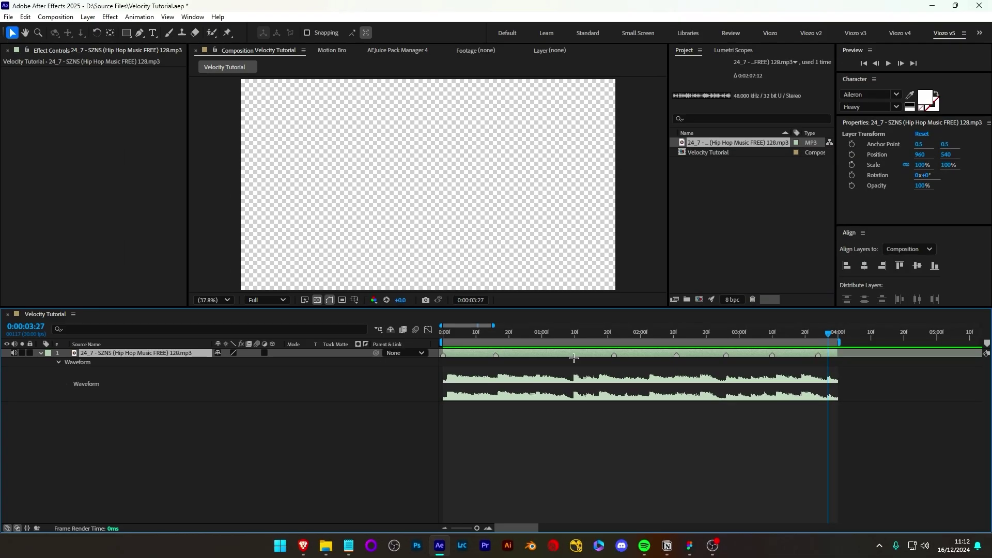
- Examine the beat markers against the waveform across the four-second section, from the composition start
left_click_drag(205, 211, 181, 211)
key("Home")
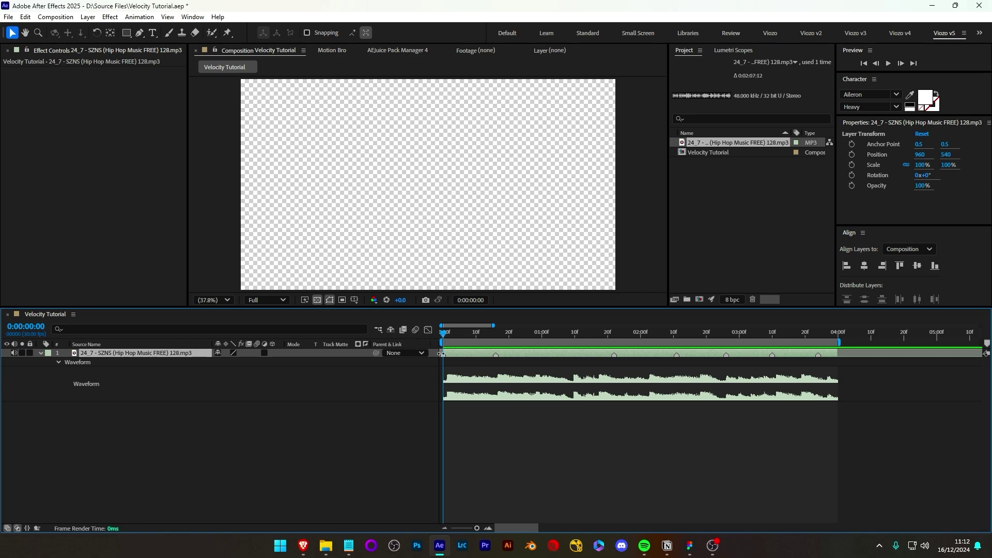
left_click(559, 420)
left_click(491, 355)
left_click(704, 461)
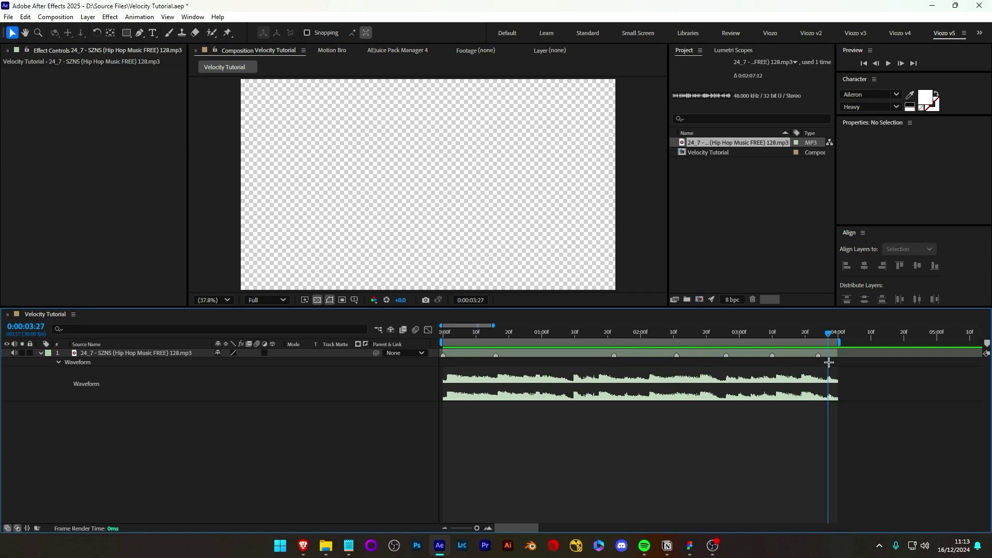
left_click(494, 336)
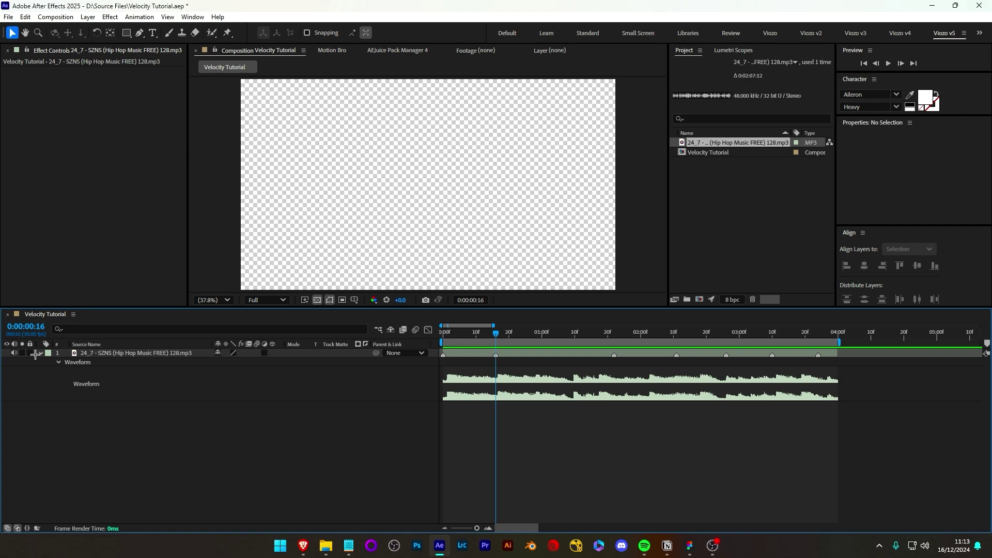
left_click_drag(494, 334, 740, 334)
key("Home")
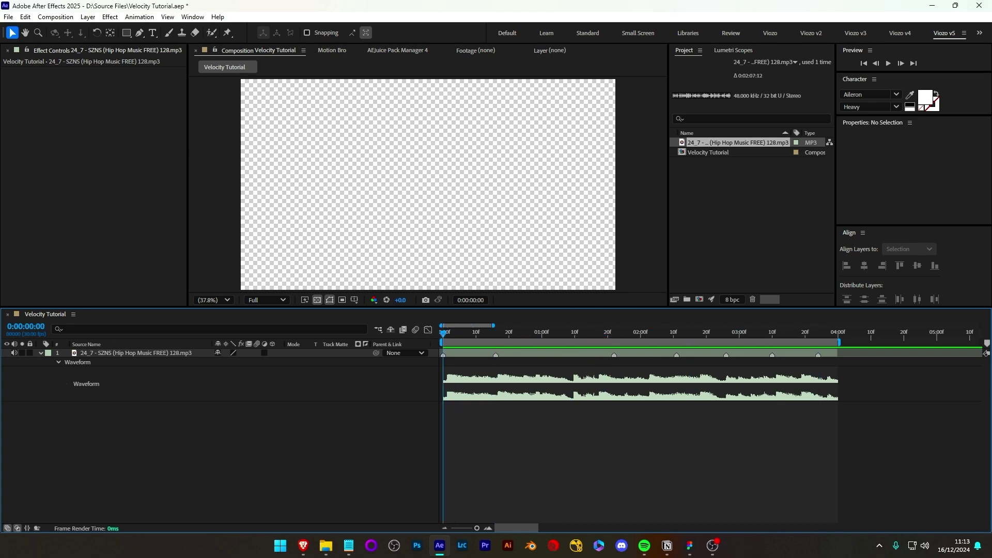
- Place 20230611_Spray4k.mp4 above the music layer, trimmed to about three seconds at the composition start, and enable its Time Remap
left_click_drag(598, 159, 738, 339)
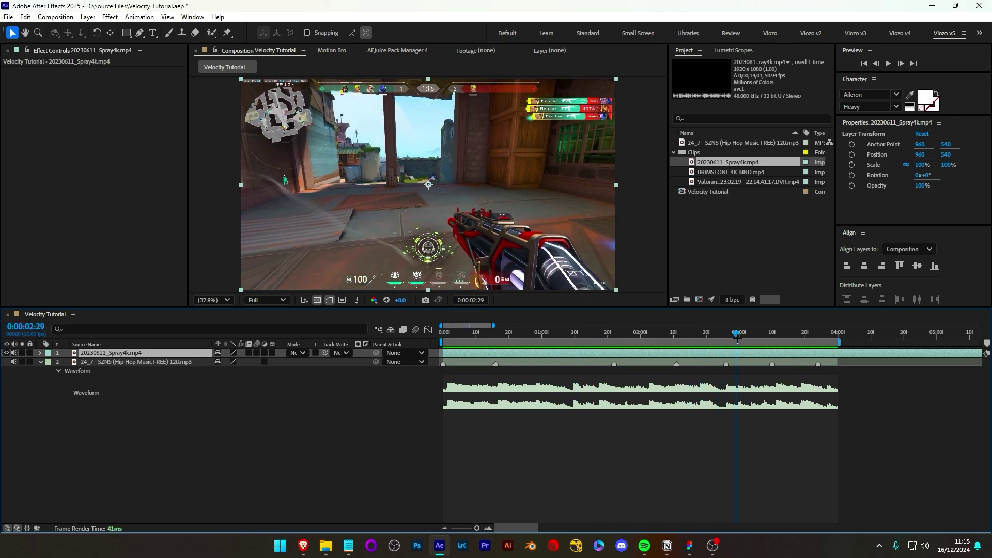
left_click_drag(668, 334, 427, 364)
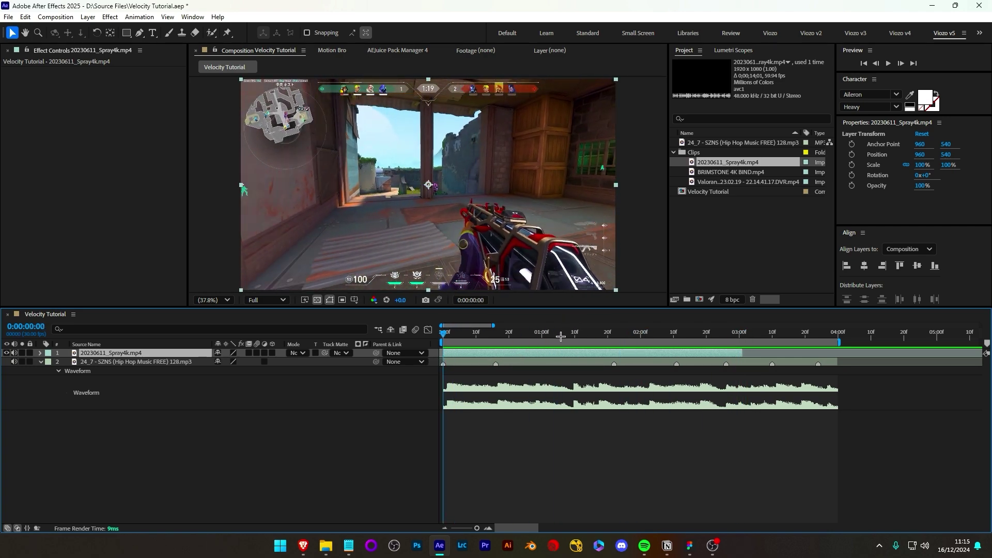
key("ctrl+alt+t")
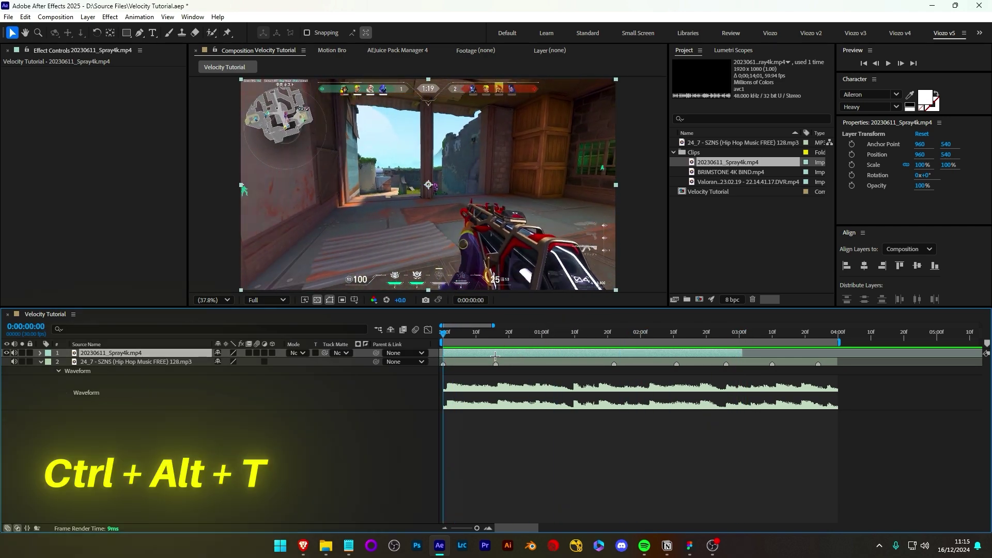
left_click(99, 363)
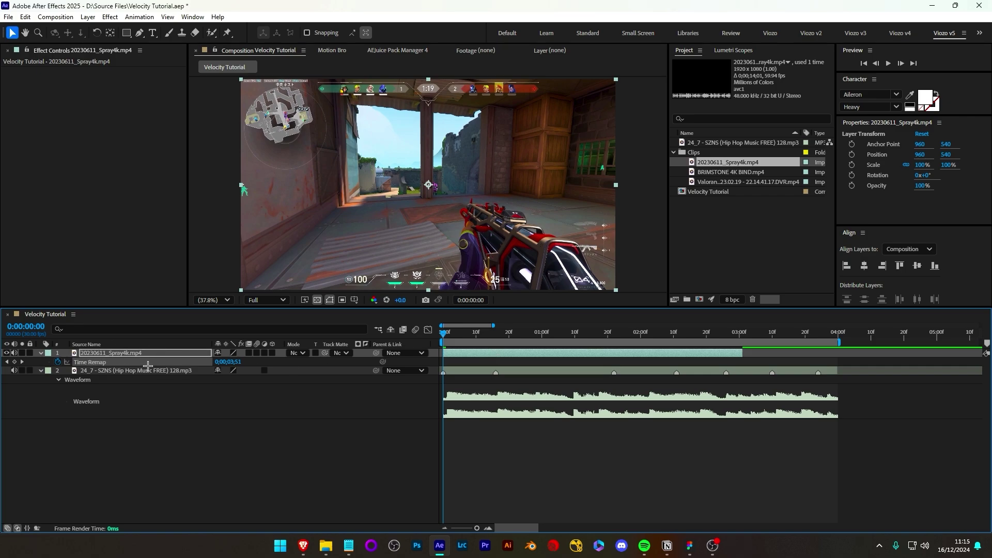
- Move the Spray4k clip along the timeline to start at 0:00:06:05 so both outer Time Remap keyframes are reachable
key("o")
scroll(678, 367, "down", 4)
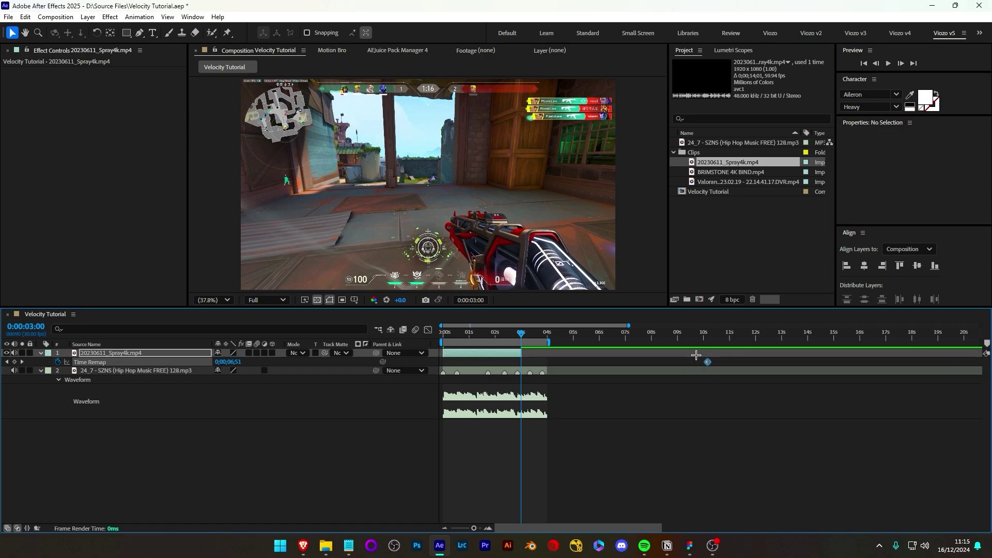
left_click_drag(446, 354, 595, 358)
left_click_drag(480, 357, 915, 367)
left_click(888, 385)
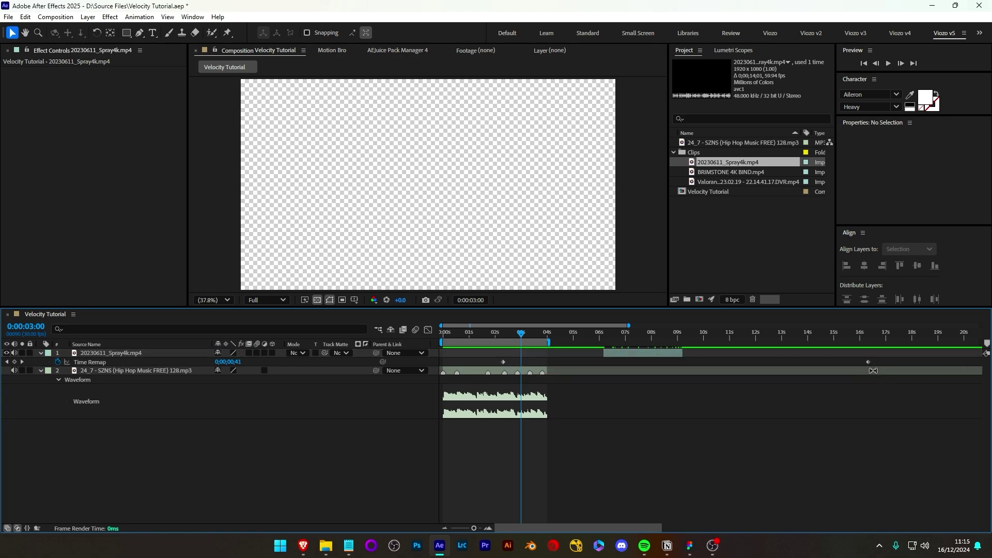
- Try moving the two outer Time Remap keyframes onto the clip's end and start, and undo both moves
left_click_drag(869, 363, 683, 362)
left_click_drag(499, 362, 604, 362)
key("ctrl+z")
key("ctrl+z")
- Try extending the clip's in point back to its first Time Remap keyframe at 0:00:02:09, and undo the change
left_click_drag(900, 357, 833, 376)
key("j")
left_click_drag(606, 356, 499, 358)
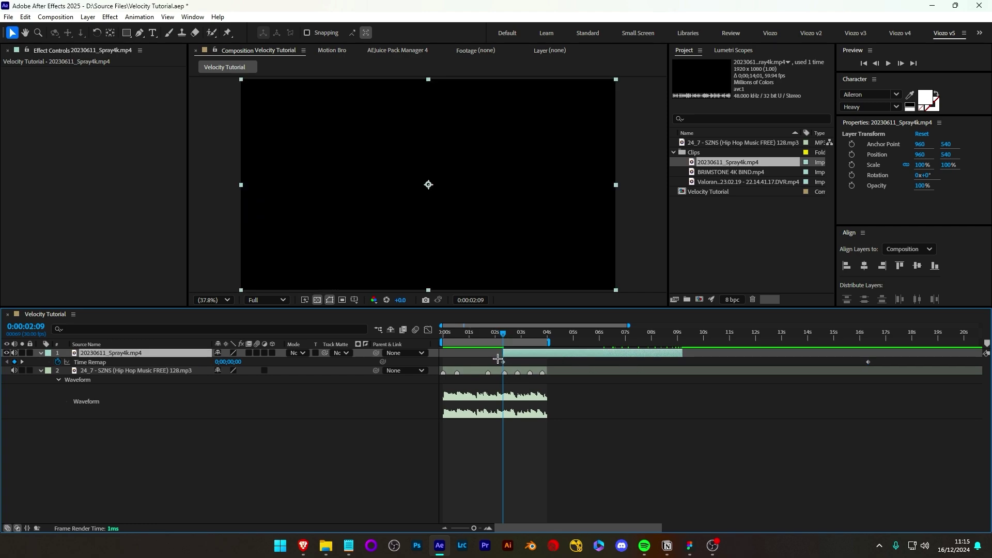
left_click(503, 362)
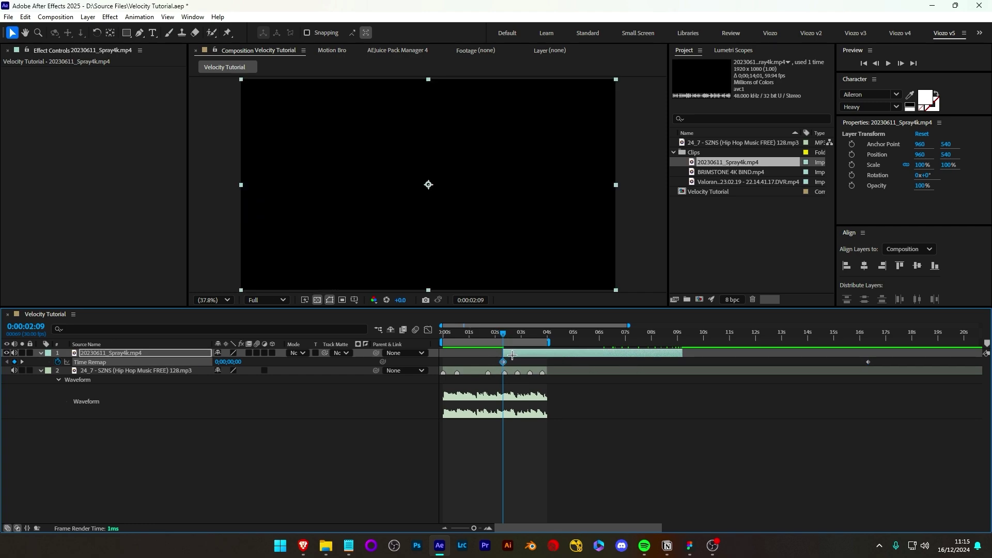
left_click(229, 362)
key("ctrl+z")
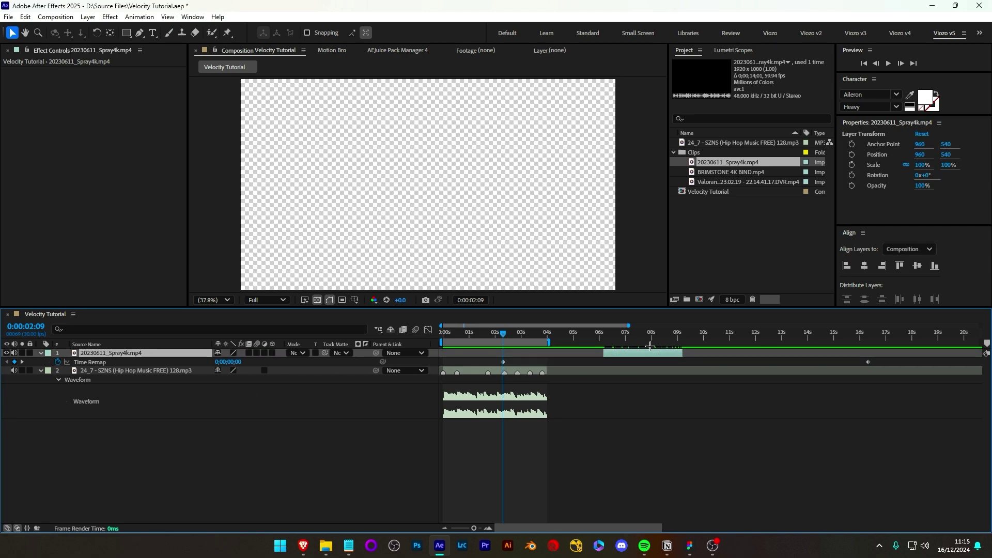
- Try aligning the outer Time Remap keyframes with the clip's trimmed ends, play the result, and undo the changes
left_click(604, 333)
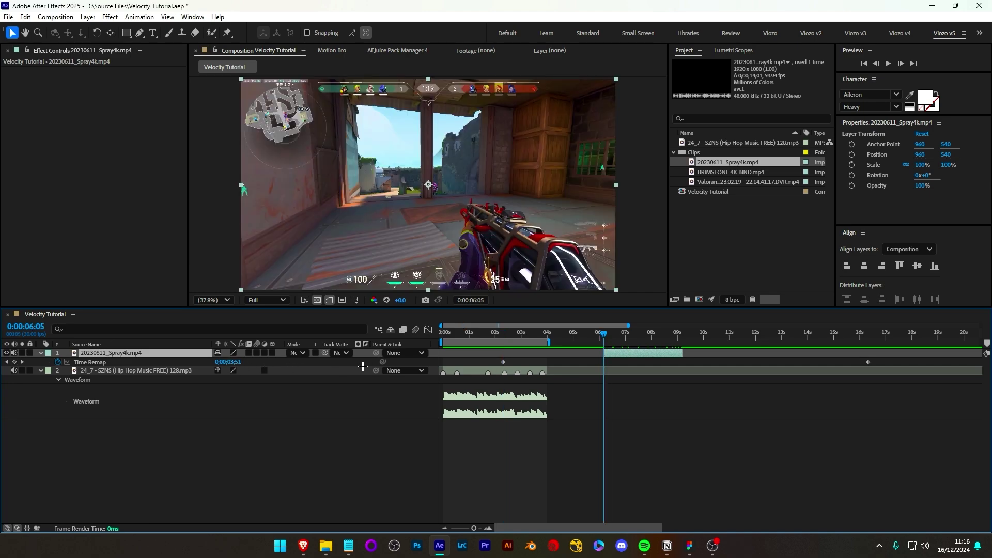
left_click_drag(507, 362, 604, 361)
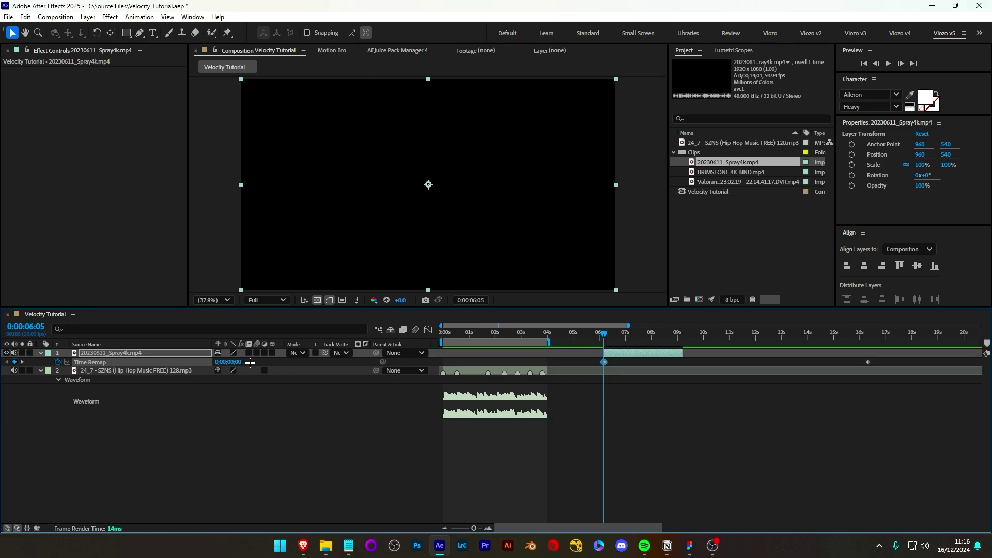
left_click(868, 362)
left_click_drag(603, 335, 598, 335)
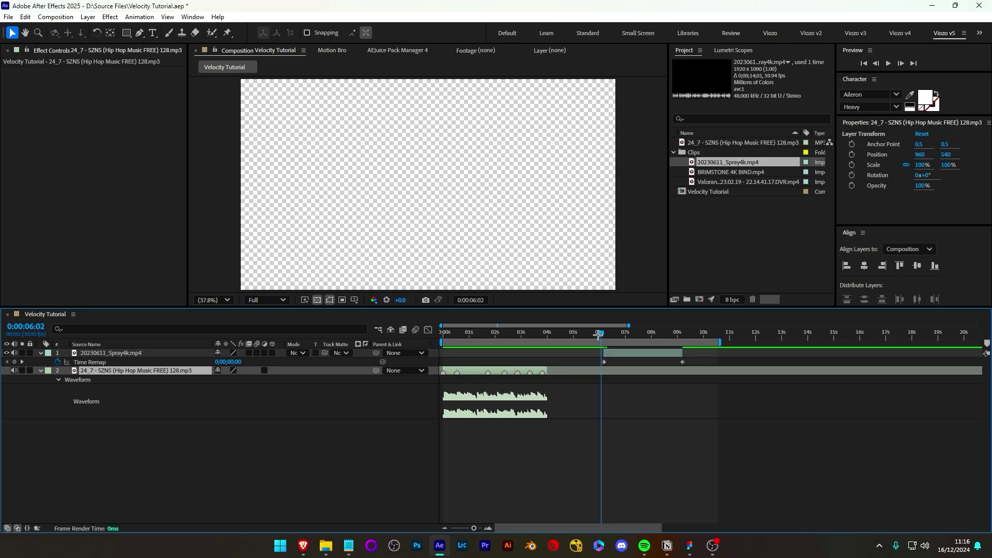
key("space")
key("space")
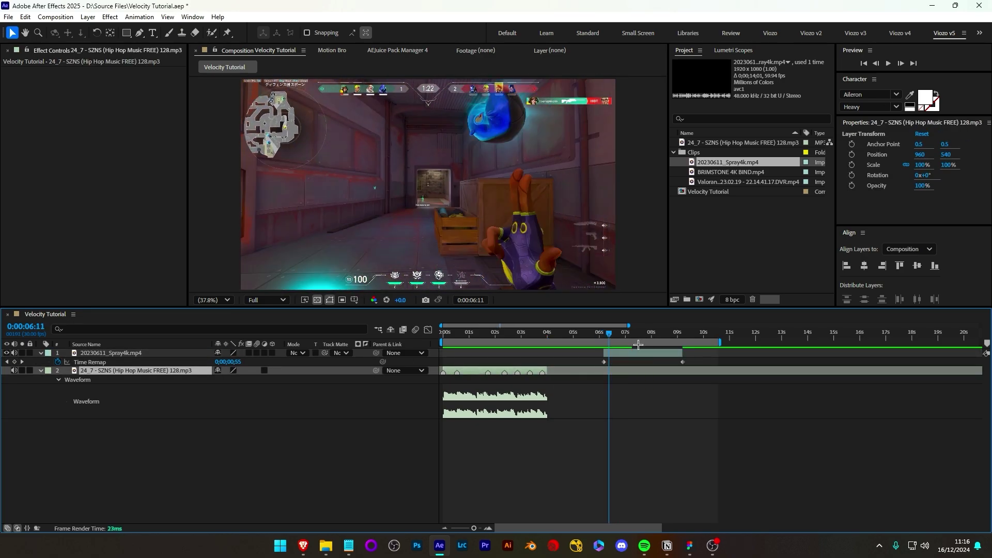
key("ctrl+z")
key("ctrl+z")
key("ctrl+z")
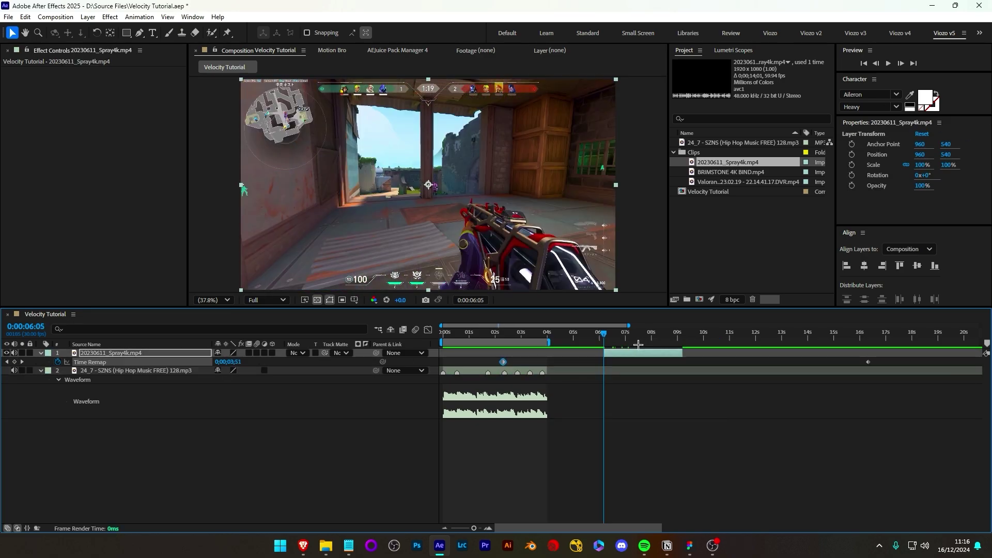
- Add Time Remap keyframes at the clip's in point, 0:00:06:05, and its out point, 0:00:09:05
left_click(15, 362)
key("o")
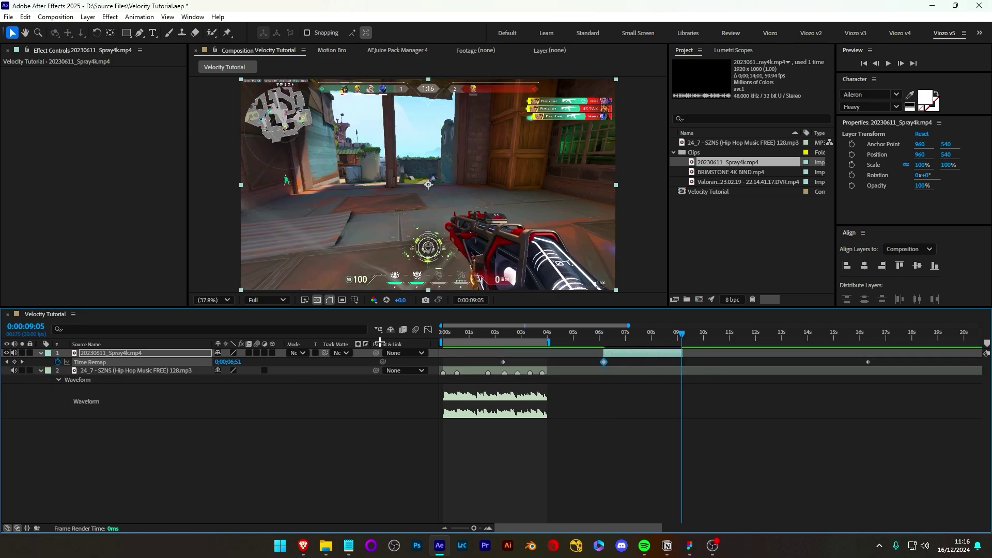
left_click(14, 362)
- Try deleting the last Time Remap keyframe and extending the clip's out point, and undo both changes
left_click_drag(887, 359, 857, 370)
key("Delete")
key("ctrl+z")
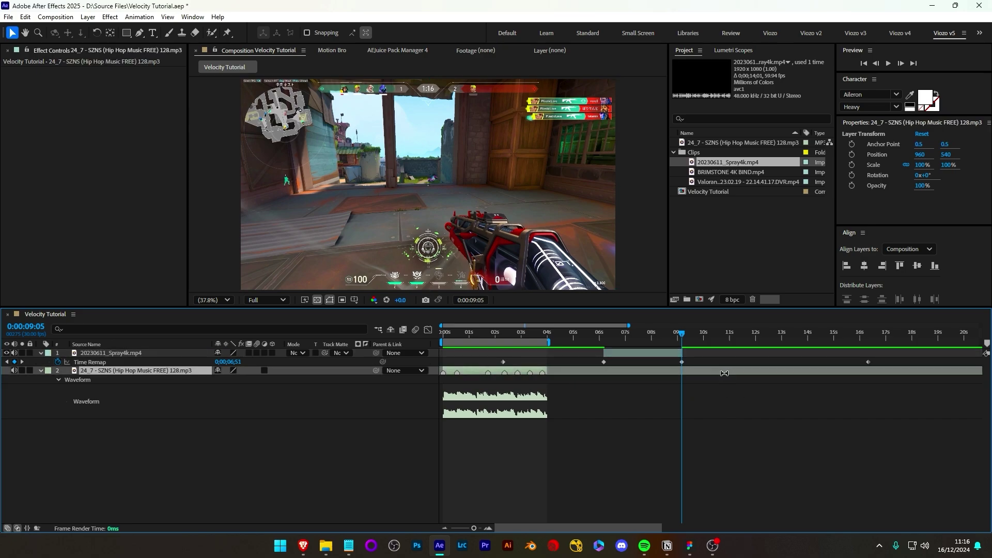
left_click_drag(683, 349, 805, 361)
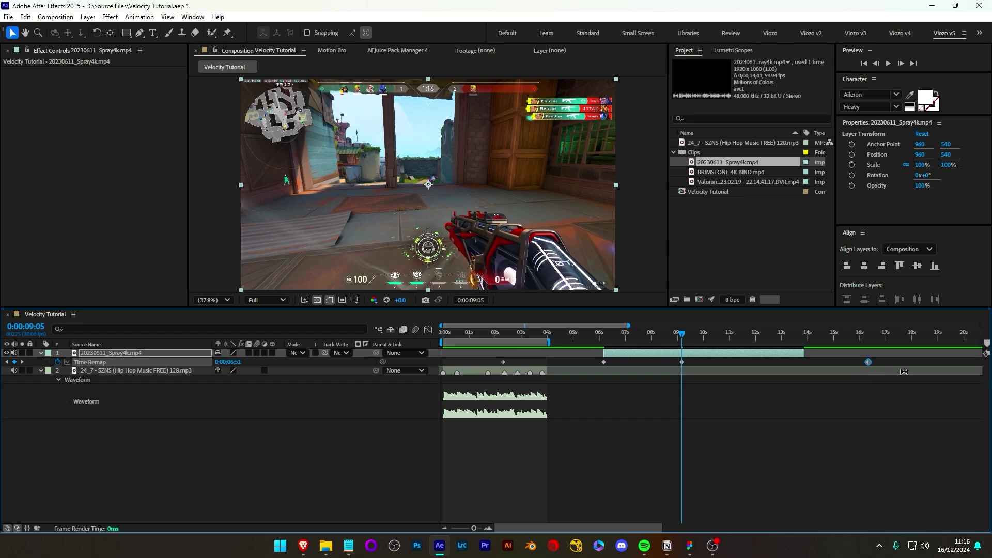
key("ctrl+z")
- Delete the two outermost Time Remap keyframes outside the clip's trimmed range
left_click(868, 362)
left_click(504, 362, "shift")
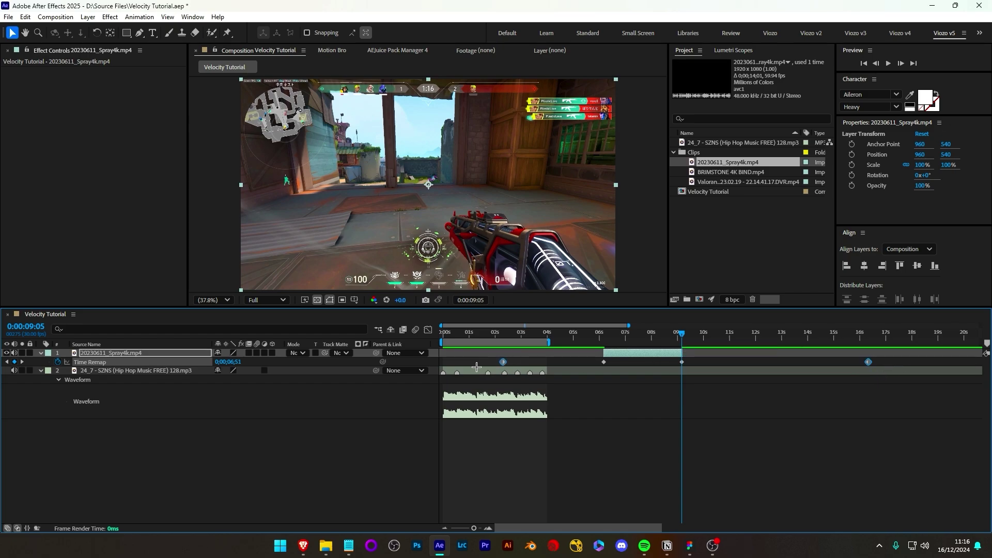
key("Delete")
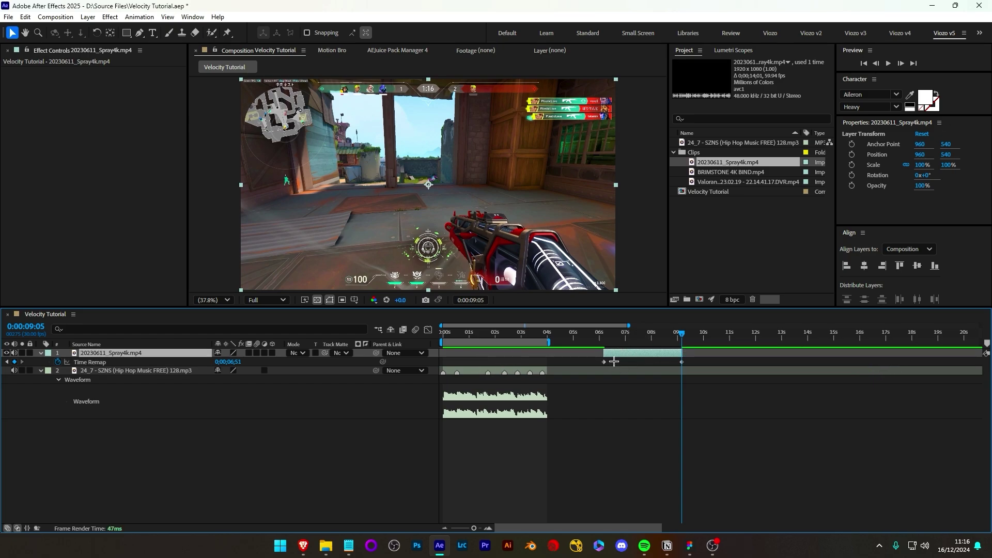
- Move the time-remapped Spray4k clip back to the composition start at 0:00:00:00, aligned with the first music marker
left_click(611, 333)
left_click_drag(613, 333, 480, 358)
key("Home")
key("equal")
key("equal")
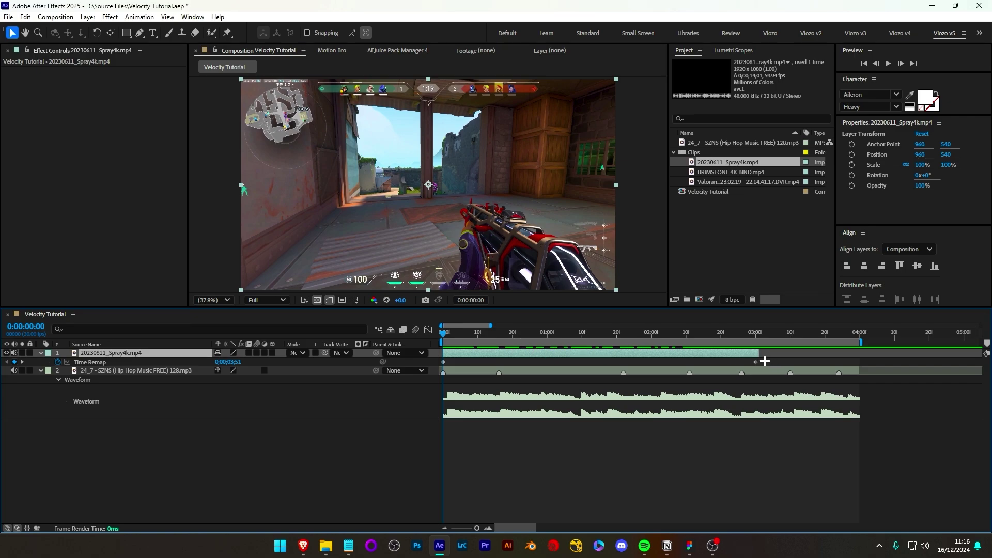
- Select both Time Remap keyframes and compare their linear curve in the Graph Editor with the keyframe view
left_click_drag(769, 361, 421, 374)
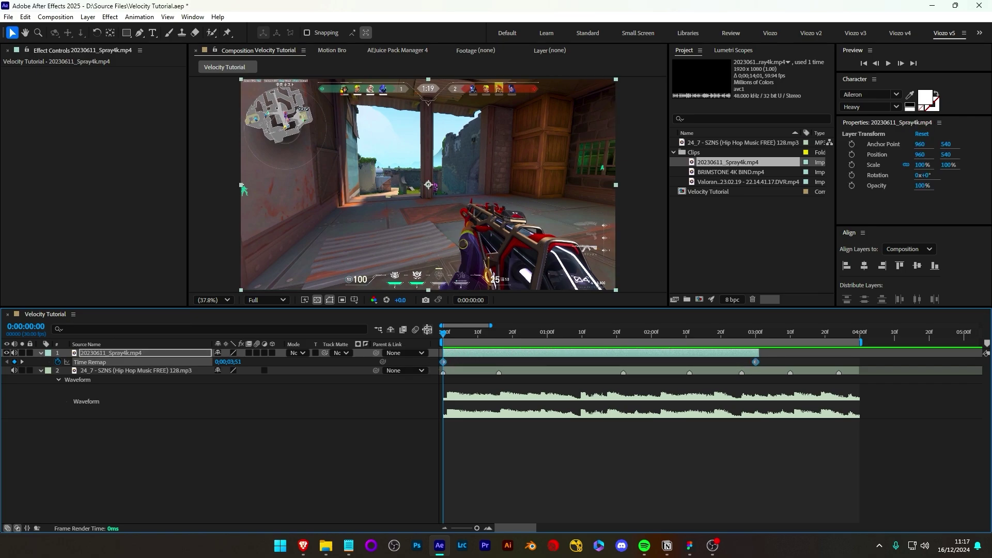
left_click(427, 330)
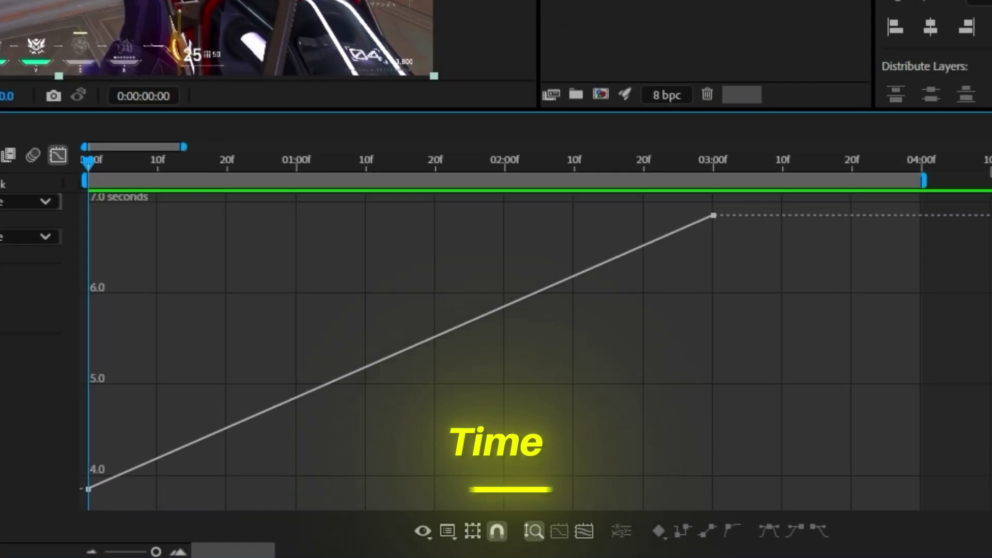
left_click_drag(187, 155, 83, 150)
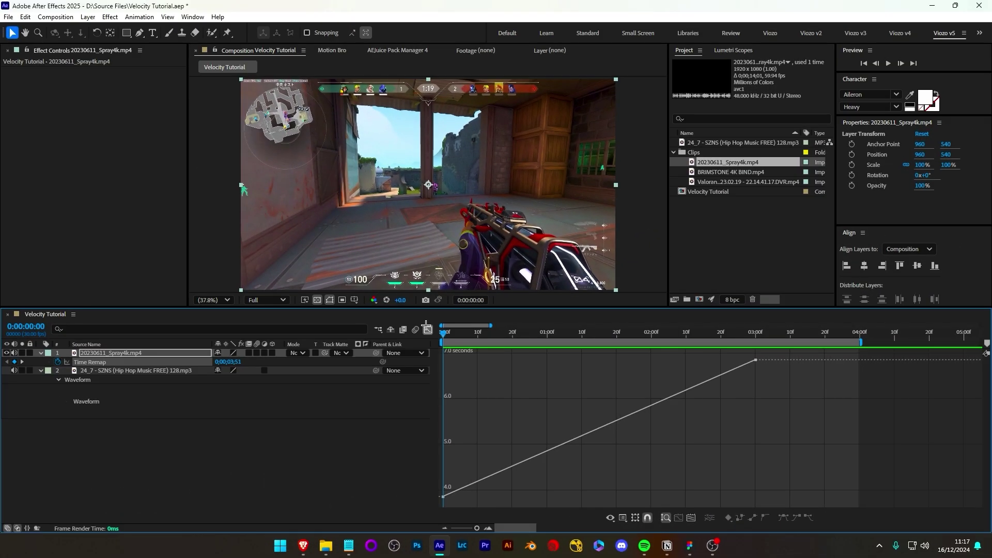
left_click(58, 155)
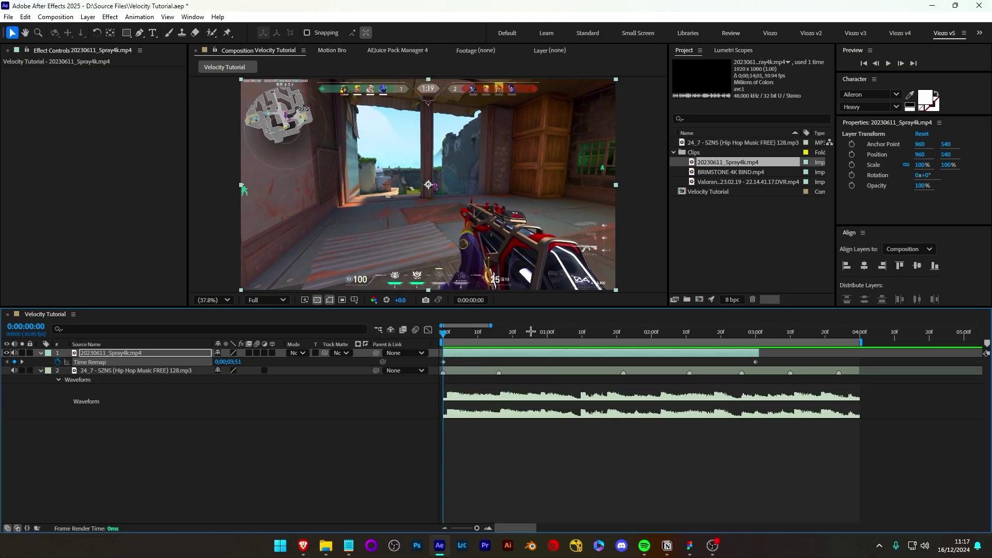
left_click(428, 330)
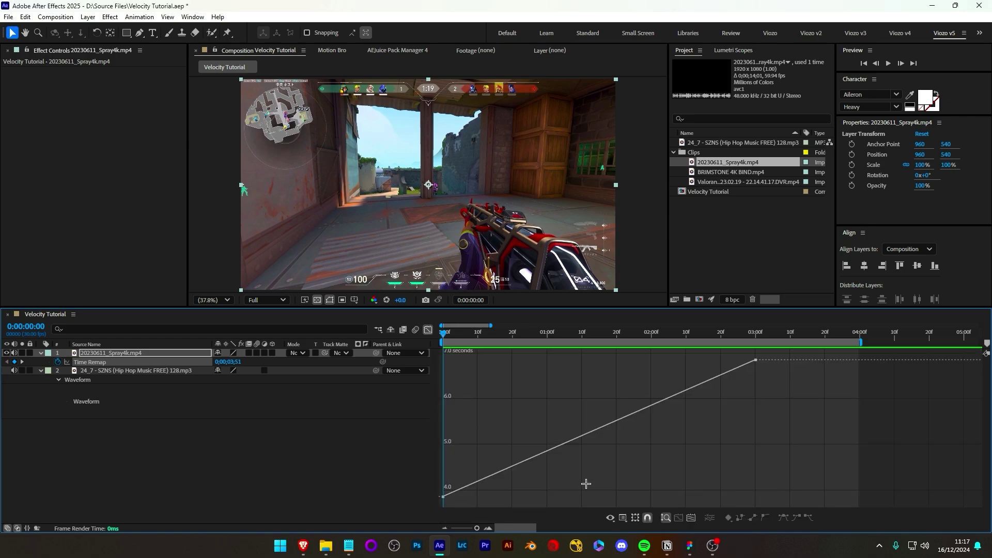
left_click(427, 331)
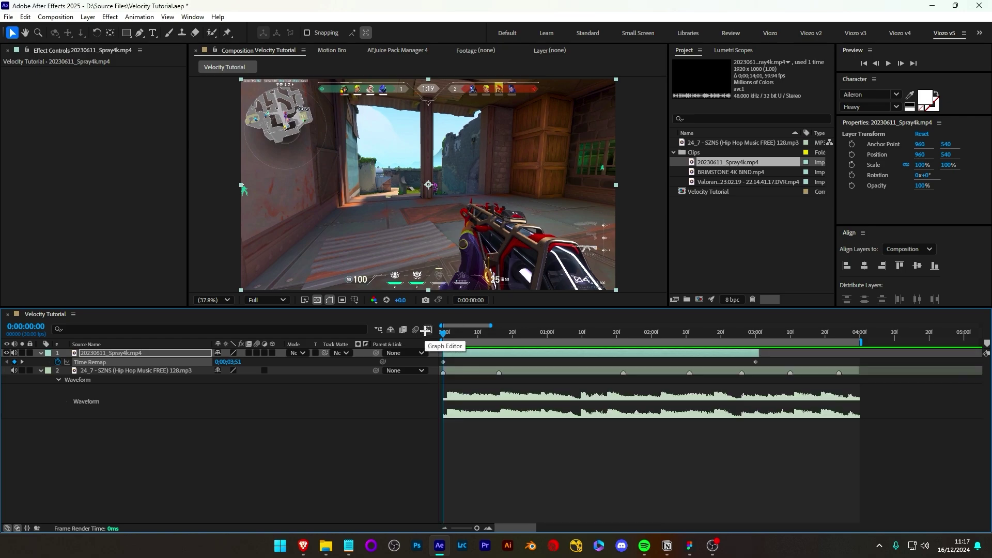
- Apply Easy Ease to both Time Remap keyframes, then open the Graph Editor and preview the S-shaped curve
left_click_drag(774, 359, 424, 366)
key("F9")
right_click(443, 362)
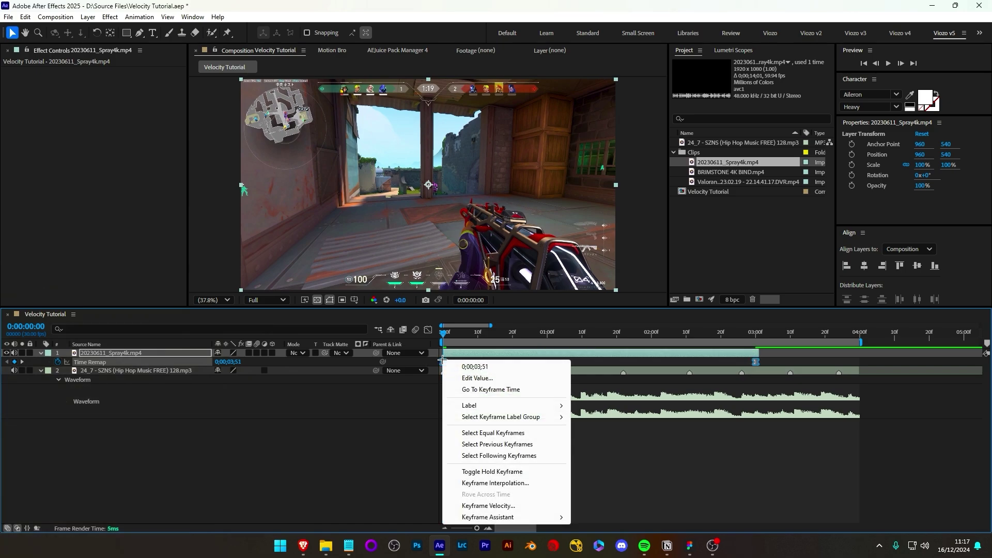
mouse_move(518, 520)
left_click(429, 329)
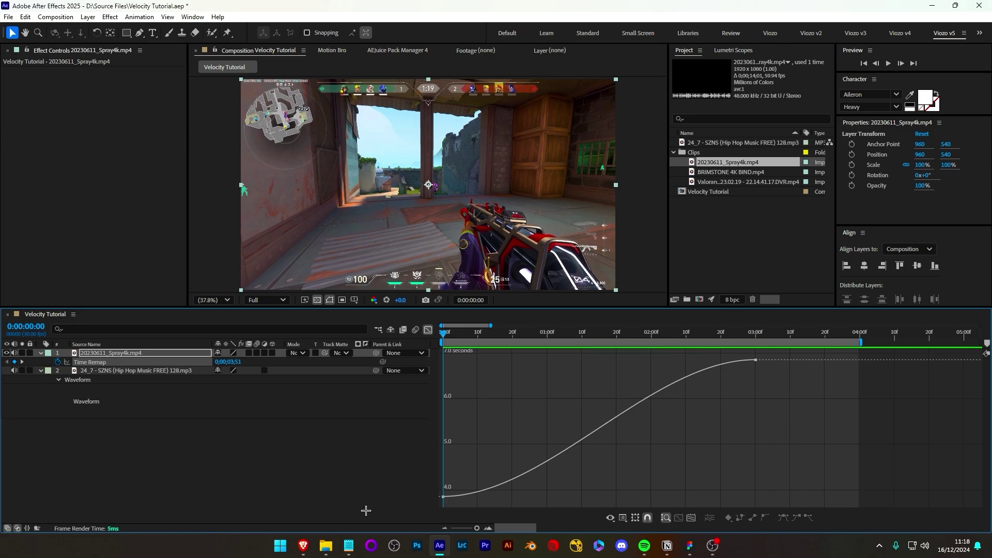
key("space")
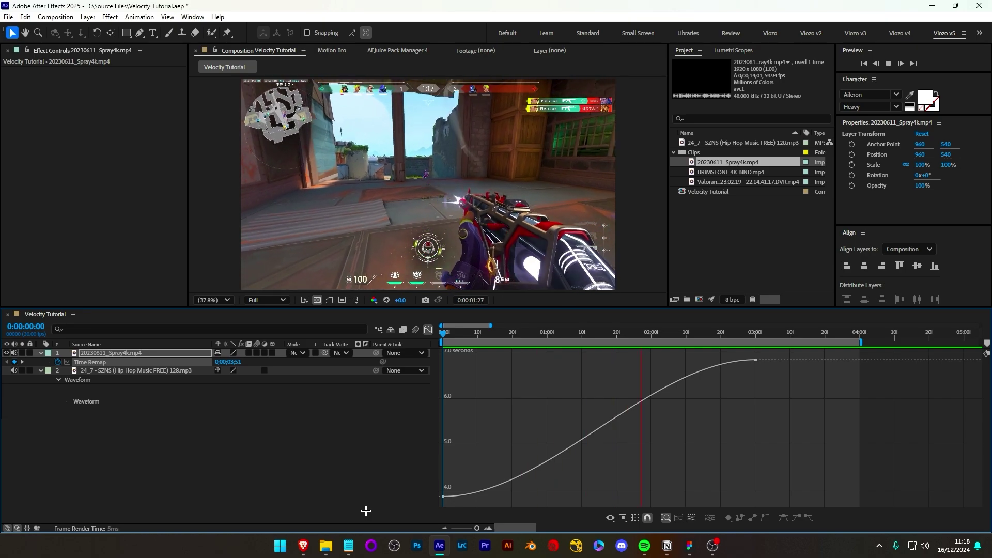
key("space")
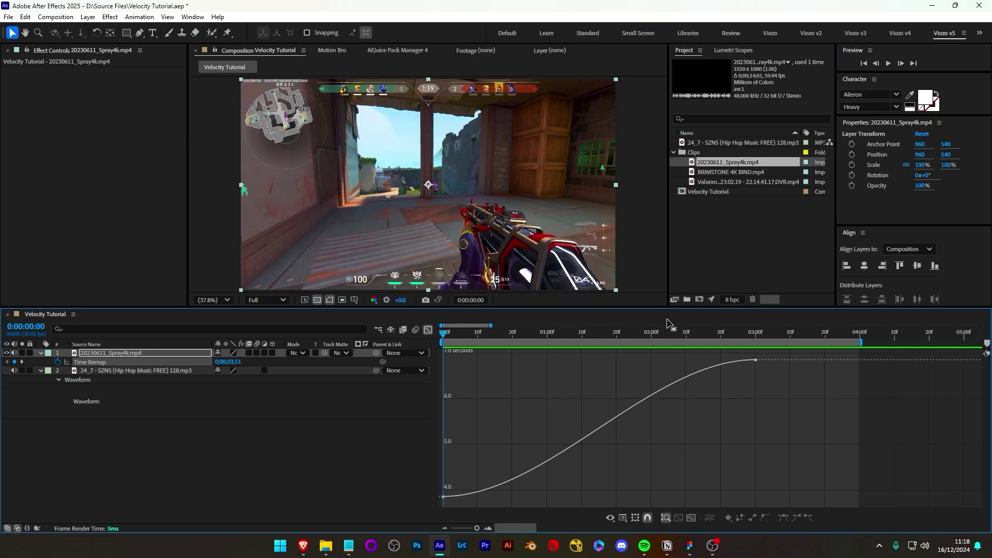
- Adjust both Time Remap keyframe handles to make the curve steep at each end and nearly flat in the middle
left_click_drag(777, 375, 739, 356)
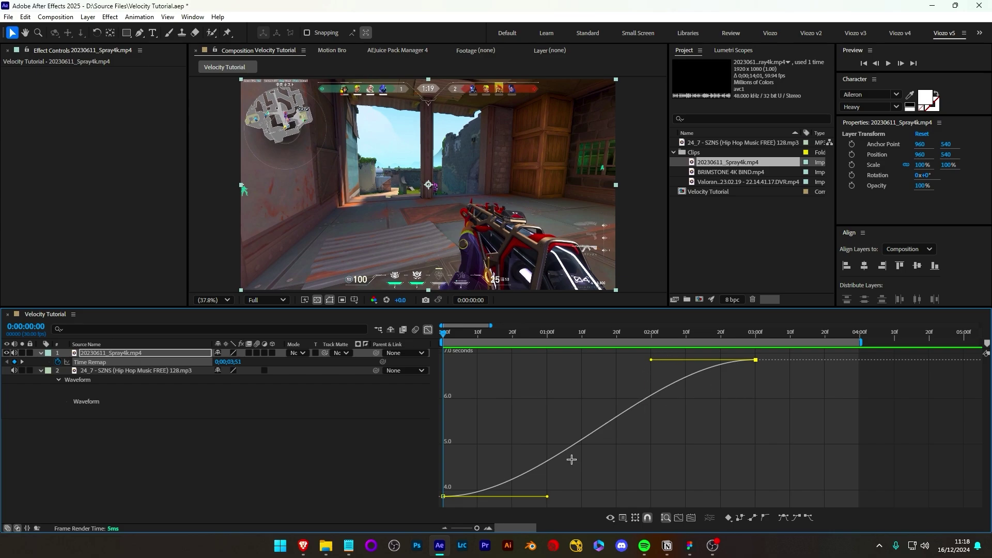
left_click_drag(652, 362, 790, 482)
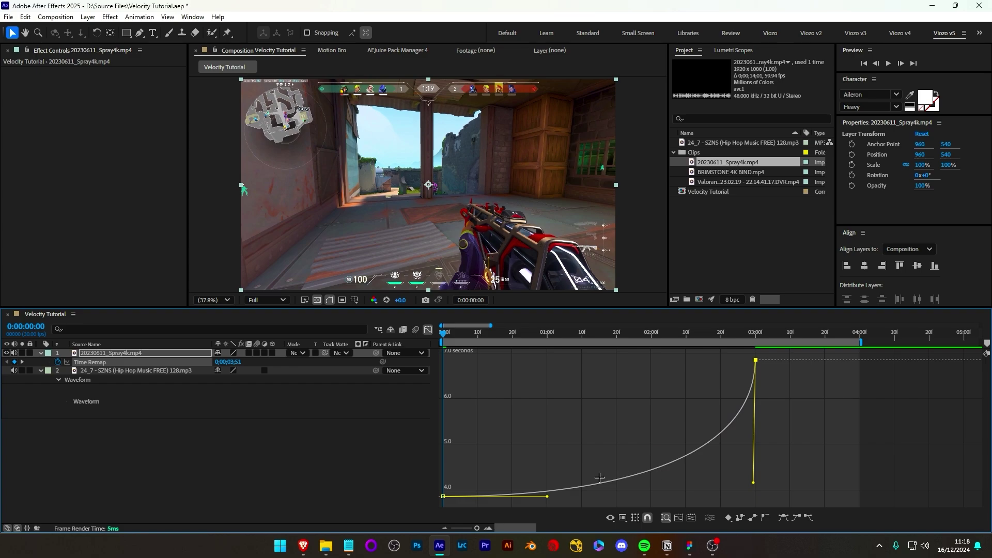
left_click_drag(547, 496, 429, 363)
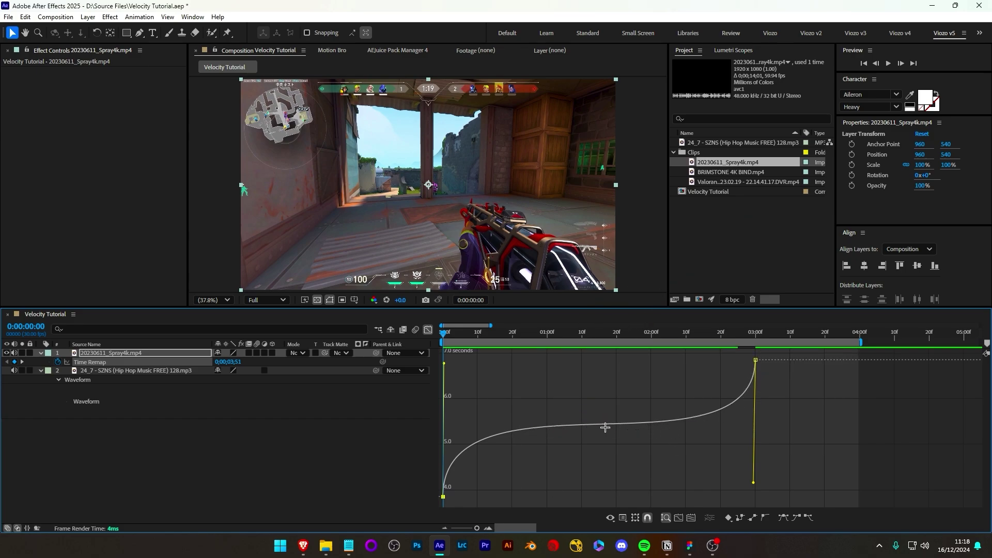
- Scrub through the slow middle section to 0:00:01:19 and 0:00:01:12, trying the Spray4k layer's Frame Blending switch
left_click_drag(587, 334, 611, 348)
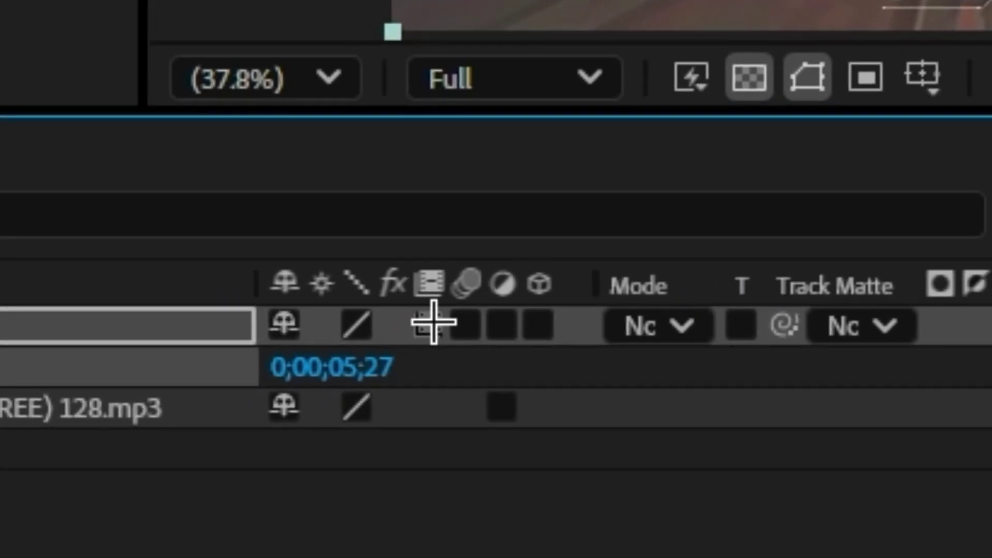
left_click(250, 353)
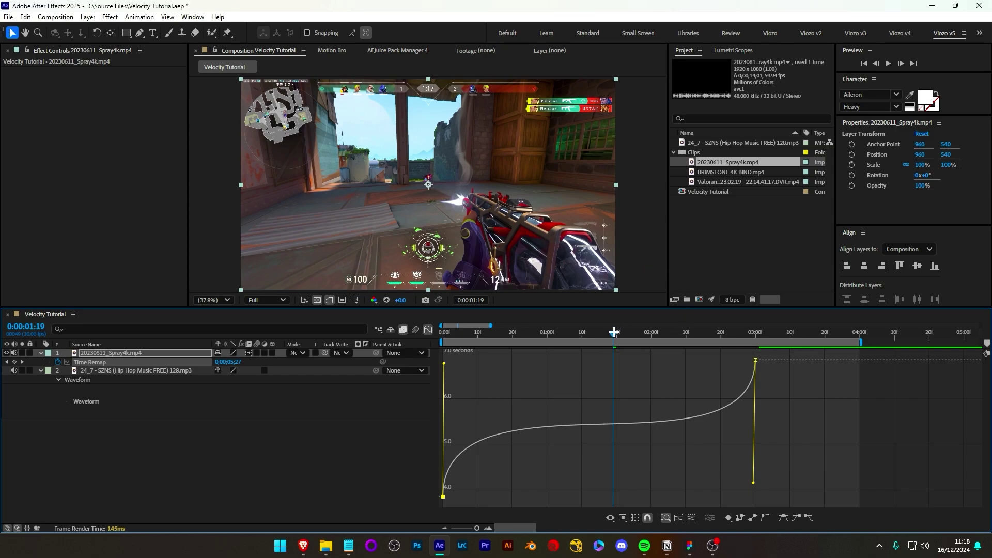
left_click_drag(615, 333, 589, 335)
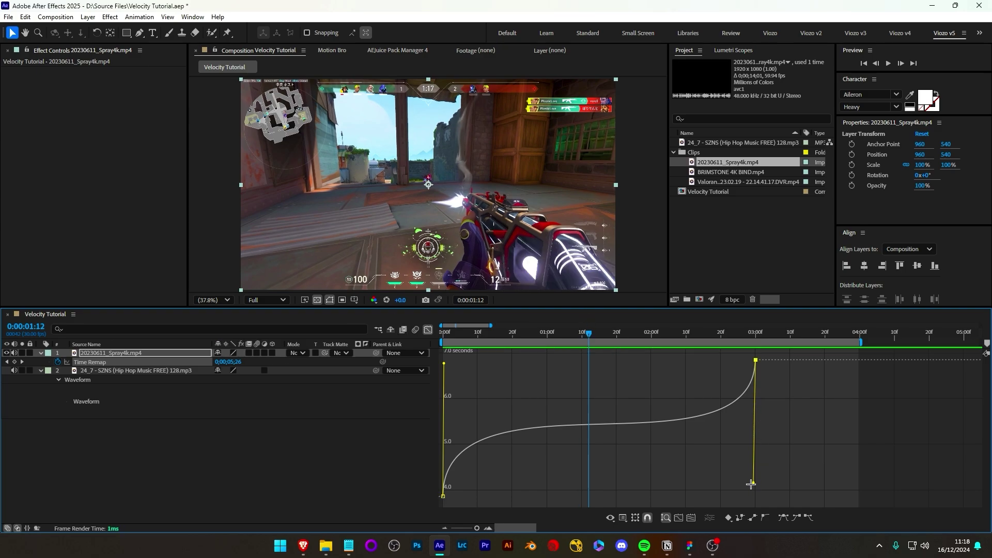
- Shorten both Time Remap handles to steepen the curve's middle section, and check the frame at 0:00:01:17
left_click_drag(755, 484, 755, 443)
left_click_drag(444, 364, 442, 410)
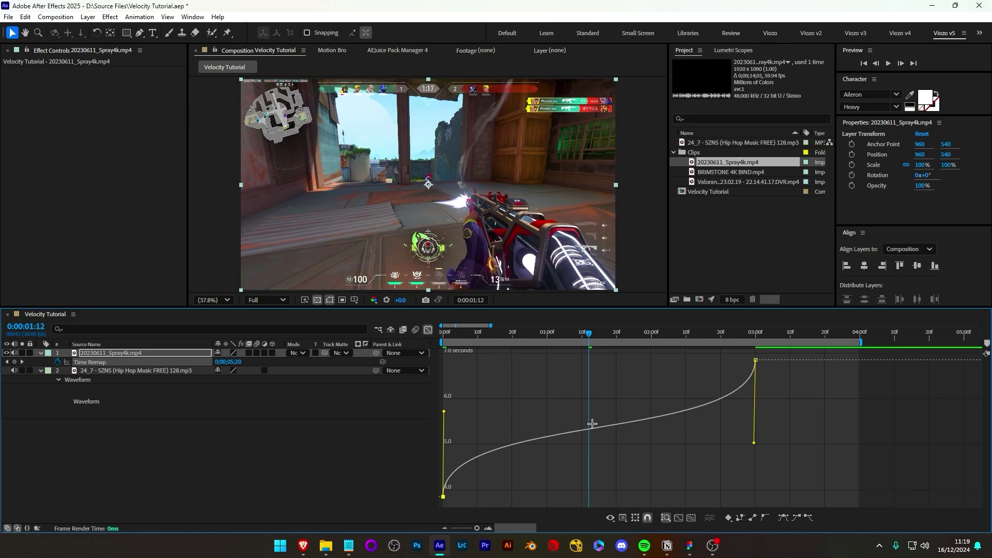
left_click(606, 334)
left_click(619, 438)
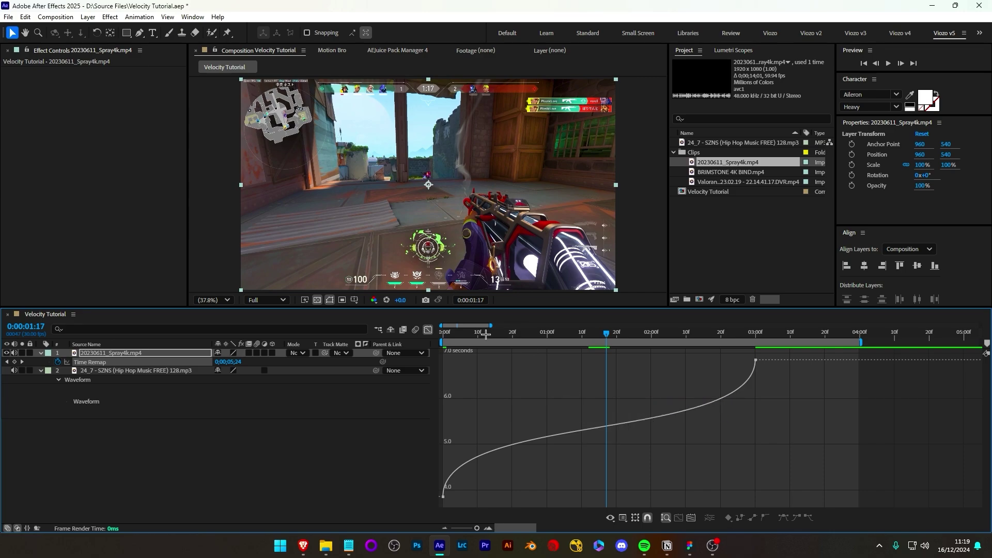
- End the work area at 0:00:03:00 and preview the fast-slow-fast curve with the music layer muted
key("Home")
left_click_drag(773, 376, 748, 357)
left_click(620, 390)
left_click(754, 333)
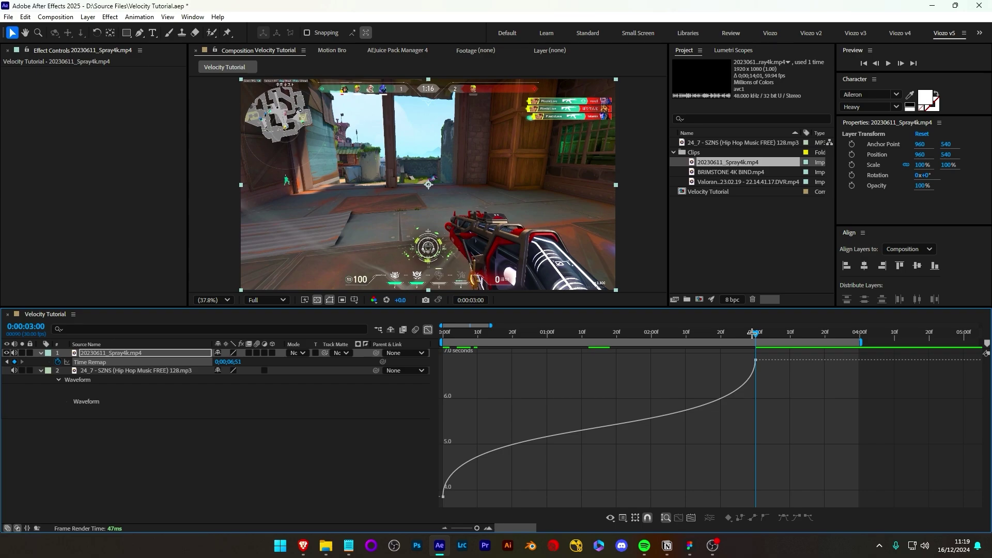
key("n")
key("space")
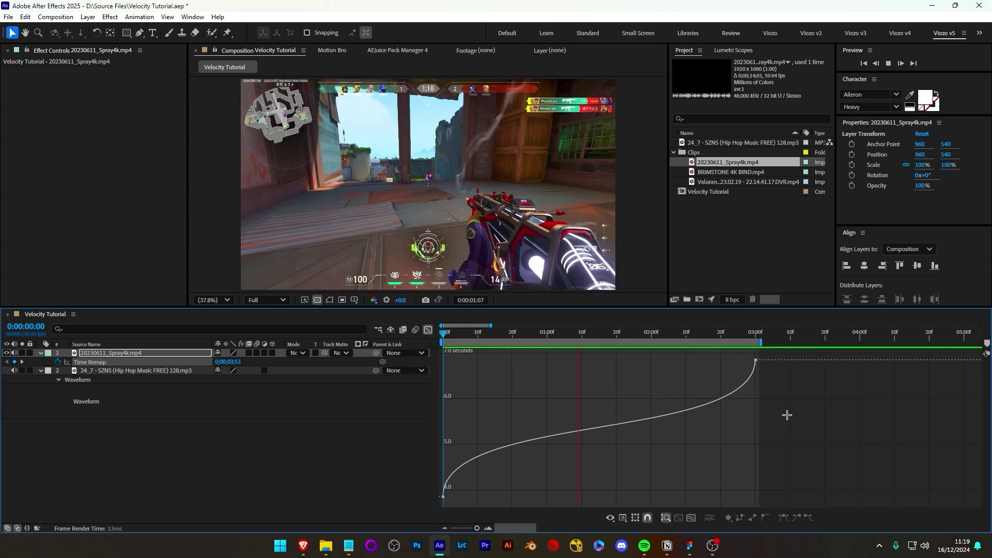
key("space")
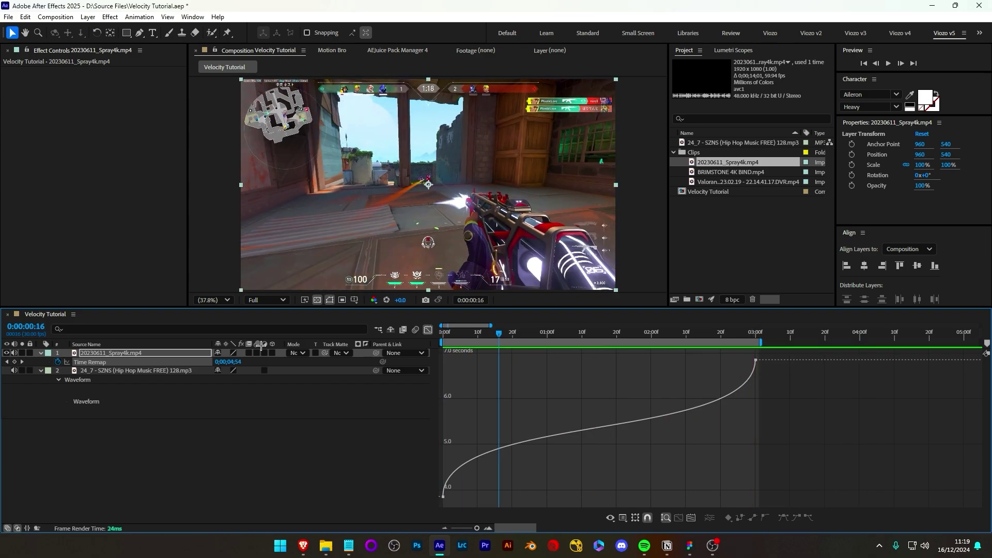
key("space")
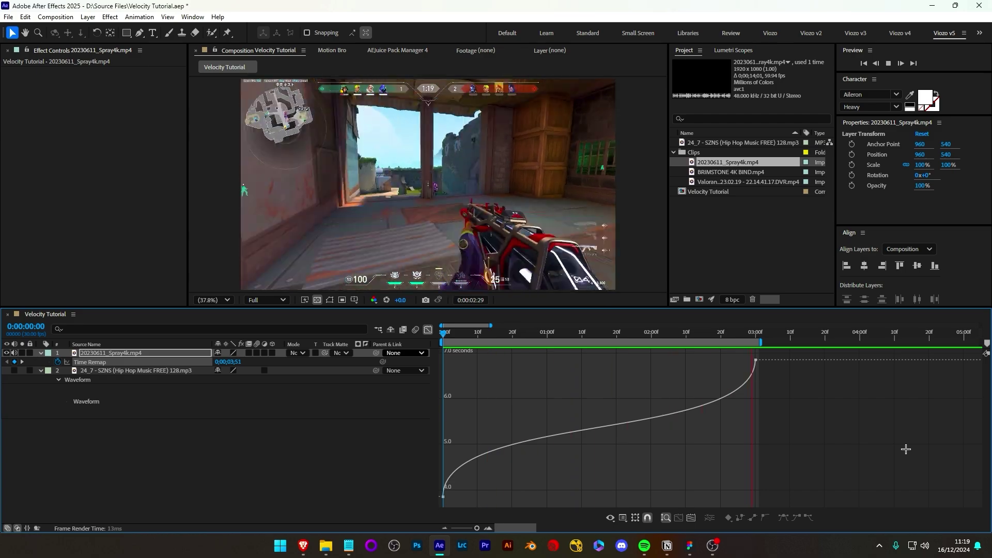
- Pull the last Time Remap keyframe's handle flat back to about 0:00:00:18, and check the slow ending near 0:00:02:21
left_click(756, 333)
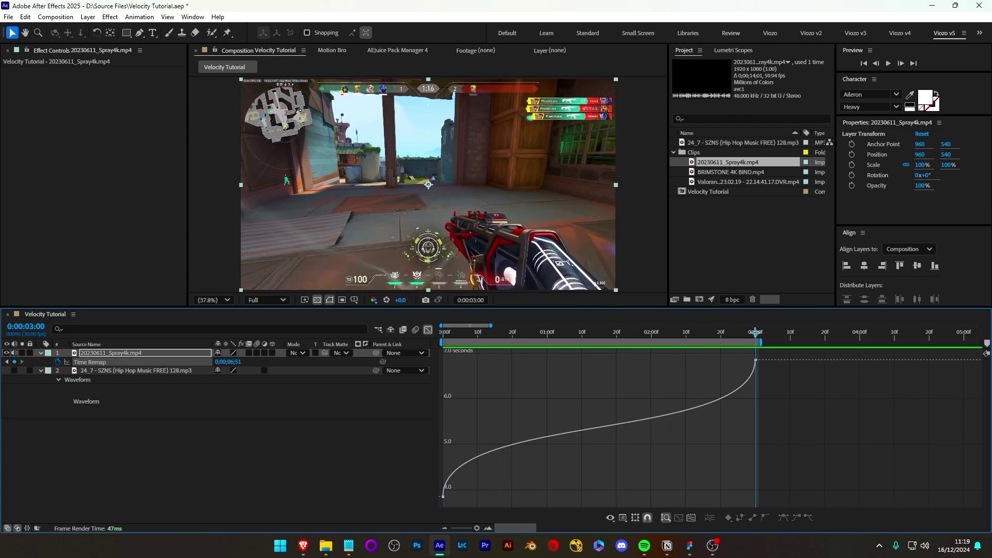
left_click_drag(772, 381, 739, 350)
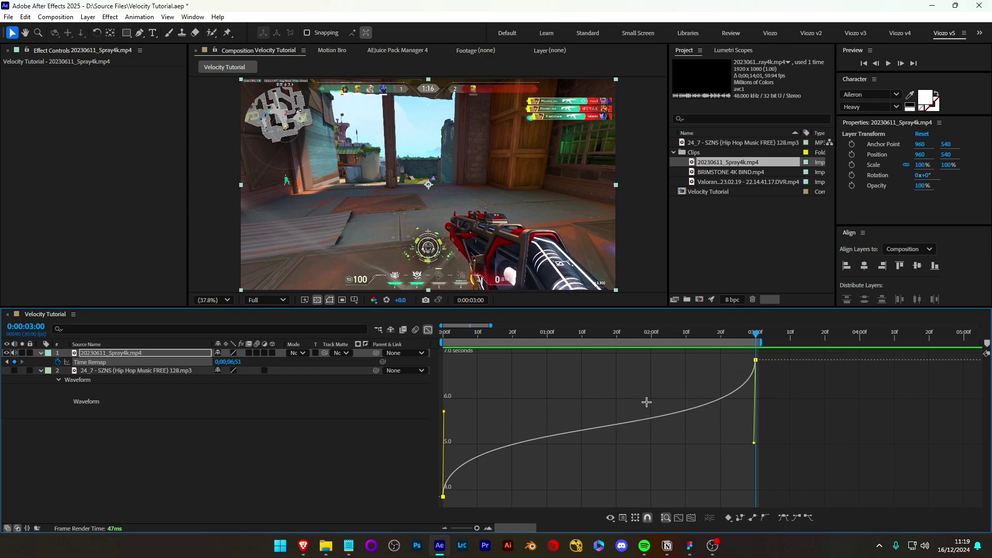
left_click_drag(830, 416, 712, 354)
left_click_drag(754, 445, 499, 357)
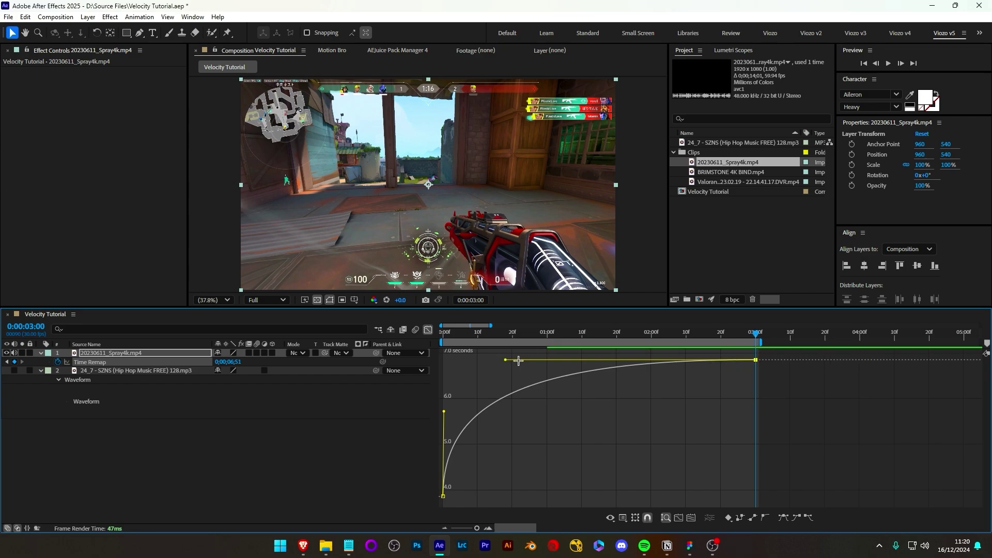
mouse_move(742, 333)
left_mouse_down()
mouse_move(670, 337)
mouse_move(723, 336)
left_mouse_up()
left_click(248, 353)
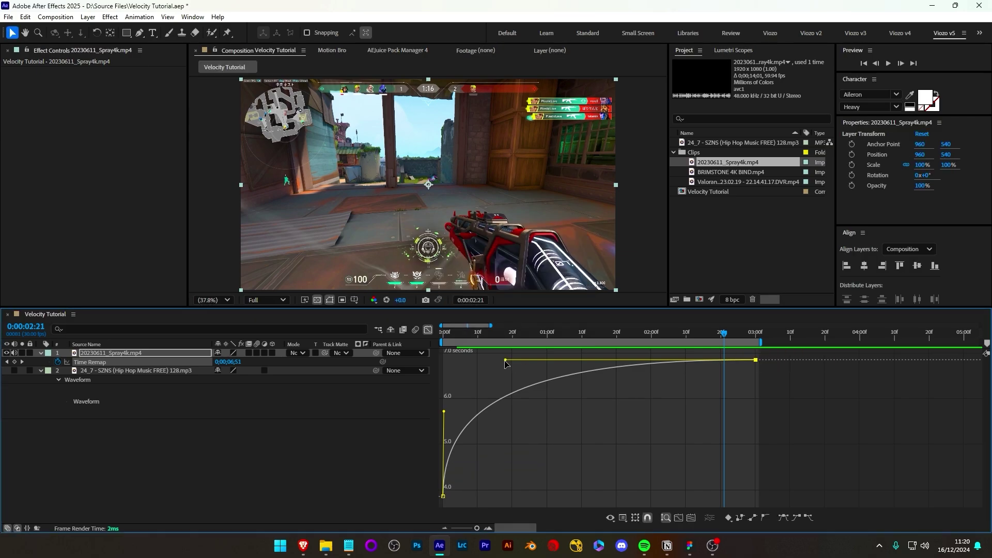
- Try lowering, lengthening and shortening the last Time Remap keyframe's handle, previewing the resulting speed ramps
left_click_drag(505, 361, 508, 398)
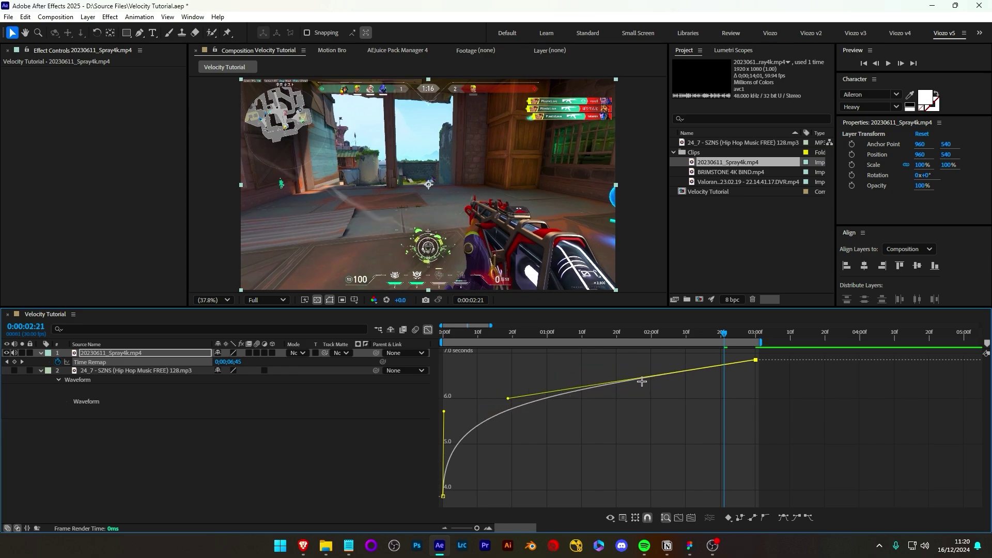
key("space")
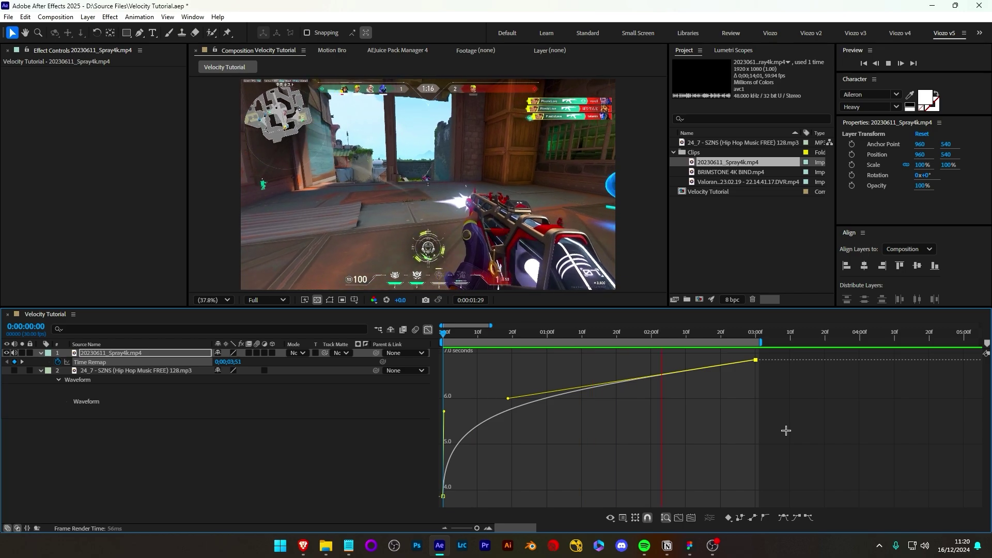
left_click_drag(508, 398, 442, 334)
key("space")
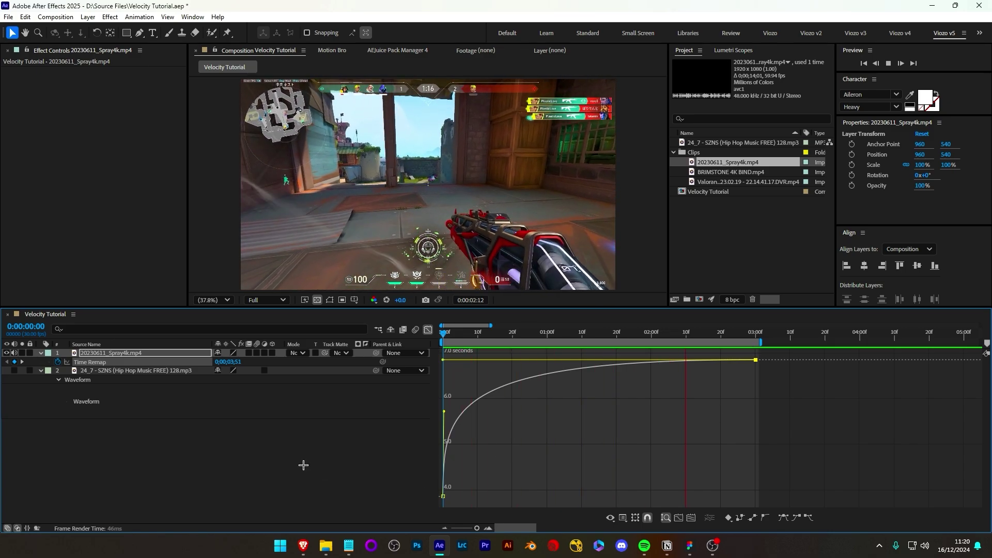
key("space")
left_click_drag(444, 359, 780, 485)
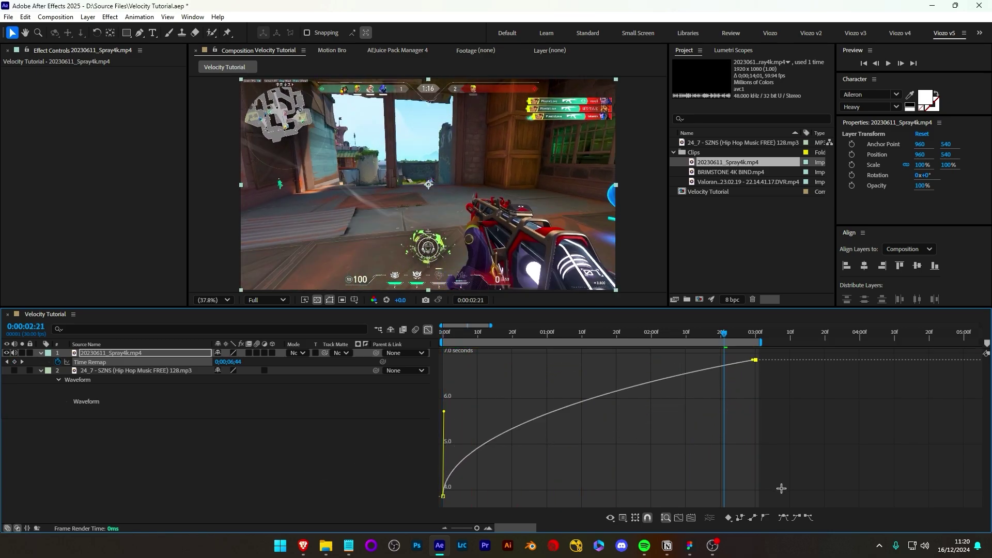
- Close the Graph Editor and convert both Time Remap keyframes back to linear
key("shift+F3")
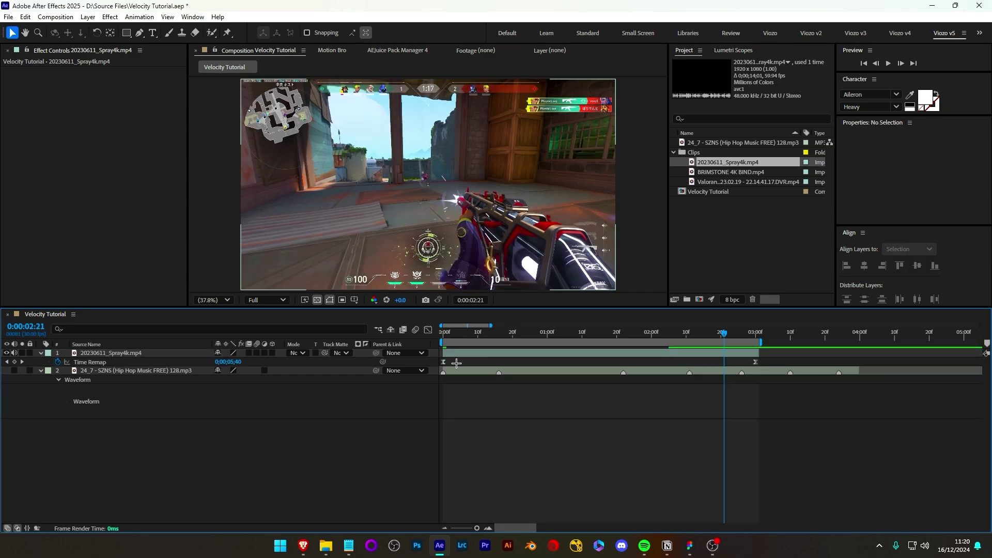
left_click_drag(775, 365, 440, 363)
right_click(444, 361)
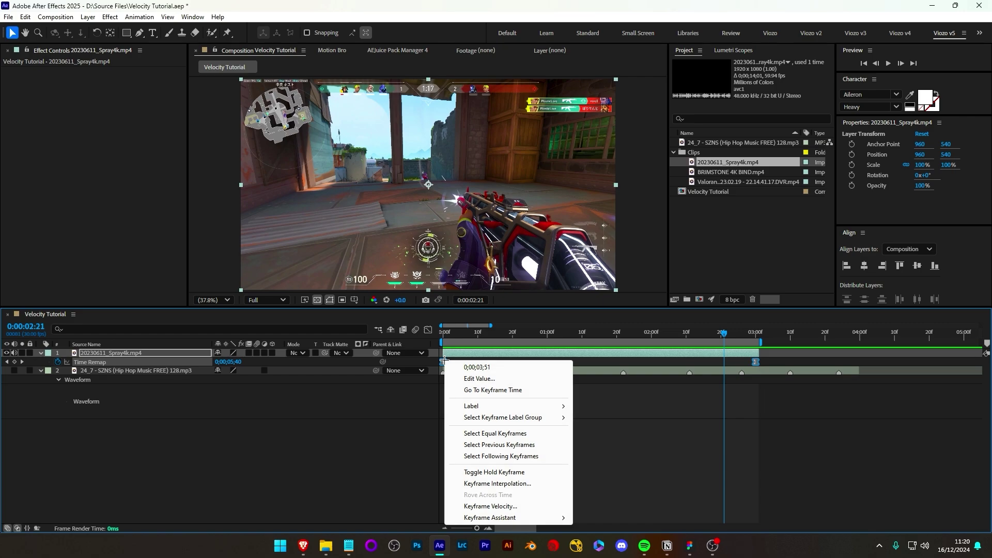
left_click(442, 361, "ctrl")
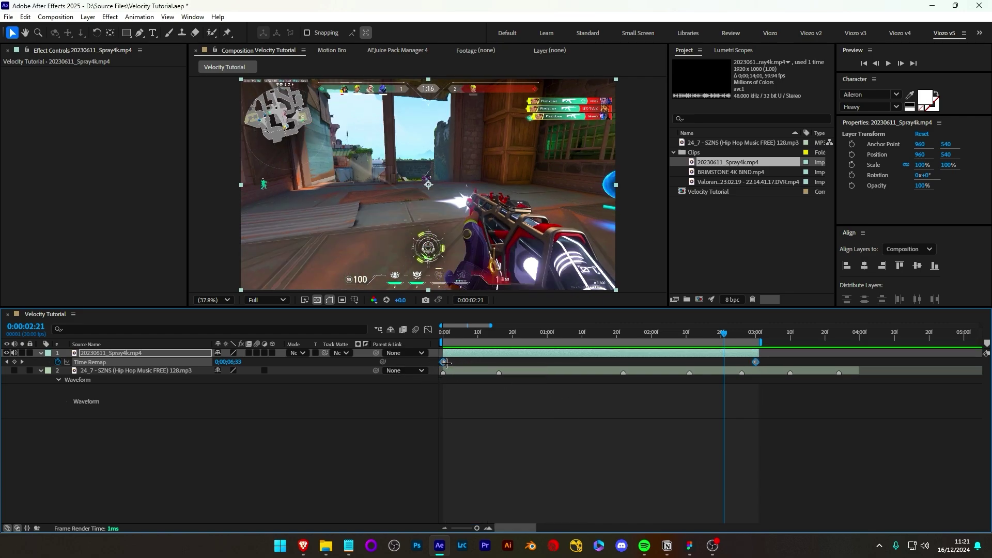
- Turn the music layer's audio back on and select that layer
left_click(546, 365)
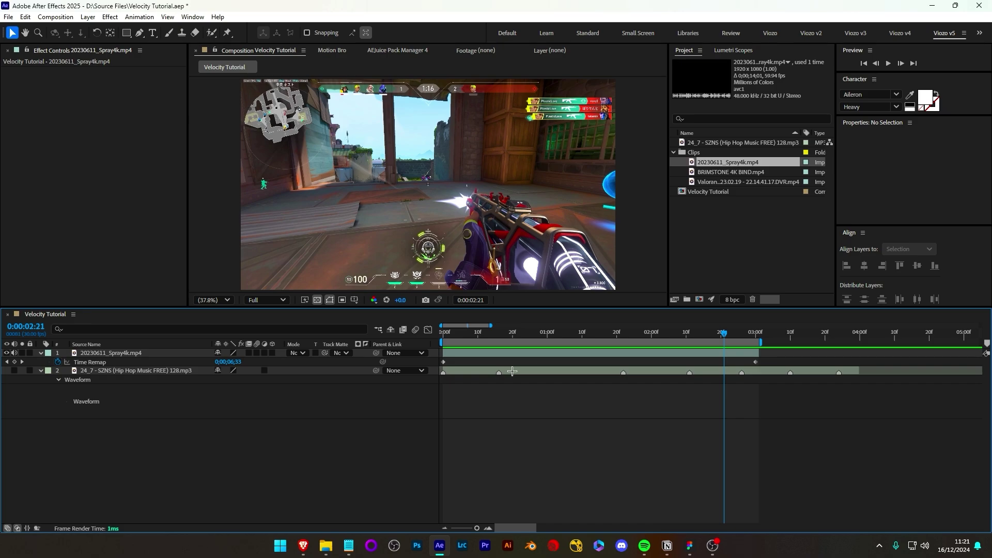
left_click(512, 372)
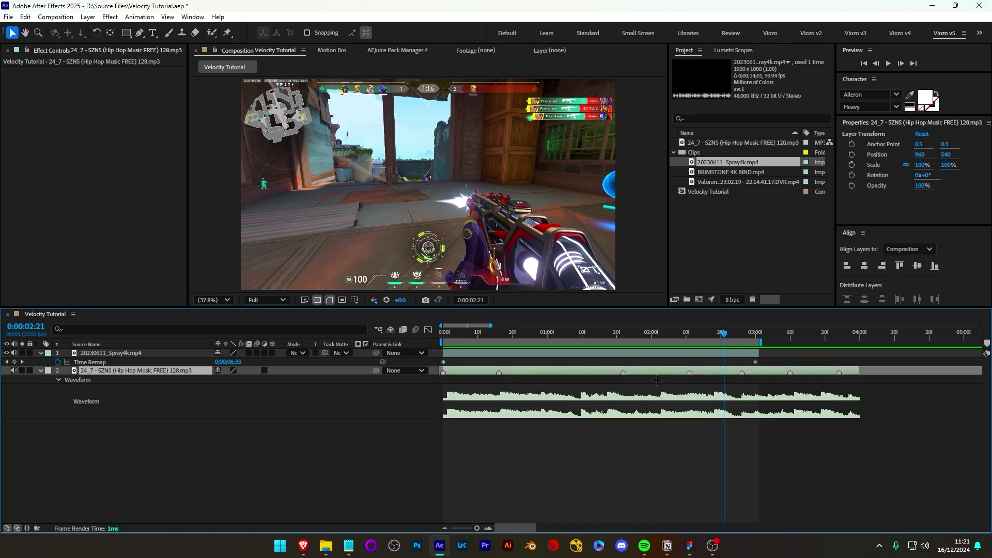
- Try adding Time Remap keyframes on the beat markers at 0:00:00:16 and 0:00:01:22, and move on to 0:00:02:11
left_click(499, 336)
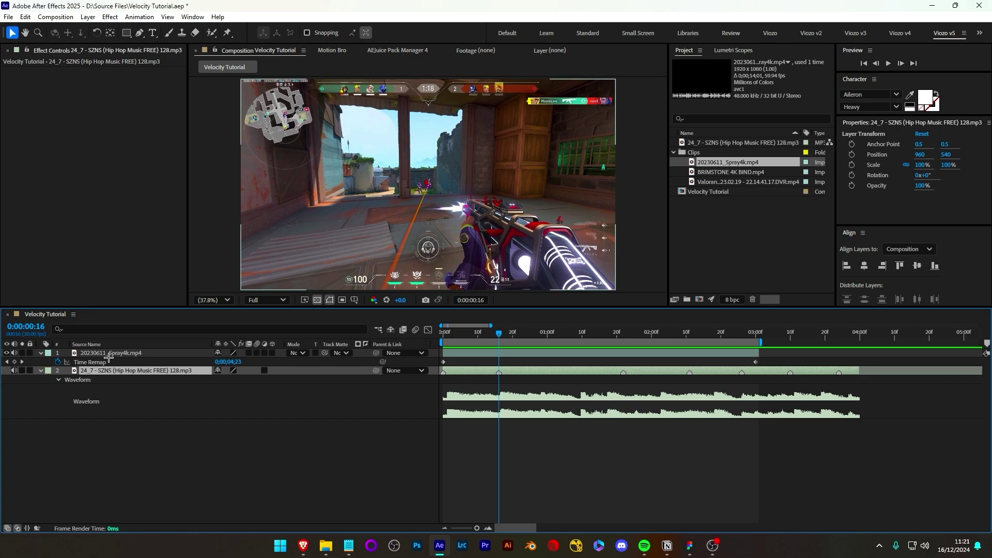
left_click(14, 362)
left_click(624, 334)
left_click(14, 362)
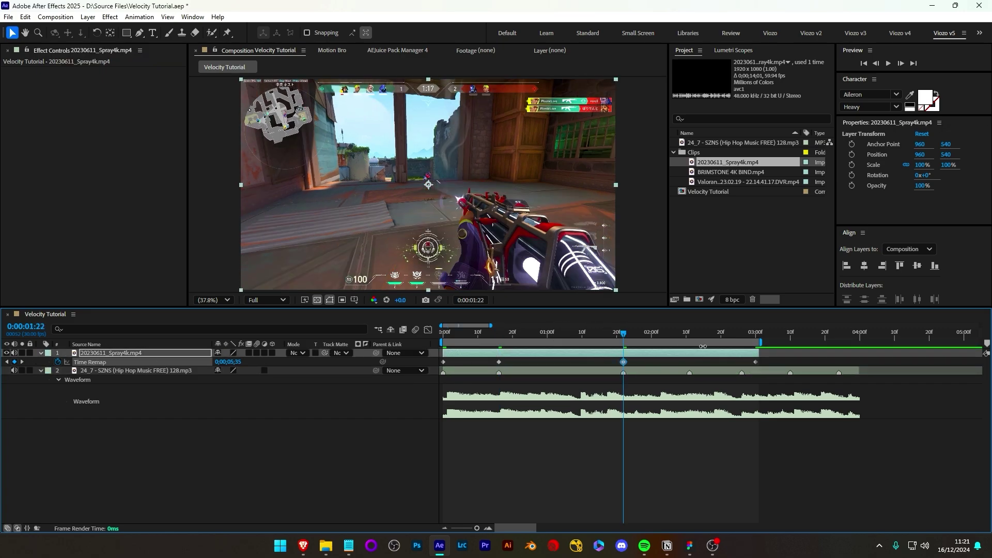
left_click(692, 376)
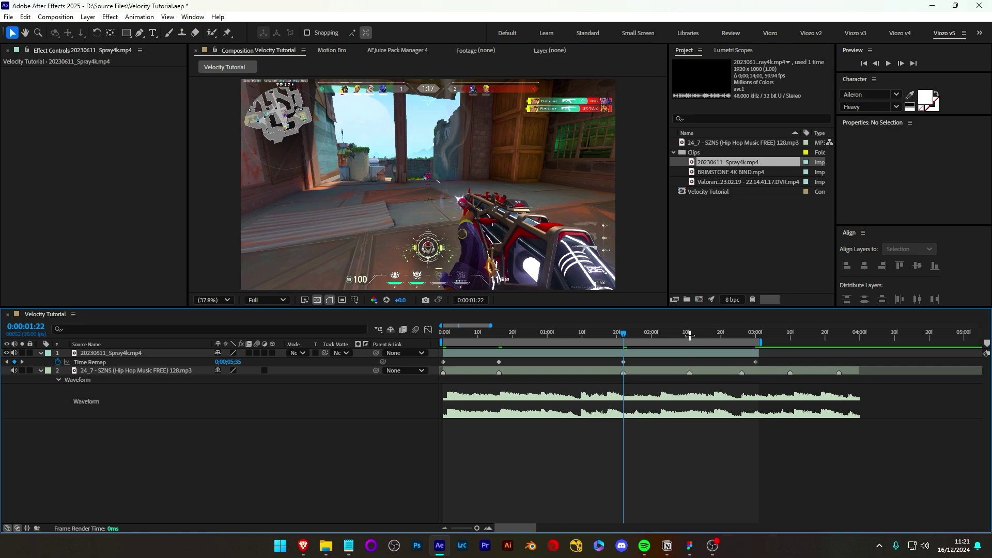
left_click(690, 336)
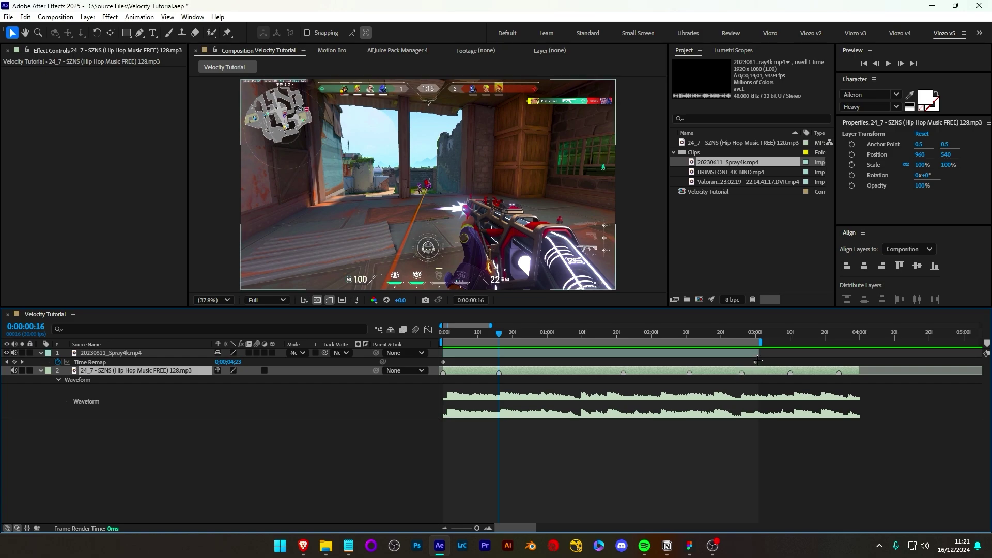
- Move the last Time Remap keyframe onto the beat marker at 0:00:02:26 and bring the playhead there
mouse_move(756, 362)
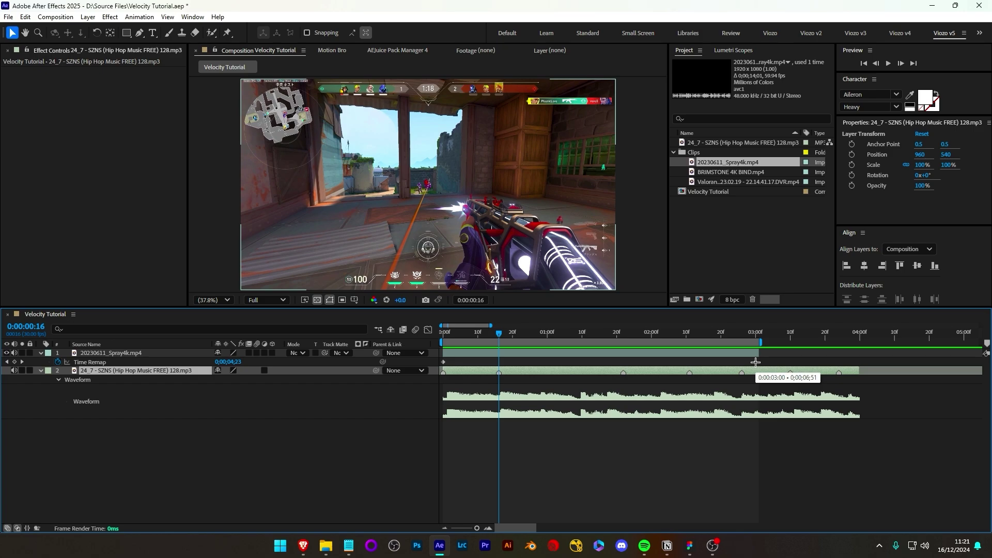
left_click_drag(756, 362, 742, 363)
left_click(745, 336)
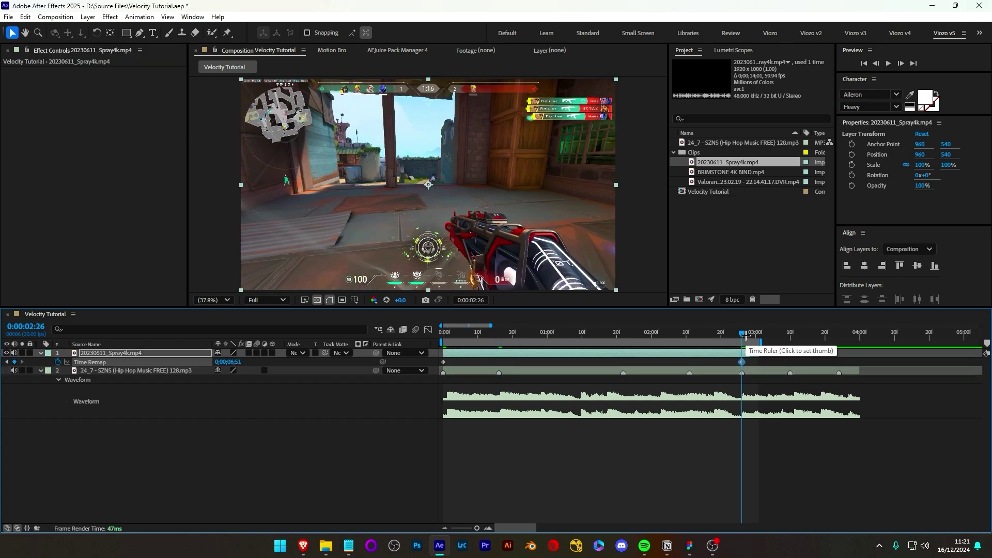
- Trim the clip's end at 0:00:02:26 and add Time Remap keyframes on the beats at 0:00:00:16, 0:00:01:22 and 0:00:02:11
key("alt+bracketright")
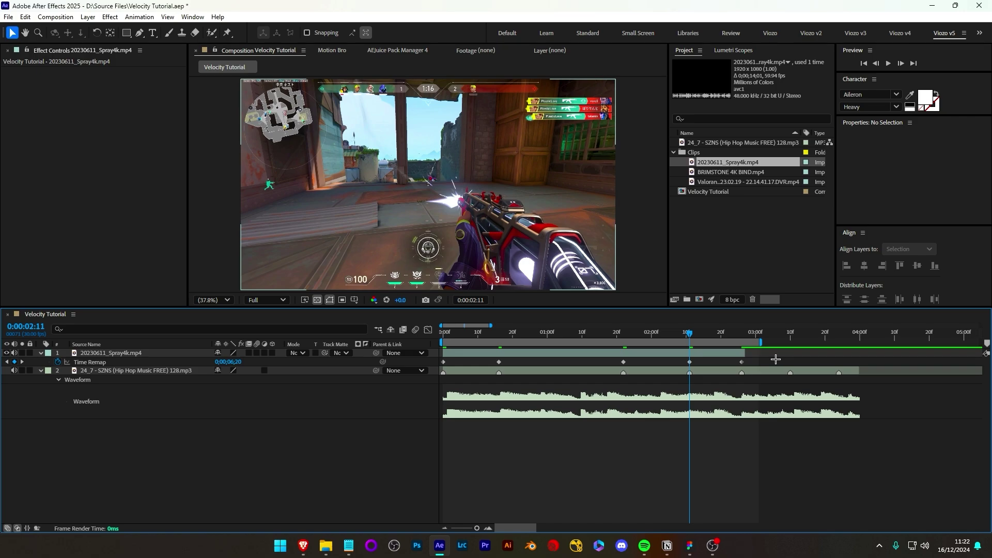
left_click_drag(768, 360, 410, 365)
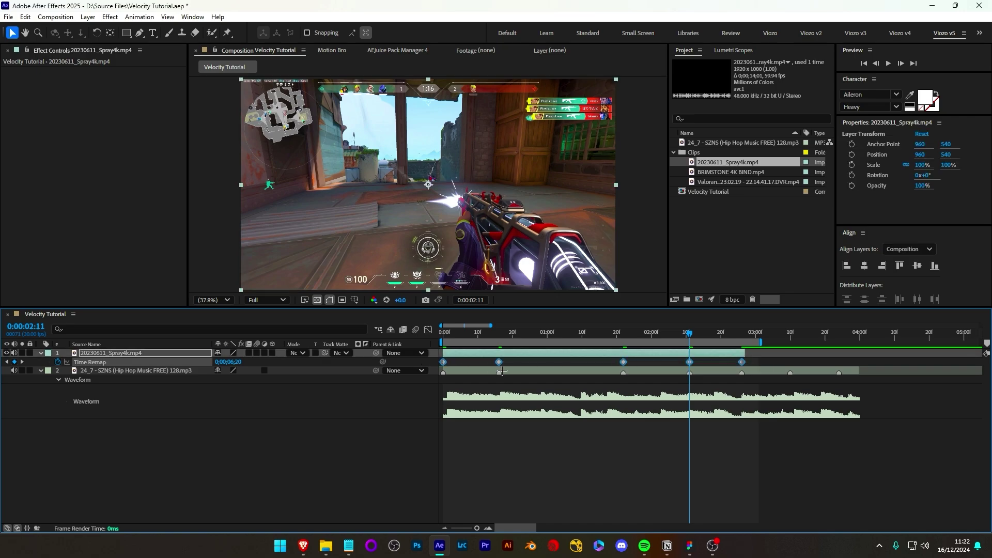
left_click(757, 371)
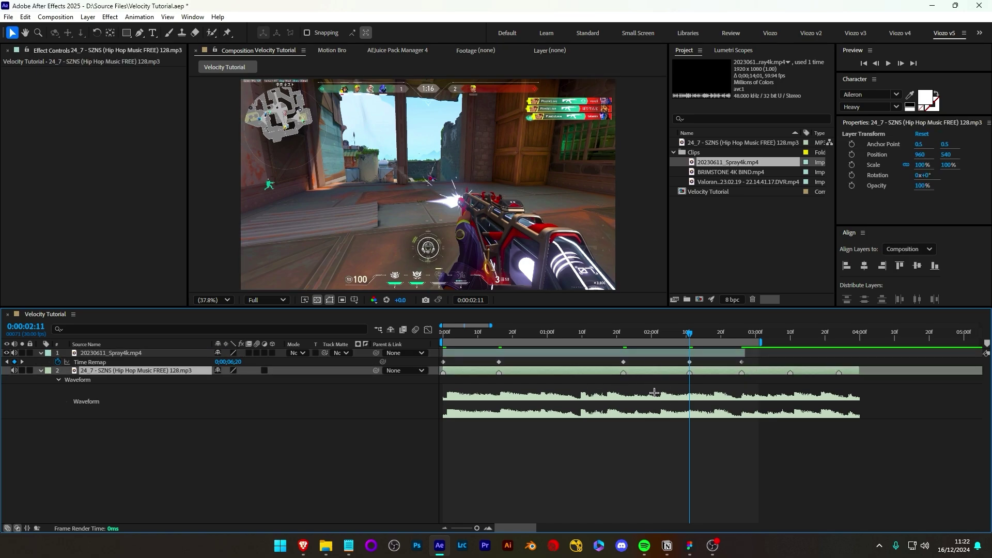
key("Home")
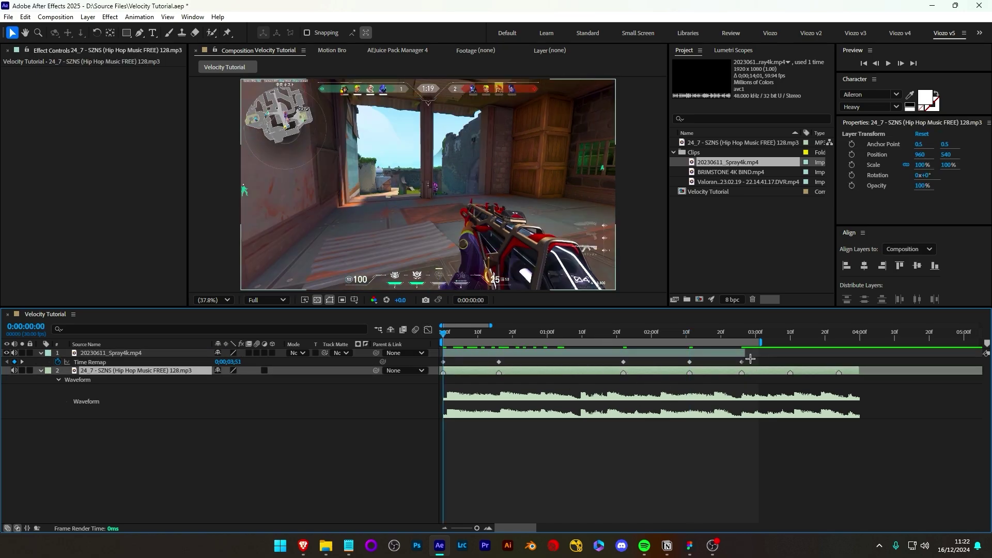
- Apply Easy Ease to all five Time Remap keyframes and open their curve in the Graph Editor
left_click_drag(767, 359, 410, 364)
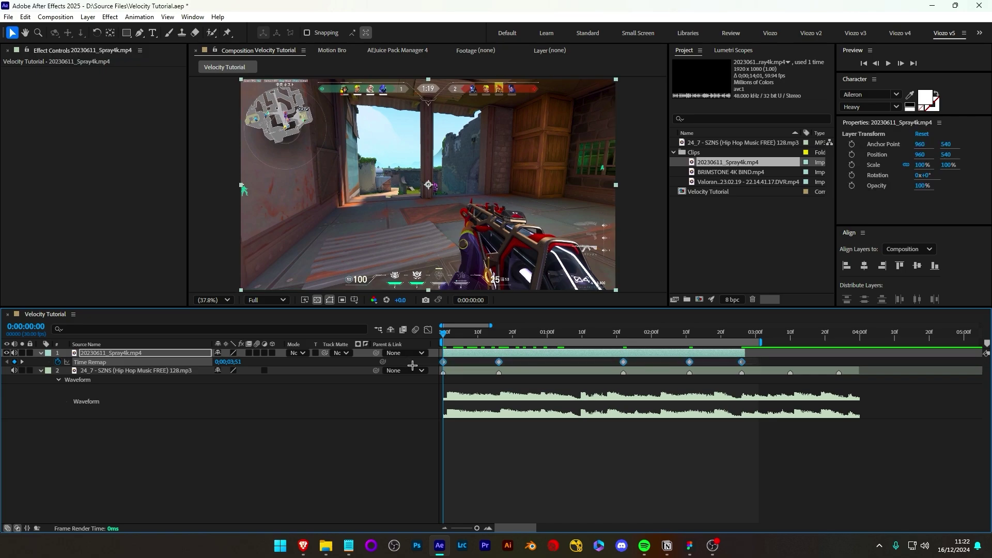
key("shift+F3")
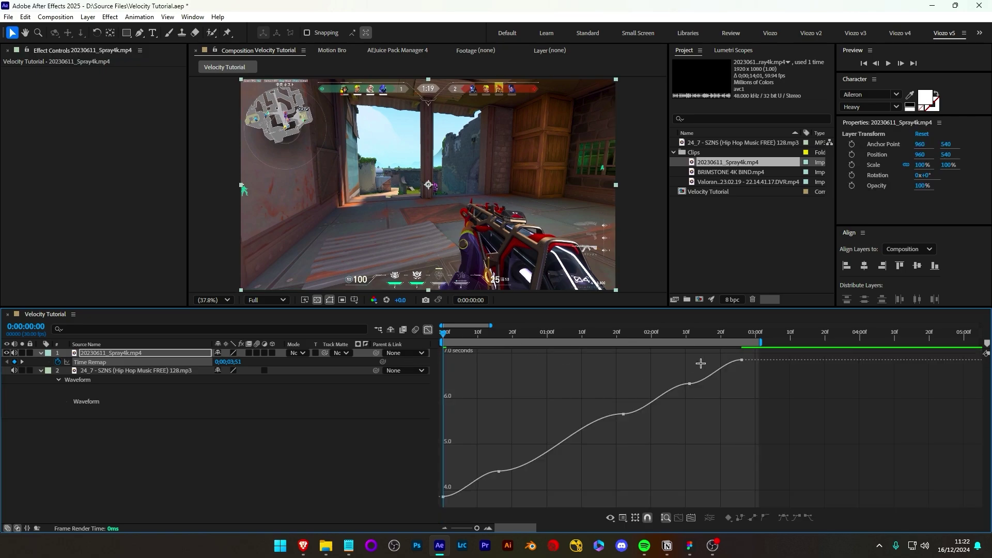
left_click_drag(682, 404, 753, 355)
left_click(724, 388)
- Compare the Time Remap keyframes with the beat markers on the timeline, starting at 0:00:00:16, and return to the Graph Editor
left_click_drag(458, 339, 499, 340)
key("shift+F3")
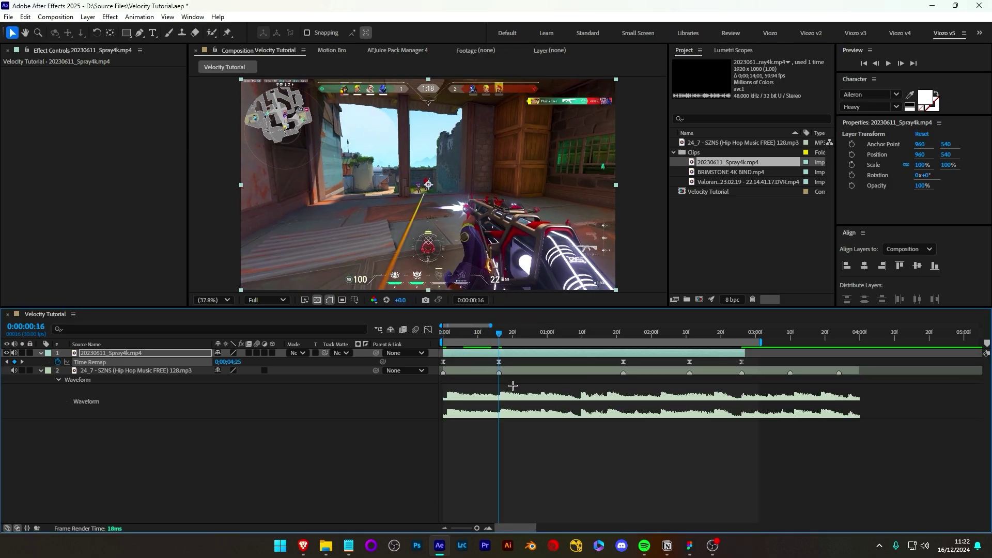
left_click(502, 360)
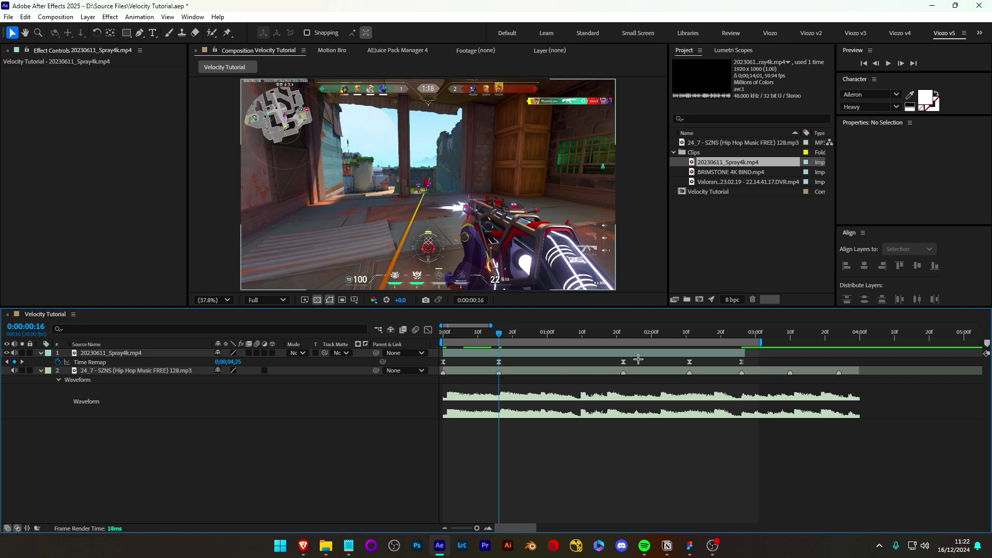
left_click(764, 363)
left_click(429, 330)
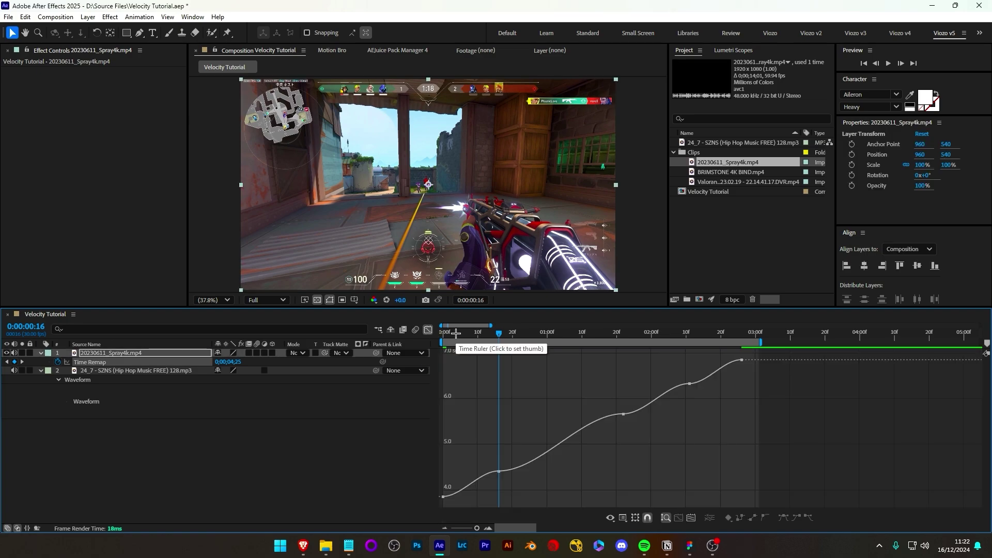
- Pull the handles of the Time Remap keyframes at 0:00:00:00 and 0:00:00:16 nearly vertical to make the curve steep on both beats
left_click(498, 472)
left_click(444, 496)
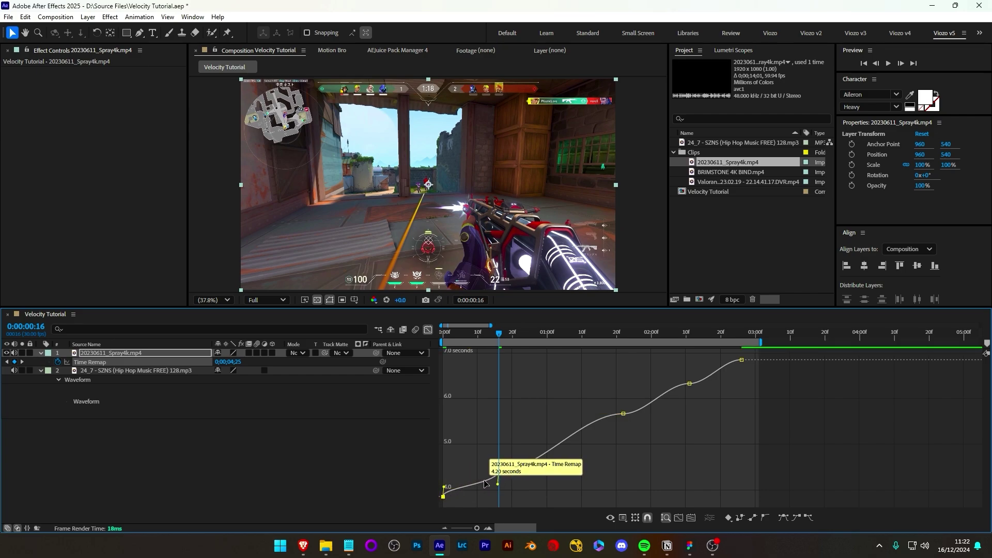
left_click(498, 471)
left_click_drag(541, 472, 500, 458)
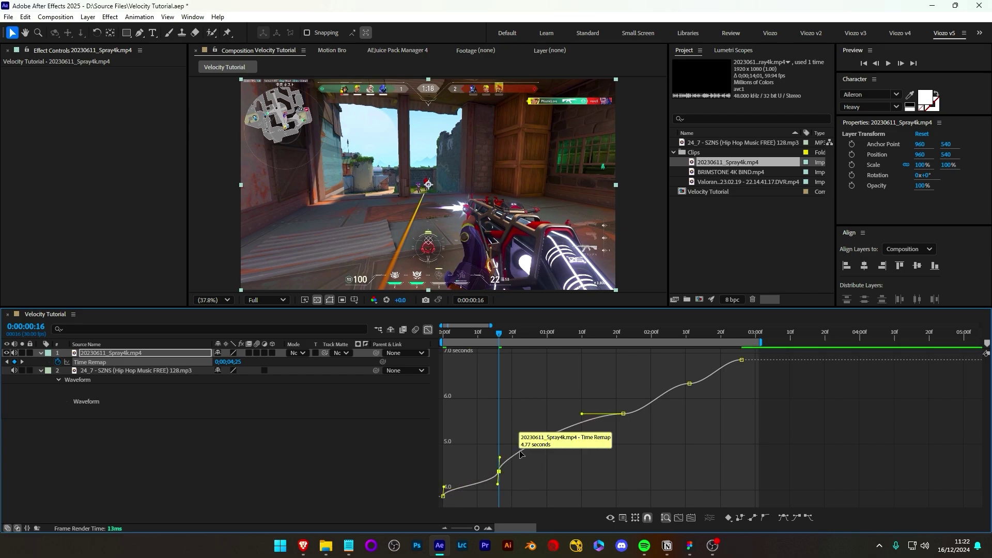
- Make the handles of the Time Remap keyframes at 0:00:01:22, 0:00:02:11 and 0:00:02:26 nearly vertical, with a gentle slope between beats
left_click_drag(582, 414, 694, 440)
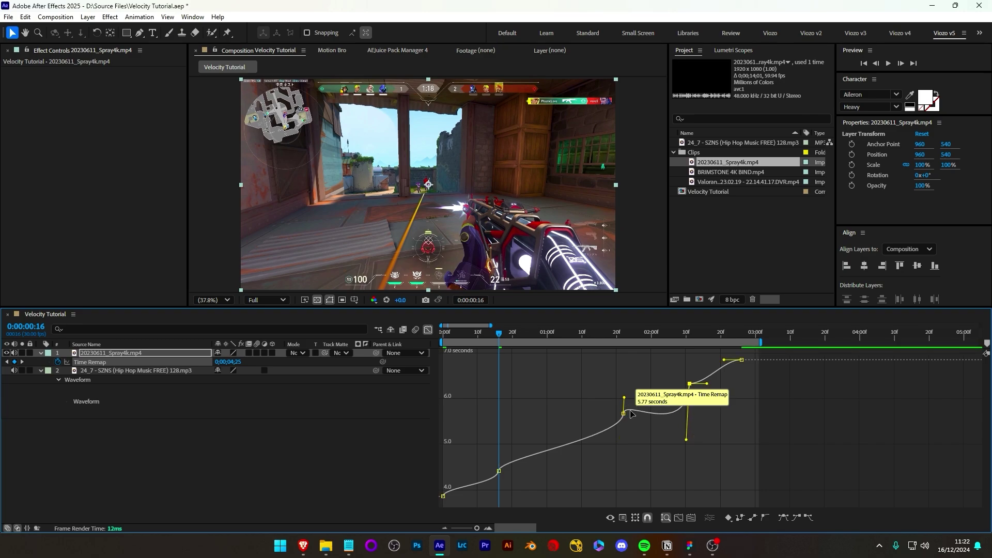
left_click_drag(688, 440, 692, 426)
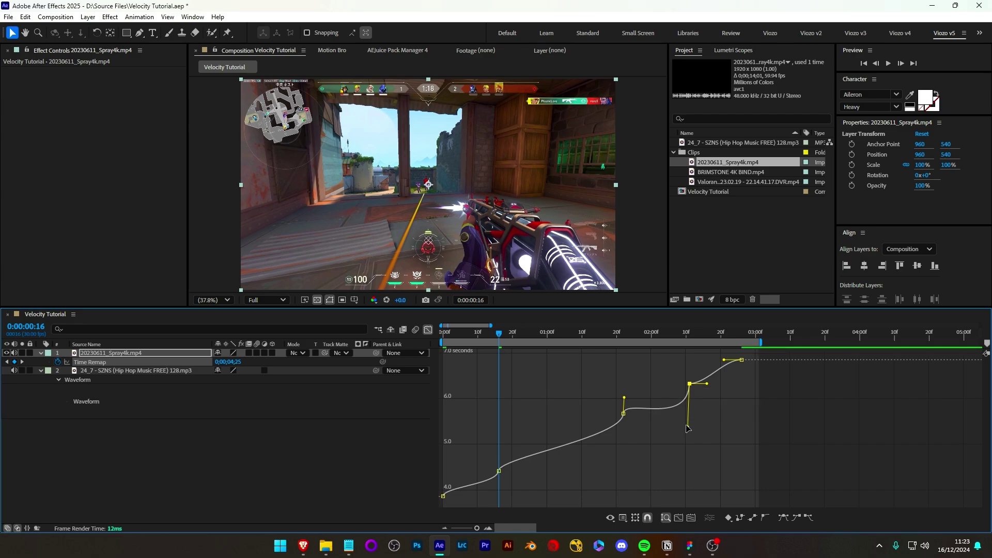
left_click_drag(687, 427, 703, 404)
left_click_drag(707, 384, 755, 372)
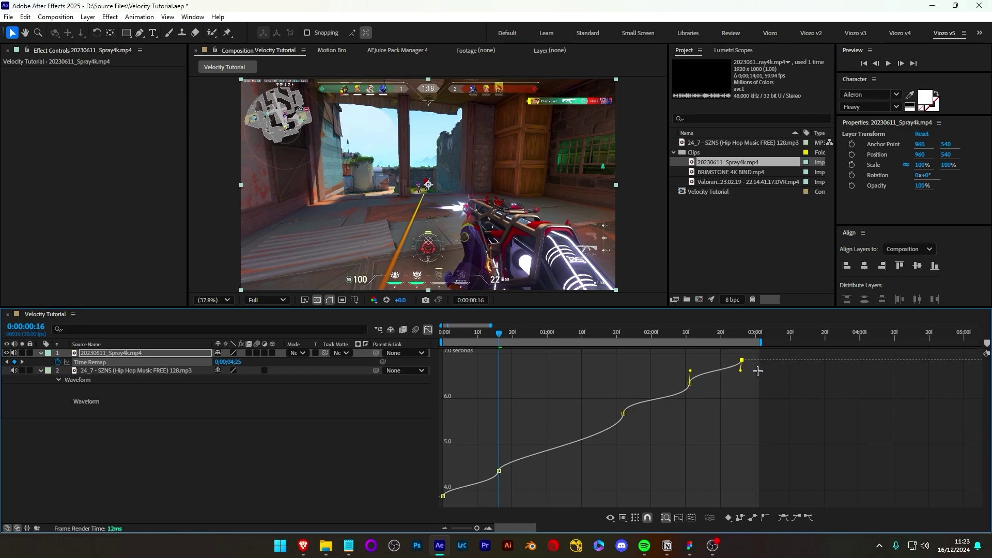
left_click(726, 404)
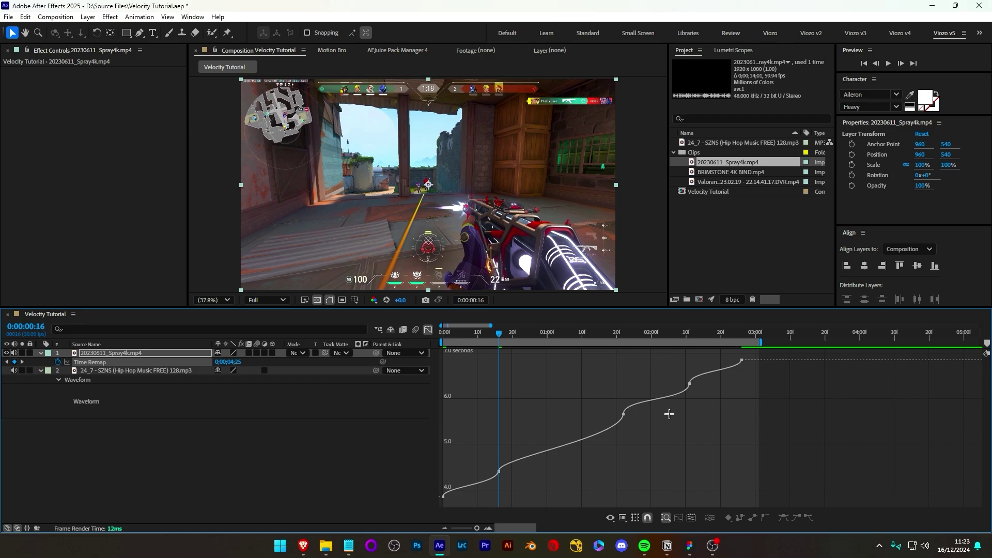
- Preview the velocity ramps from the start, and scrub from 0:00:00:16 to 0:00:02:26 to check the action on each beat
key("Home")
key("space")
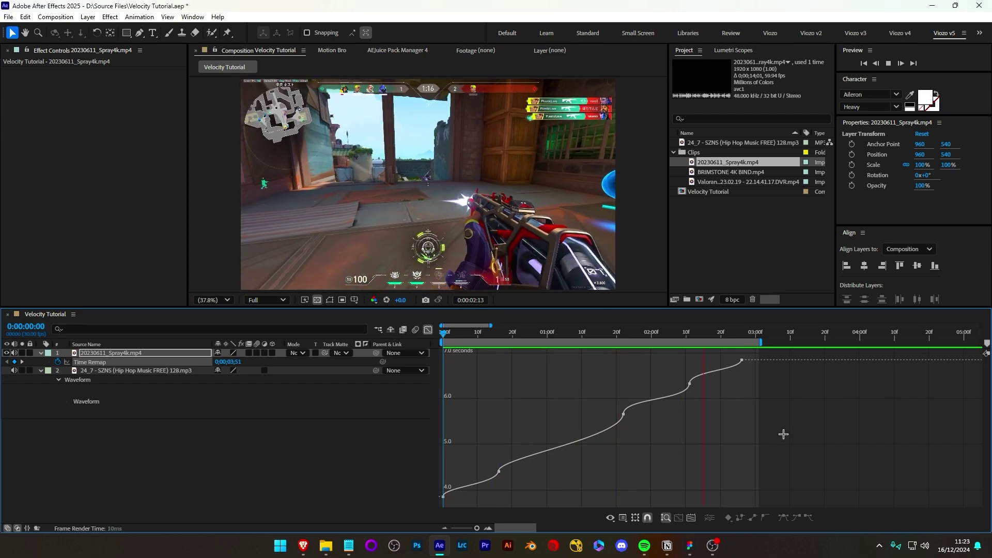
key("space")
left_click(500, 335)
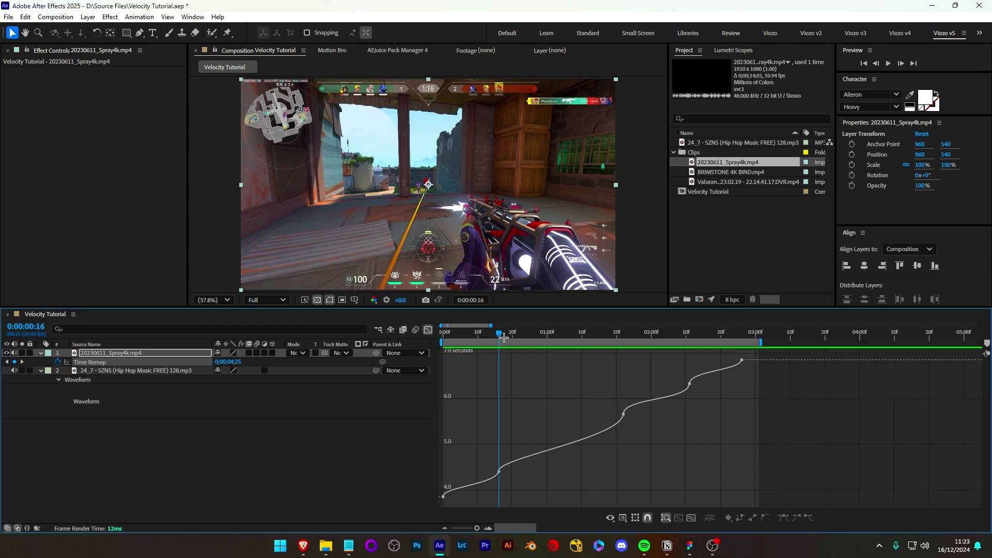
left_click_drag(501, 336, 740, 333)
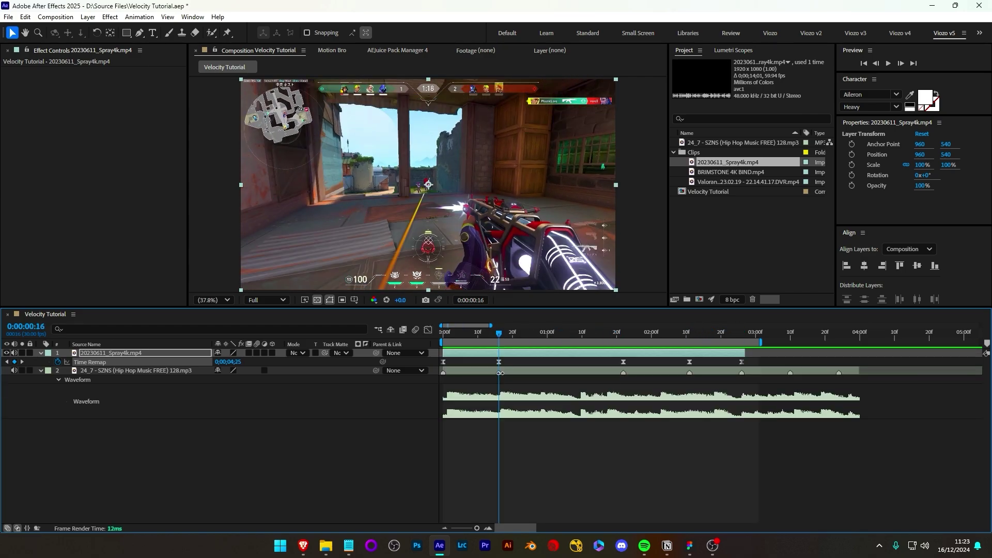
- Examine the steep and flat sections of the Time Remap curve around the keyframes at 0:00:00:16, 0:00:01:22 and 0:00:02:11
left_click(428, 330)
left_click_drag(516, 486, 486, 461)
left_click(624, 414)
left_click_drag(718, 401, 673, 376)
left_click(751, 372)
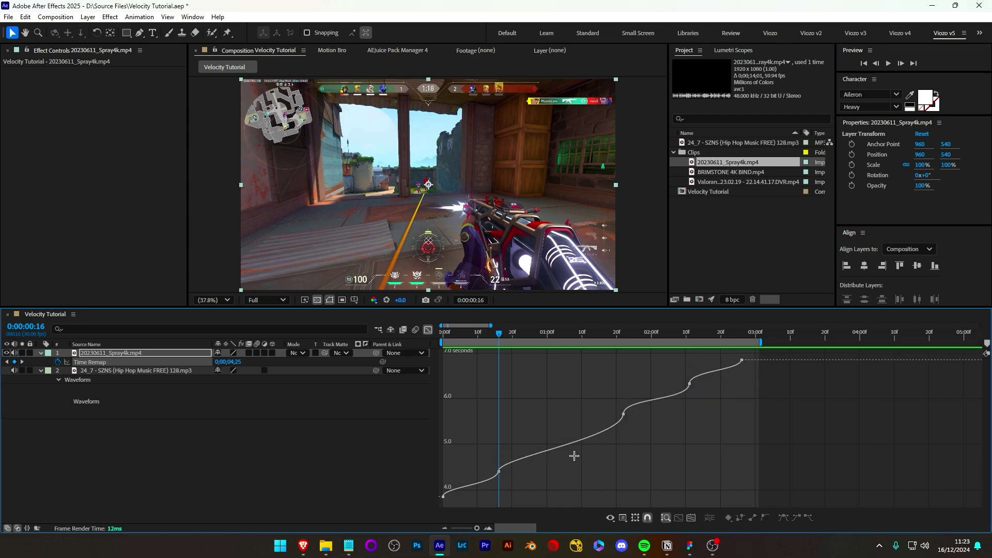
left_click_drag(603, 390, 652, 443)
left_click(652, 443)
left_click_drag(490, 448, 515, 496)
left_click_drag(644, 432, 598, 389)
left_click_drag(722, 402, 652, 374)
left_click_drag(526, 439, 488, 494)
- Lower the Time Remap keyframes at 0:00:01:22, 0:00:02:11 and 0:00:02:26 without changing their timing, setting the last one to 0;00;06;16
mouse_move(500, 472)
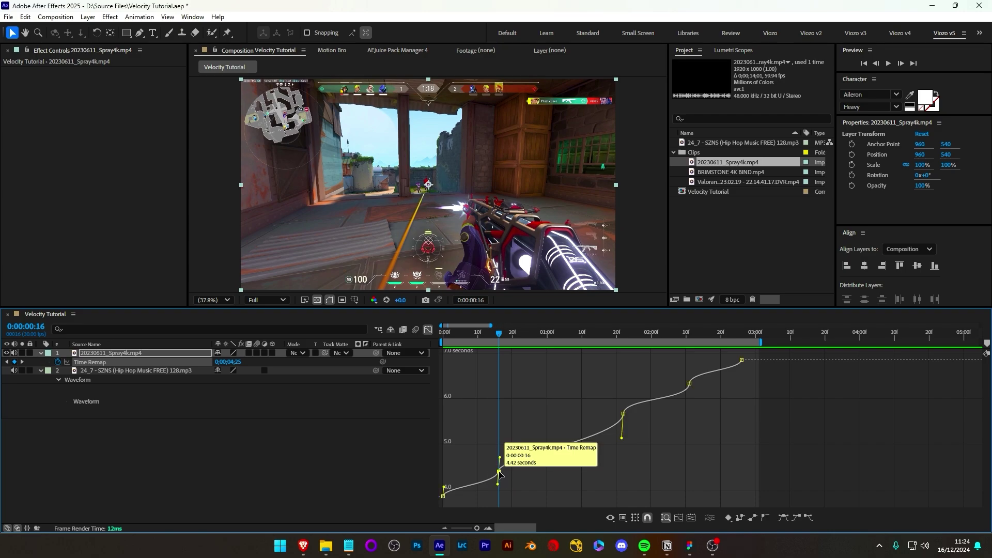
mouse_move(500, 472)
left_mouse_down()
mouse_move(499, 484)
mouse_move(501, 361)
mouse_move(505, 481)
mouse_move(496, 486)
mouse_move(501, 414)
mouse_move(498, 484)
mouse_move(496, 472)
left_mouse_up()
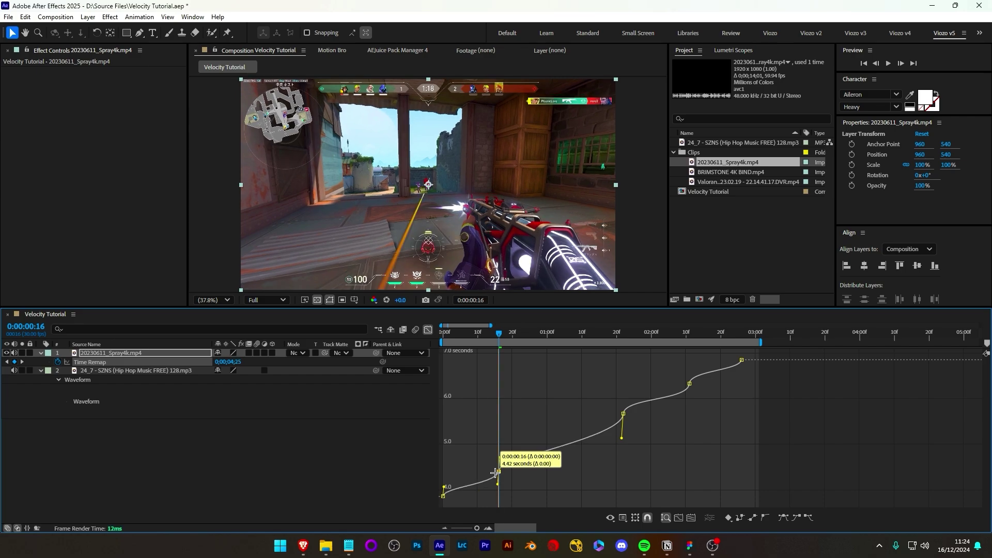
left_click_drag(500, 335, 617, 346)
left_click_drag(624, 413, 622, 441)
left_click_drag(690, 384, 693, 425)
key("k")
left_click_drag(742, 360, 741, 391)
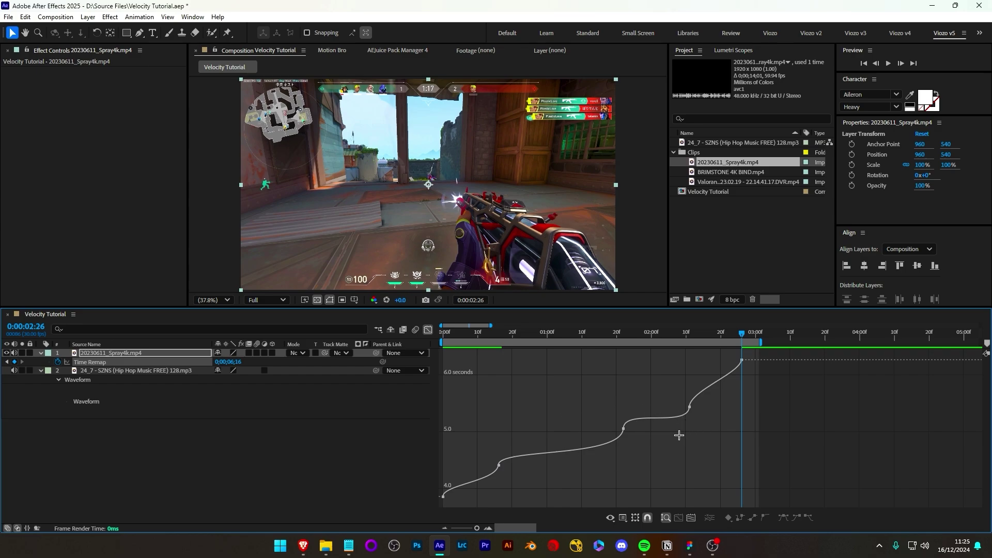
- Rebalance the handles between the Time Remap keyframes at 0:00:01:22, 0:00:02:11 and 0:00:02:26, keeping steep beats and a gentle slope between them
mouse_move(706, 434)
left_mouse_down()
mouse_move(666, 397)
mouse_move(697, 418)
left_mouse_up()
left_click_drag(626, 412, 626, 421)
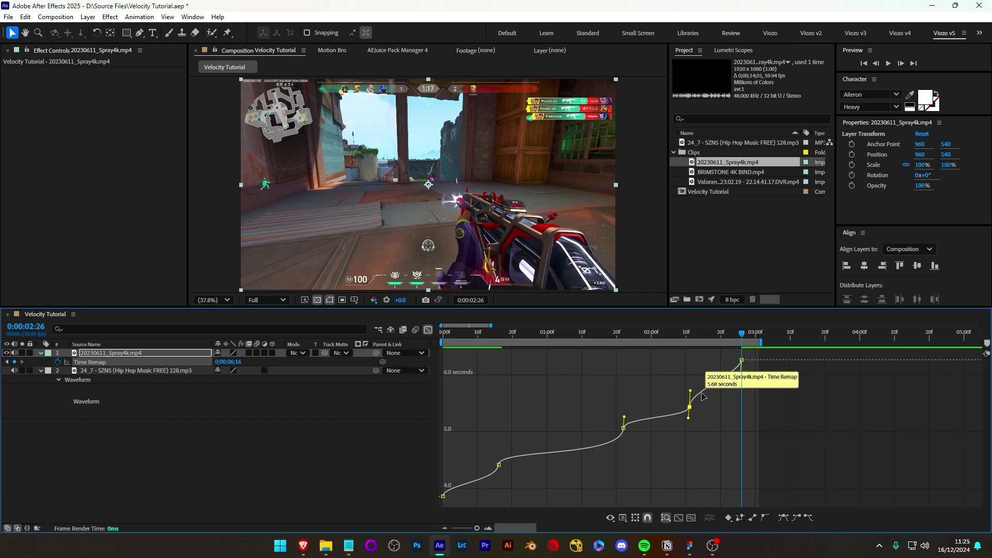
mouse_move(734, 335)
left_mouse_down()
mouse_move(714, 335)
mouse_move(728, 335)
left_mouse_up()
left_click_drag(690, 392, 740, 390)
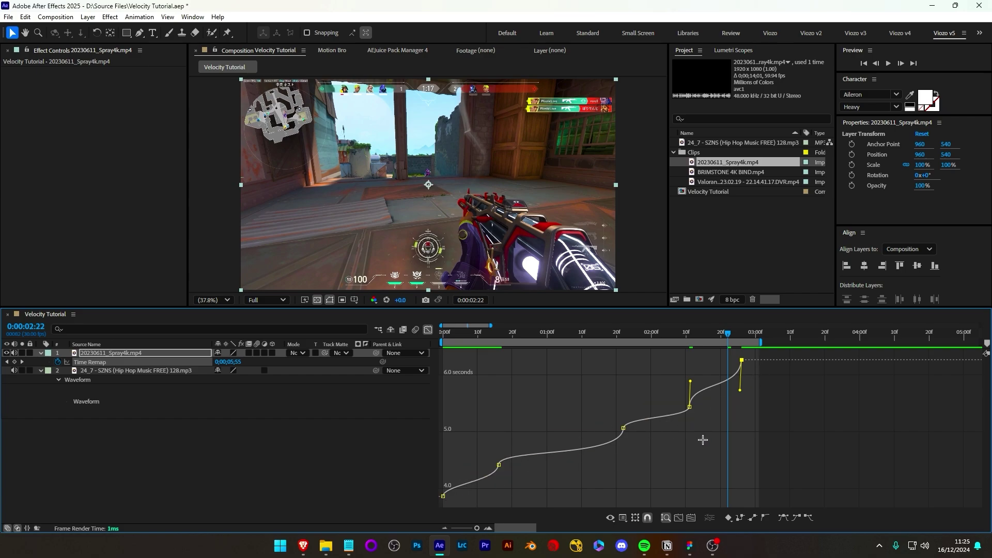
- Lengthen the upward handle of the first Time Remap keyframe at 0:00:00:00 for a faster start
key("Home")
left_click(443, 497)
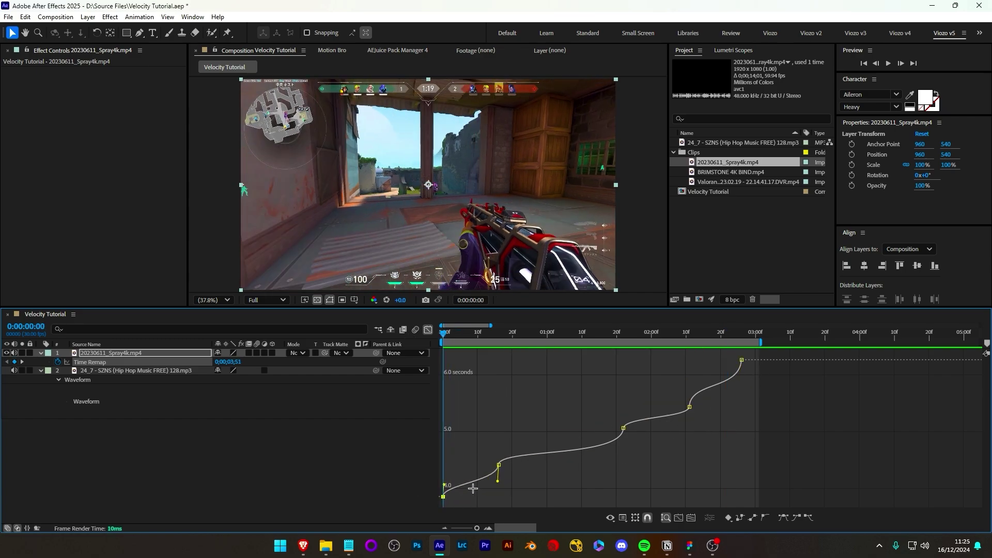
left_click(554, 488)
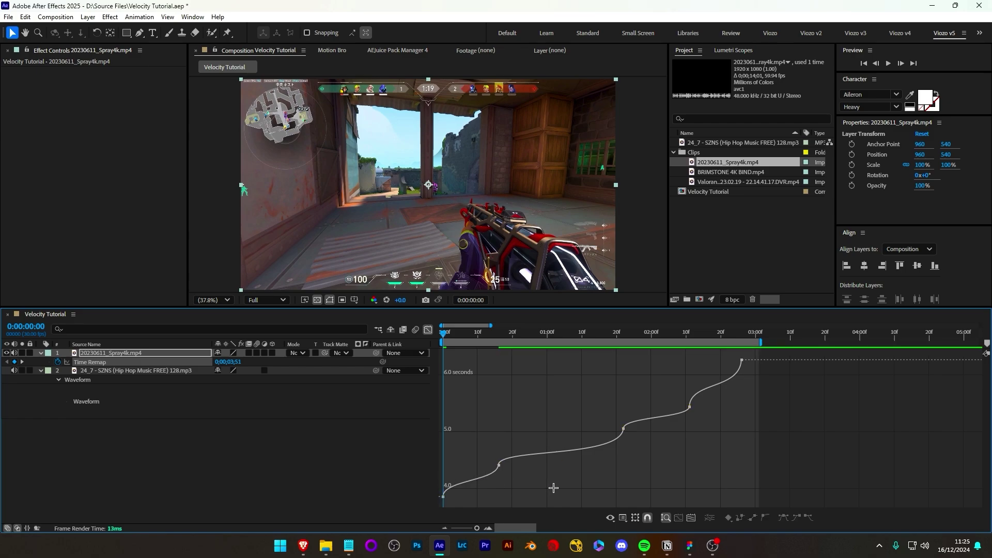
- Play back the edit from the start to review the adjusted velocity ramps, stopping at 0:00:02:26
left_click_drag(604, 404, 628, 457)
left_click(716, 469)
key("space")
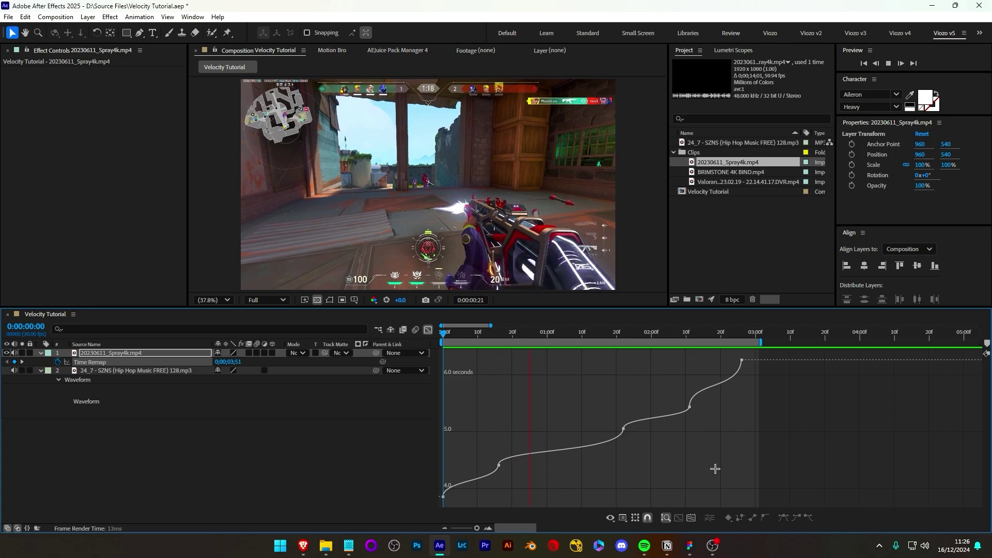
key("space")
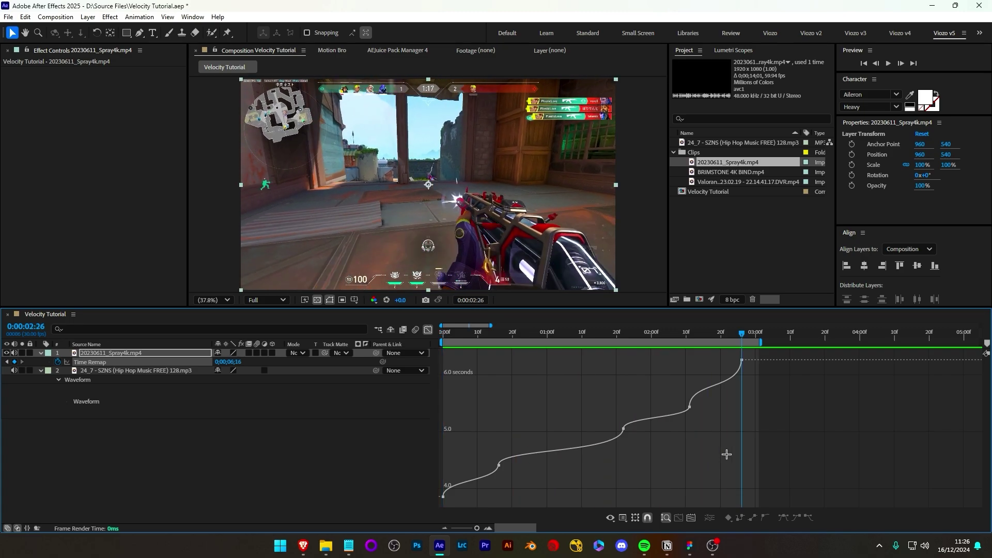
- Enable frame blending on the 20230611_Spray4k.mp4 layer
left_click(250, 353)
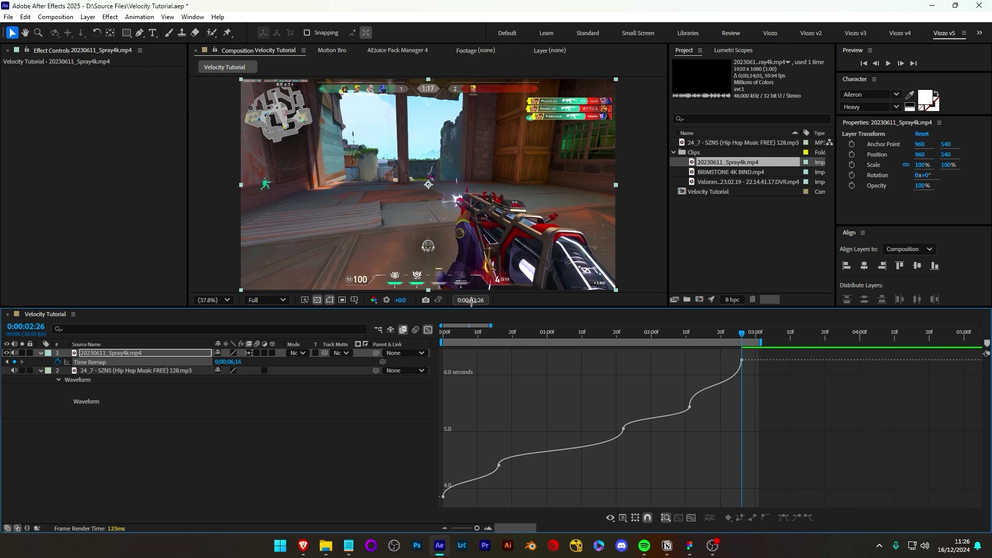
- Play back the edit from the start to review the frame-blended motion around the first beats
left_click_drag(648, 459, 559, 391)
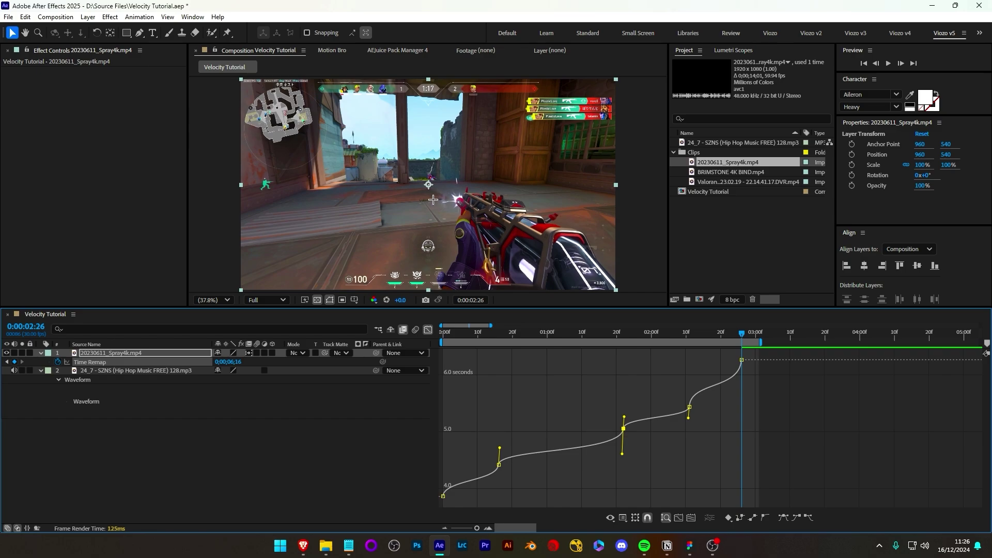
left_click(576, 416)
key("Home")
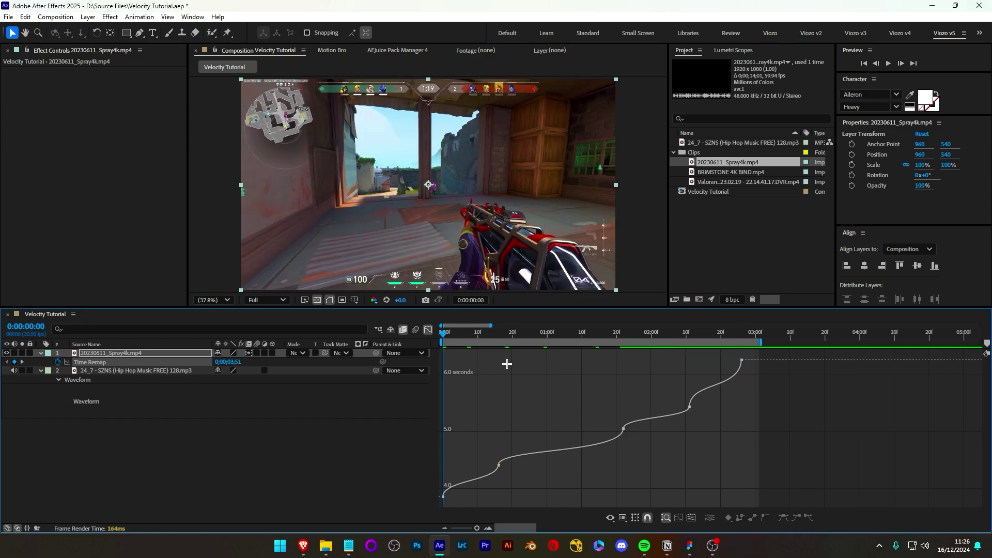
key("space")
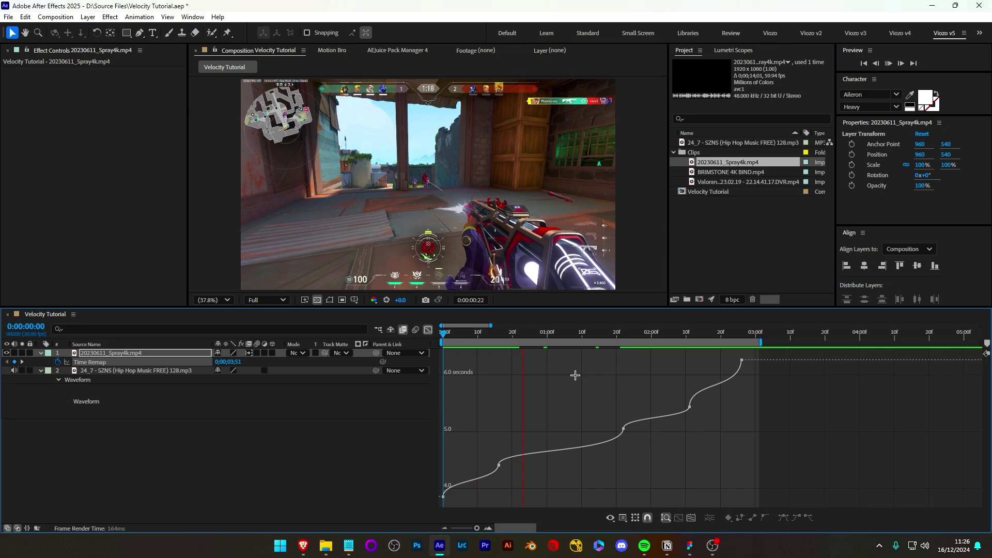
key("space")
left_click_drag(550, 482, 483, 449)
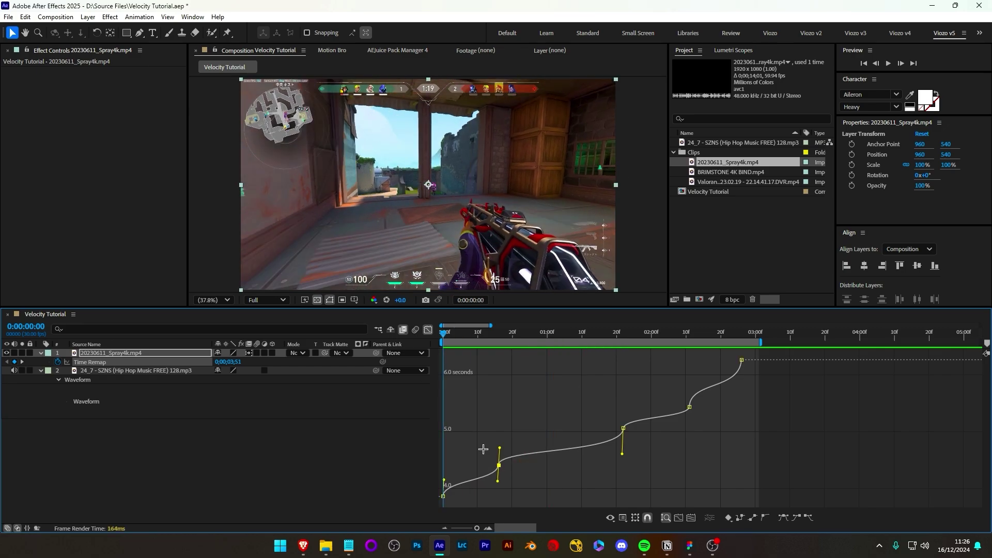
left_click_drag(518, 477, 490, 452)
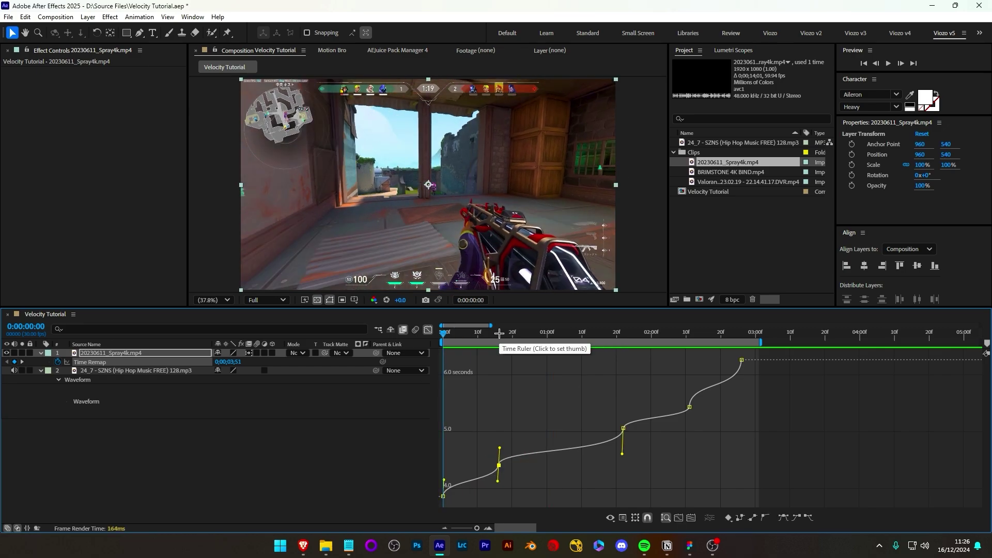
left_click_drag(534, 479, 485, 453)
left_click(499, 332)
left_click_drag(515, 498, 481, 446)
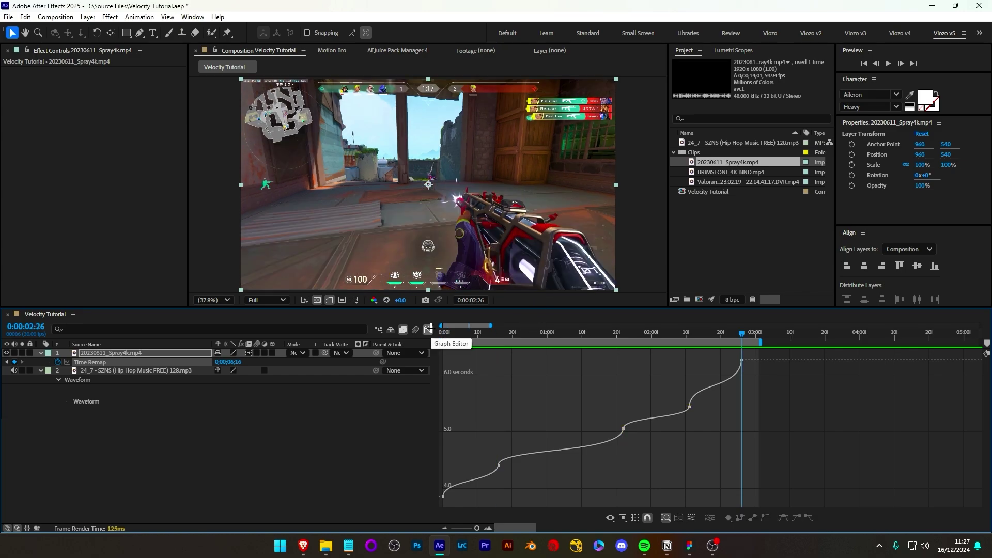
- Close the graph view, add the Valorant 2023.02.19 - 22.14.41.17.DVR.mp4 clip to the composition at 0:00:02:27 and preview it
left_click(429, 330)
left_click_drag(714, 183, 572, 333)
left_click(634, 365)
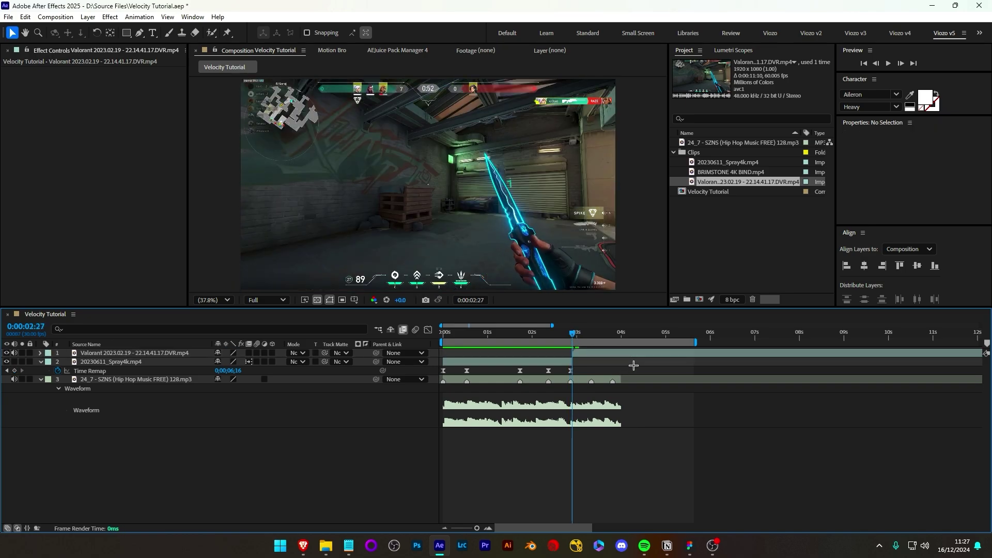
key("space")
- Trim the end of the Valorant 2023.02.19 layer to where the music waveform ends
left_click(620, 332)
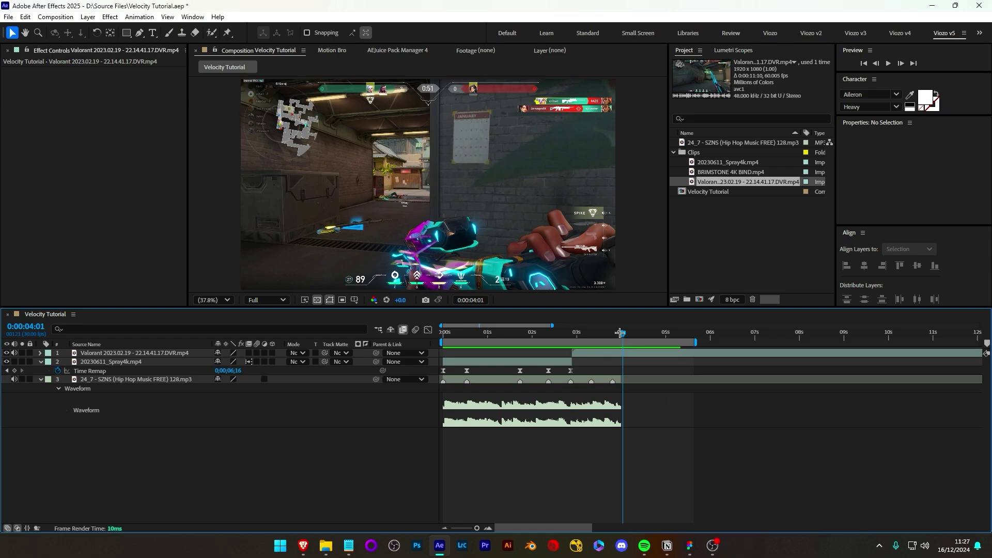
left_click(646, 355)
key("alt+bracketright")
- Enable time remapping on the Valorant 2023.02.19 layer and add a Time Remap keyframe at 0:00:03:29
left_click(594, 336)
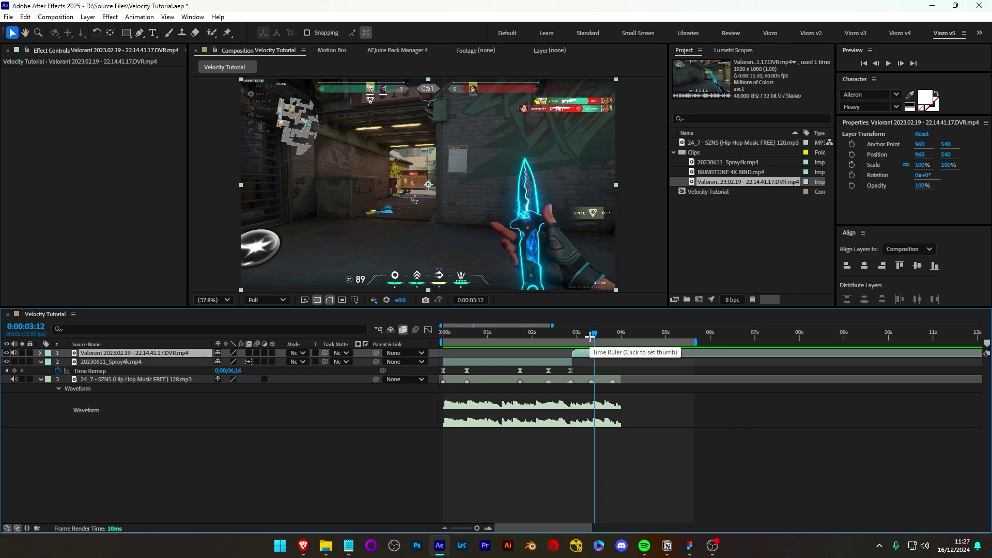
key("ctrl+alt+t")
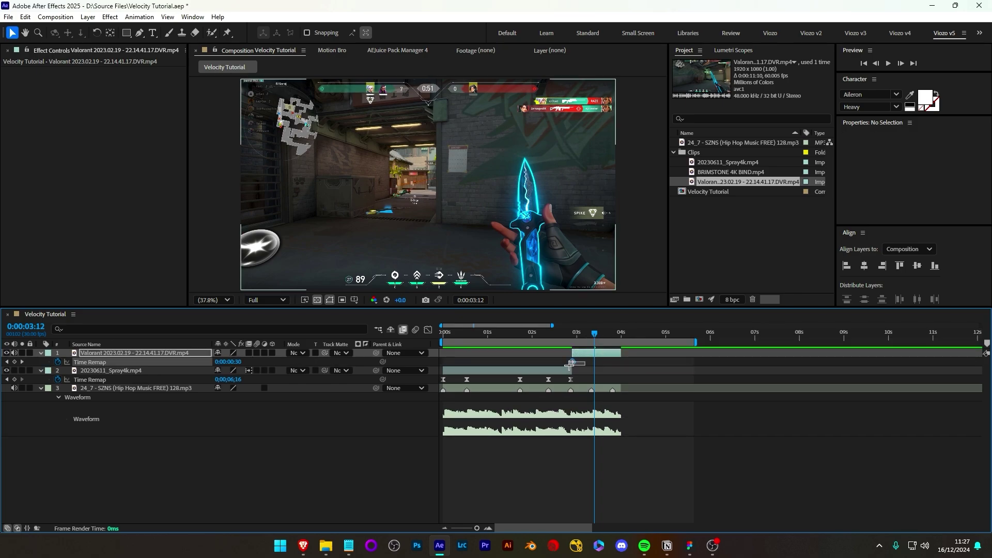
key("minus")
left_click(699, 362)
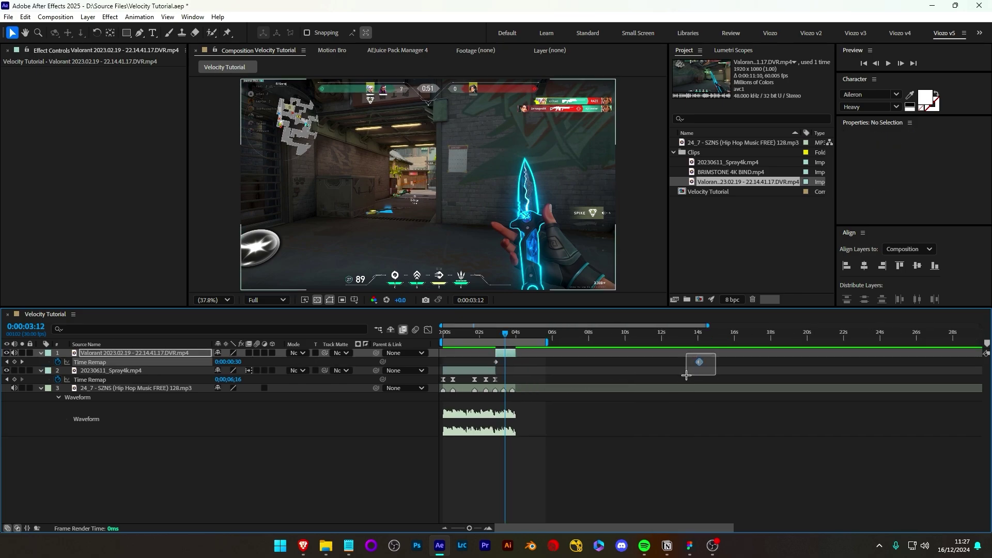
left_click(516, 334)
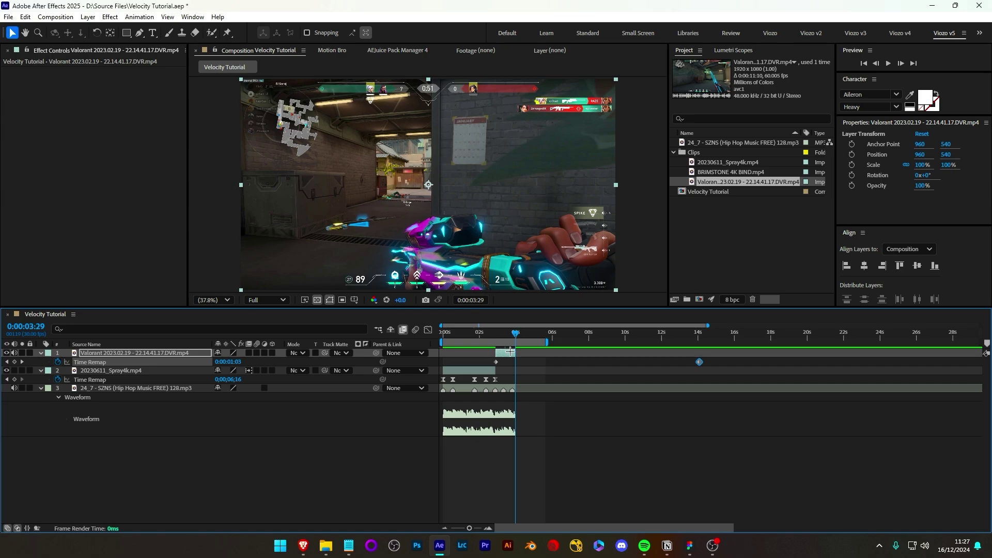
left_click(14, 362)
key("equal")
- Add a Time Remap keyframe to the Valorant 2023.02.19 layer at 0:00:03:12
left_click(529, 333)
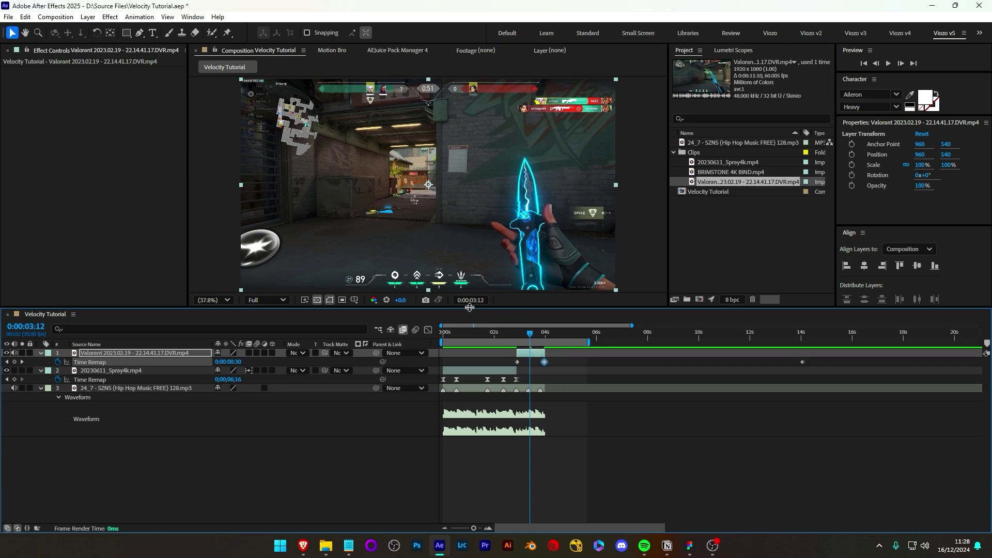
left_click(516, 362)
left_click(535, 353)
left_click(15, 362)
scroll(477, 377, "up", 3)
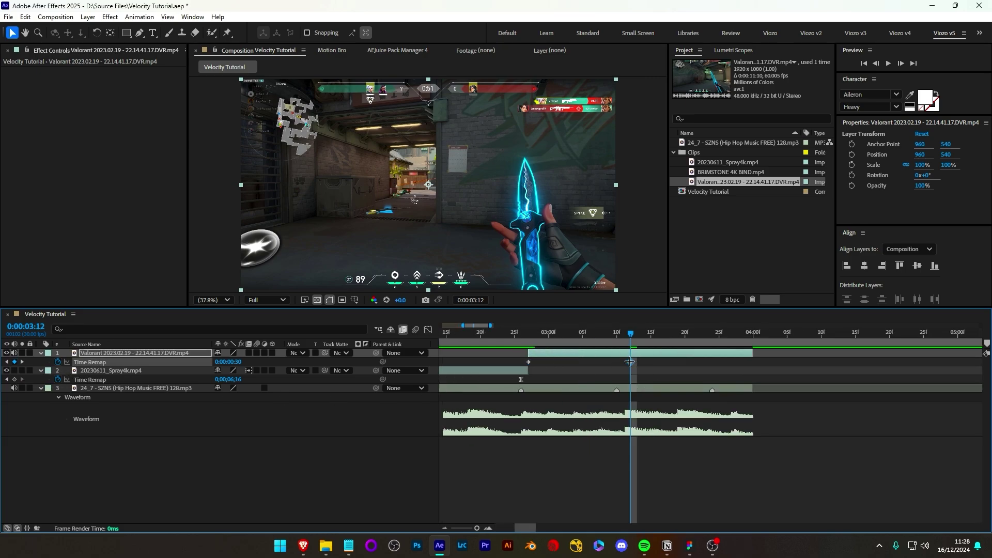
- Copy the Valorant 2023.02.19 layer's first Time Remap keyframe to 0:00:03:29 so the clip rewinds to its starting frame
left_click(746, 333)
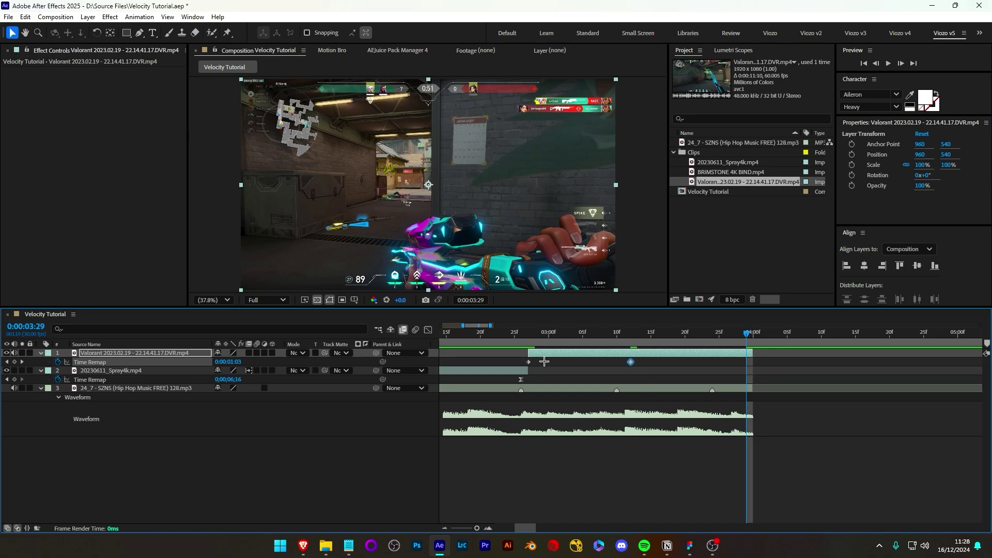
left_click(528, 362)
key("ctrl+v")
left_click_drag(546, 334, 747, 339)
left_click(635, 362)
- Move the middle Time Remap keyframe to the beat marker at 0:00:03:10, and the rewind keyframe and clip end to the marker at 0:00:03:24
left_click_drag(646, 370, 609, 360)
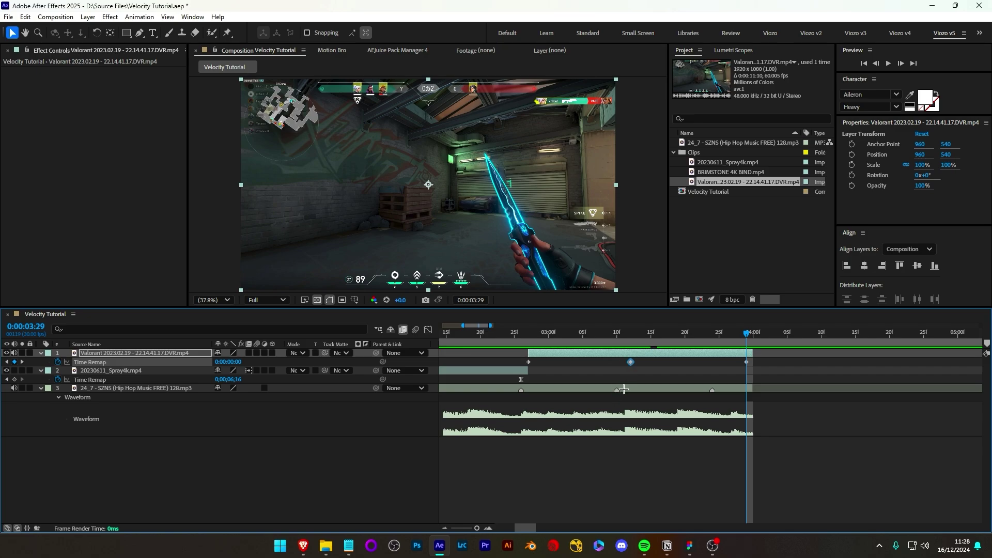
left_click_drag(621, 363, 617, 362)
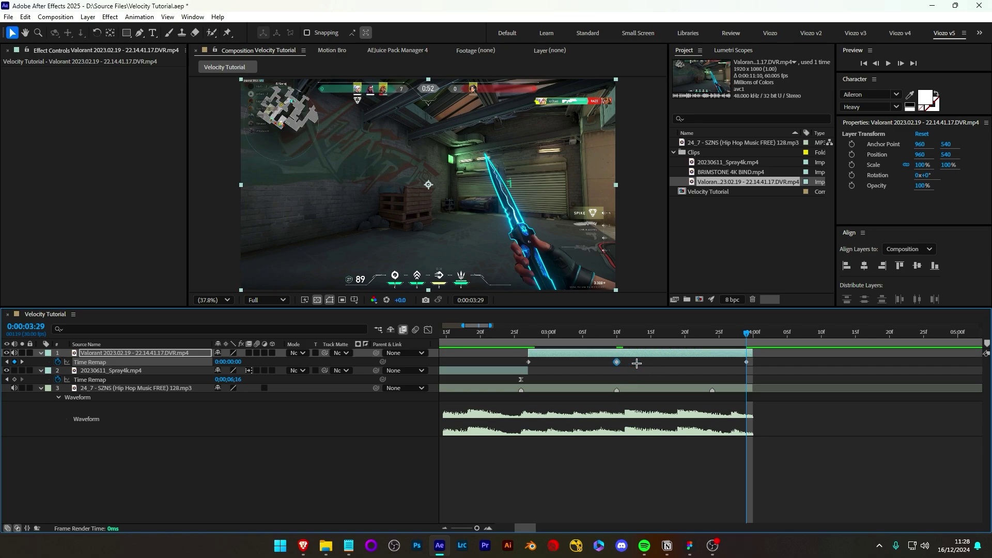
left_click_drag(746, 362, 712, 354)
- Apply Easy Ease to the Valorant clip's three Time Remap keyframes and display their curve as a value graph
left_click_drag(734, 358, 515, 364)
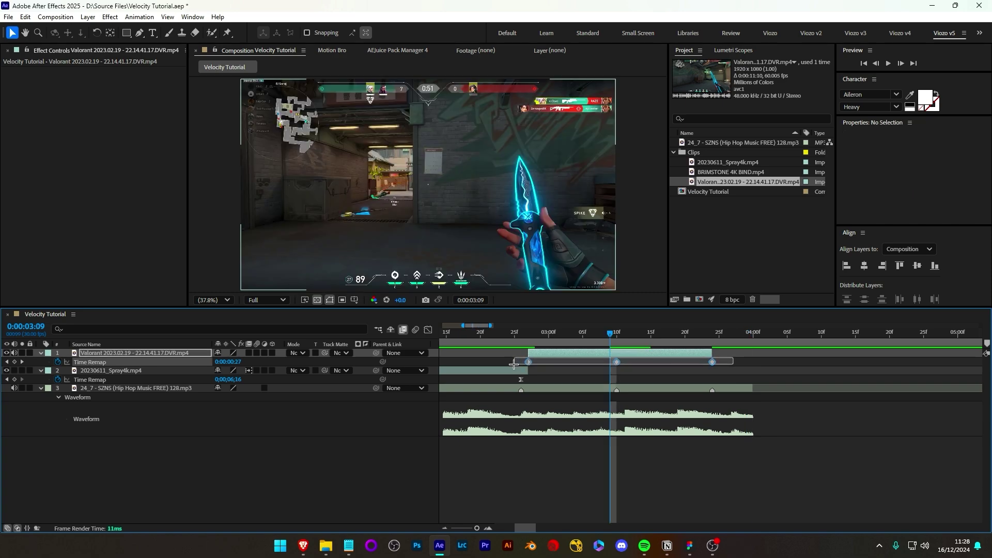
key("F9")
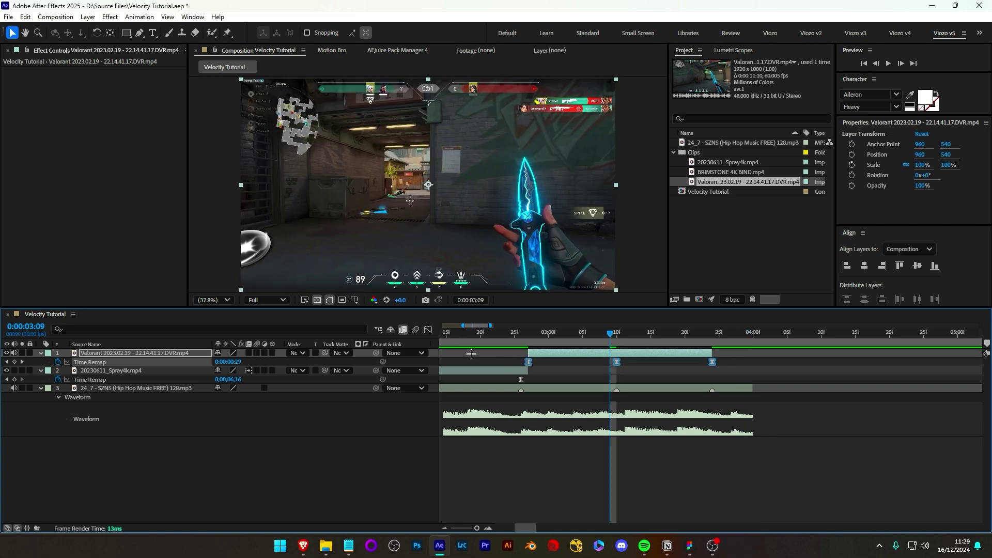
key("shift+F3")
left_click_drag(584, 403, 510, 448)
left_click_drag(529, 523, 524, 525)
right_click(599, 408)
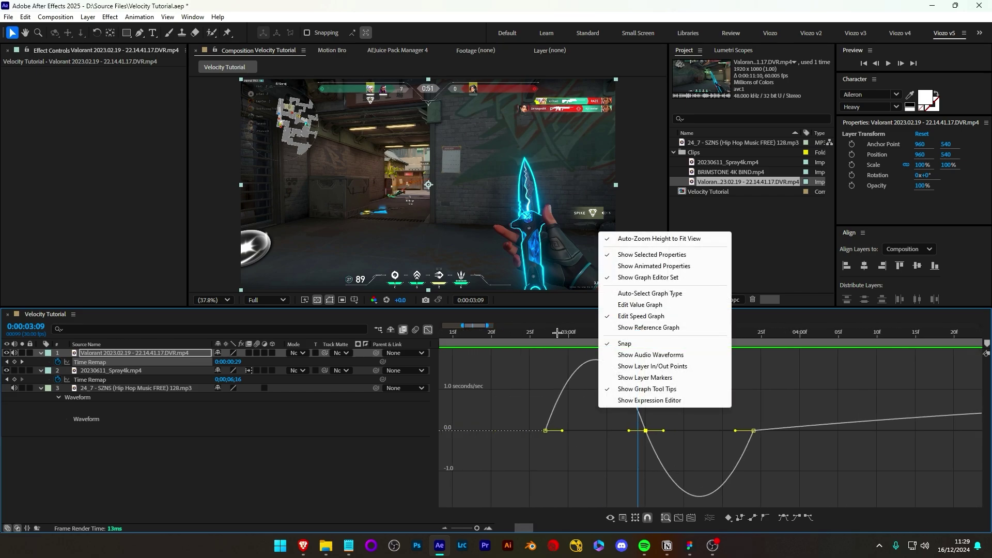
left_click(651, 305)
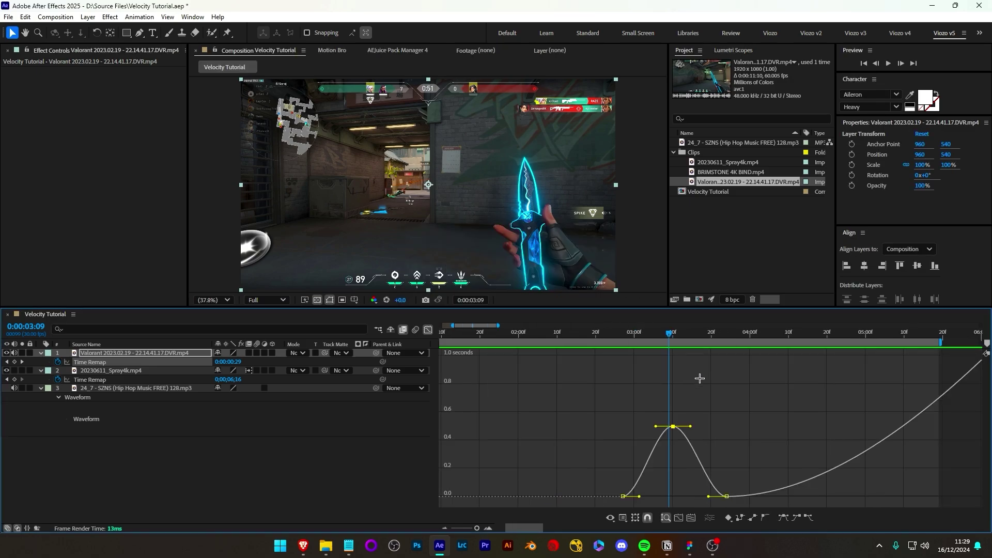
- Examine the Valorant clip's Time Remap value graph and scrub past its peak keyframe to 0:00:03:17
left_click_drag(842, 373, 935, 449)
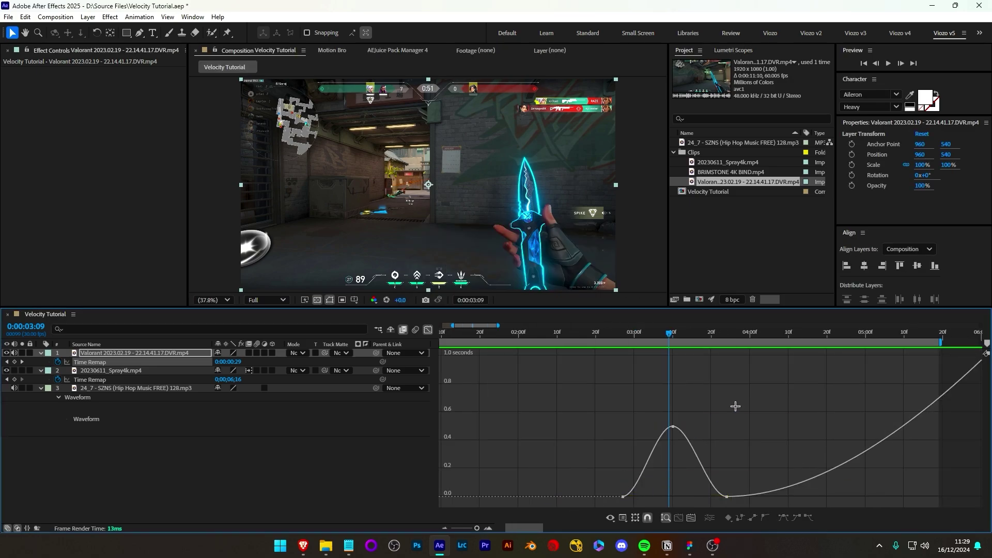
scroll(801, 398, "down", 5)
left_click_drag(788, 371, 739, 354)
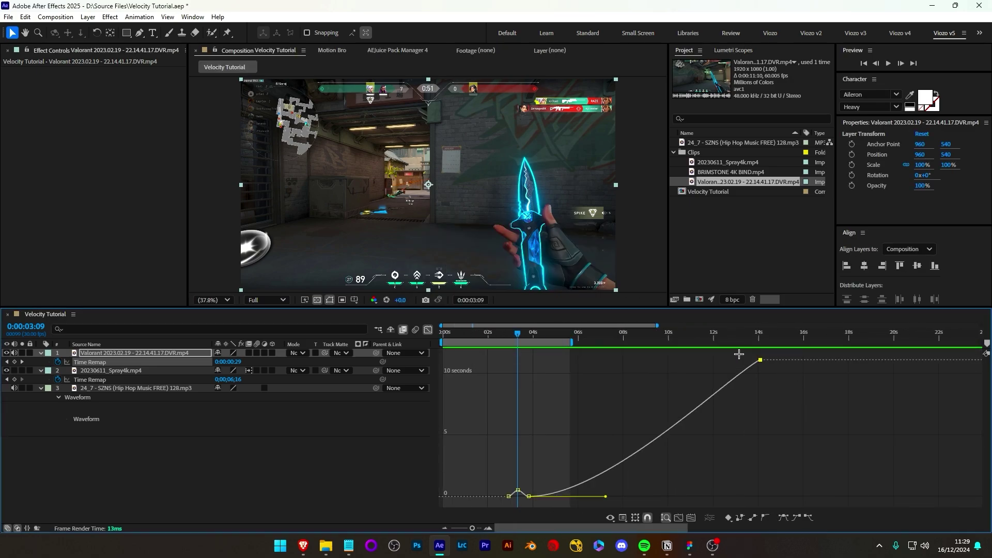
scroll(510, 486, "up", 8)
left_click_drag(613, 377, 552, 425)
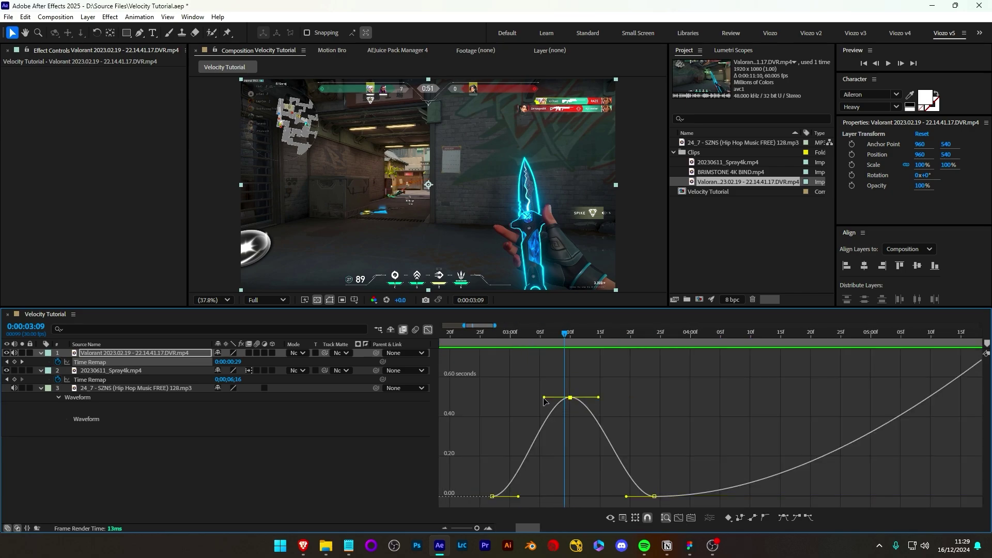
left_click(506, 478)
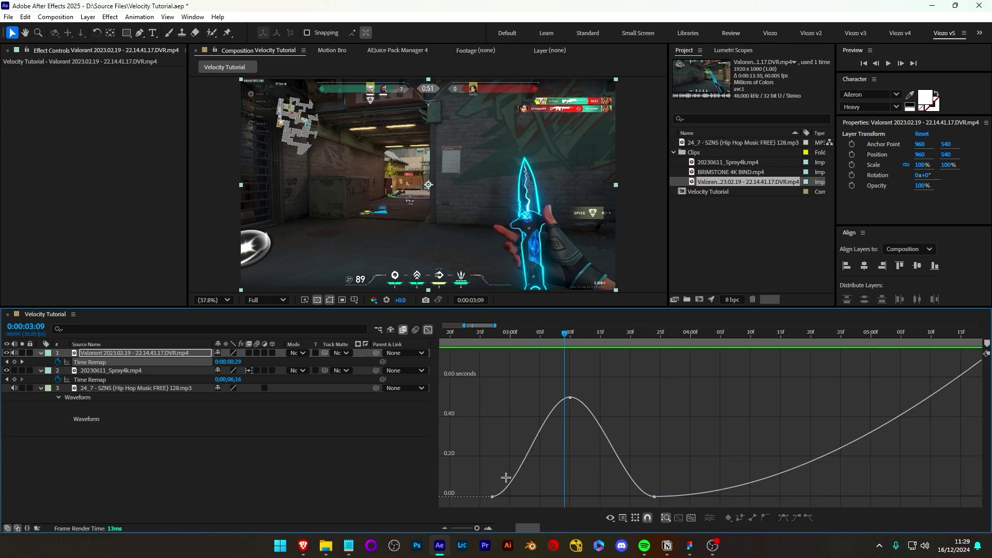
left_click(571, 398)
left_click_drag(568, 341, 613, 342)
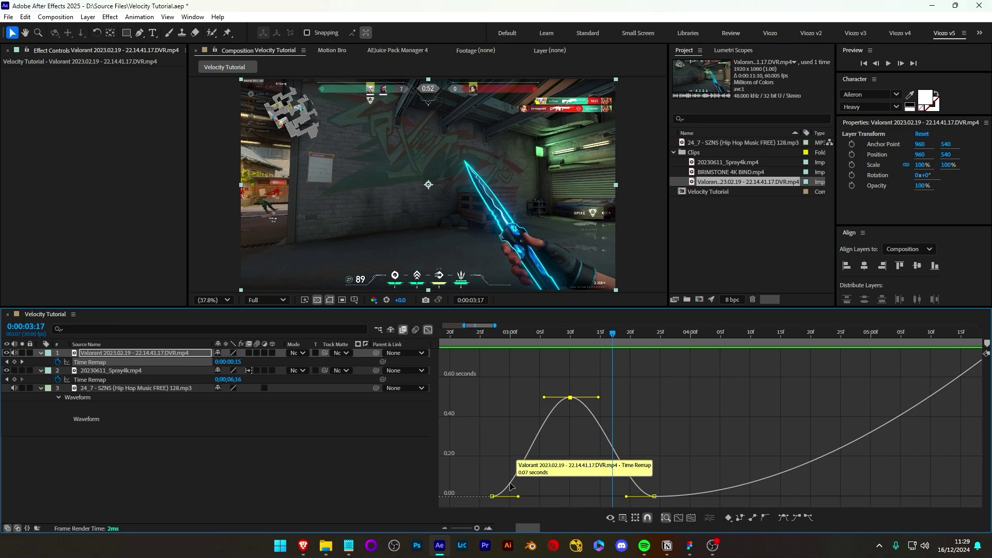
mouse_move(570, 399)
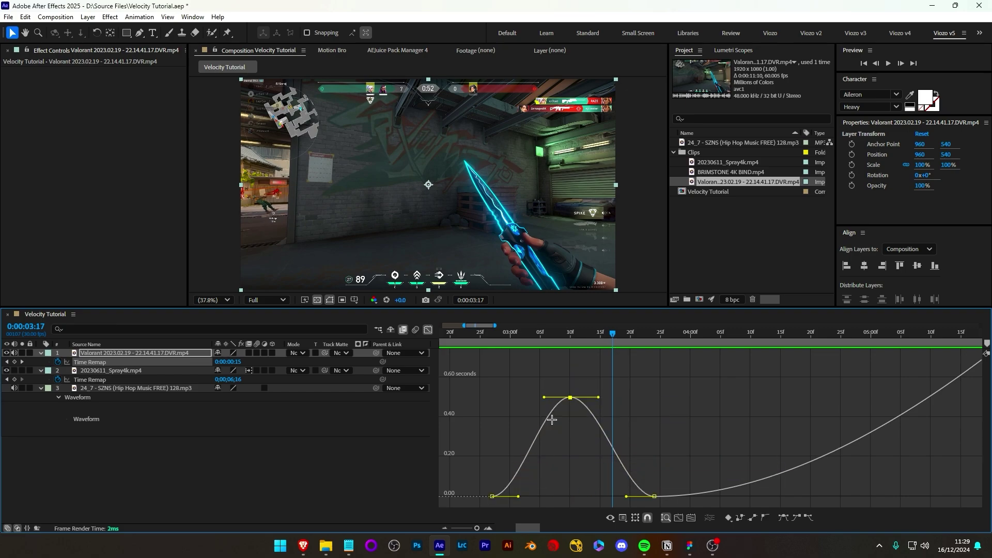
- Steepen the Time Remap curve at the 0:00:02:27 and 0:00:03:24 keyframes and lengthen the horizontal handles at the 0:00:03:10 peak
left_click_drag(518, 496, 486, 454)
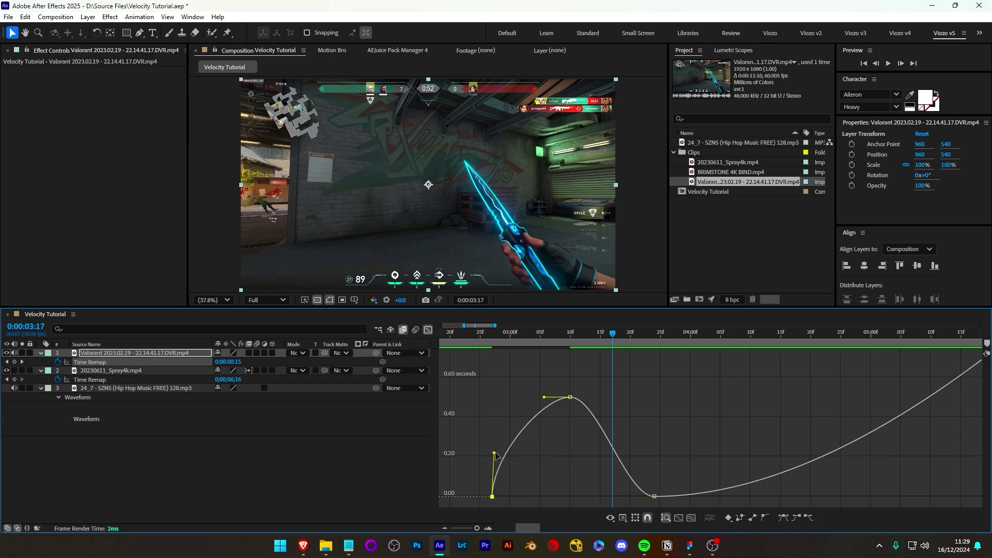
left_click(655, 496)
left_click_drag(629, 495, 684, 446)
left_click_drag(610, 386, 535, 410)
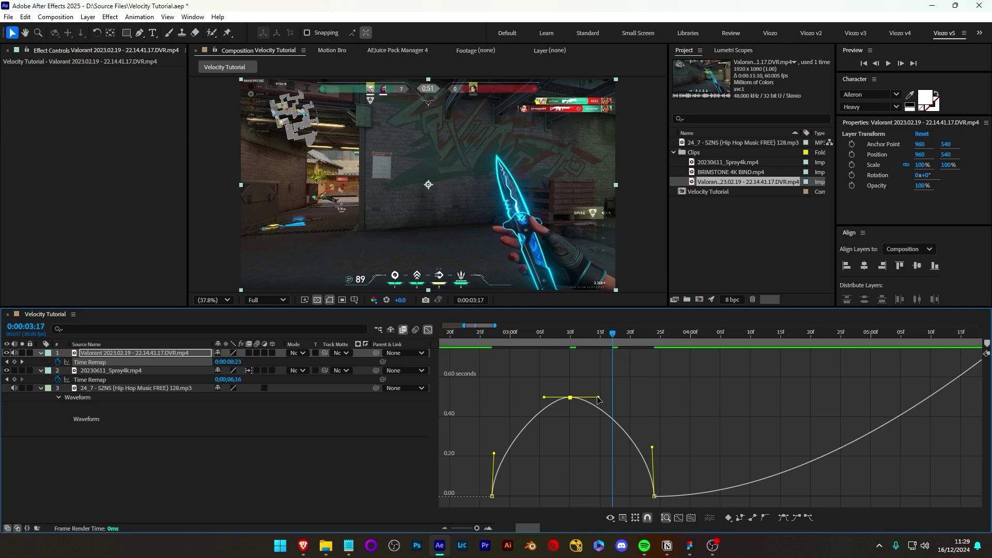
left_click_drag(598, 398, 618, 397)
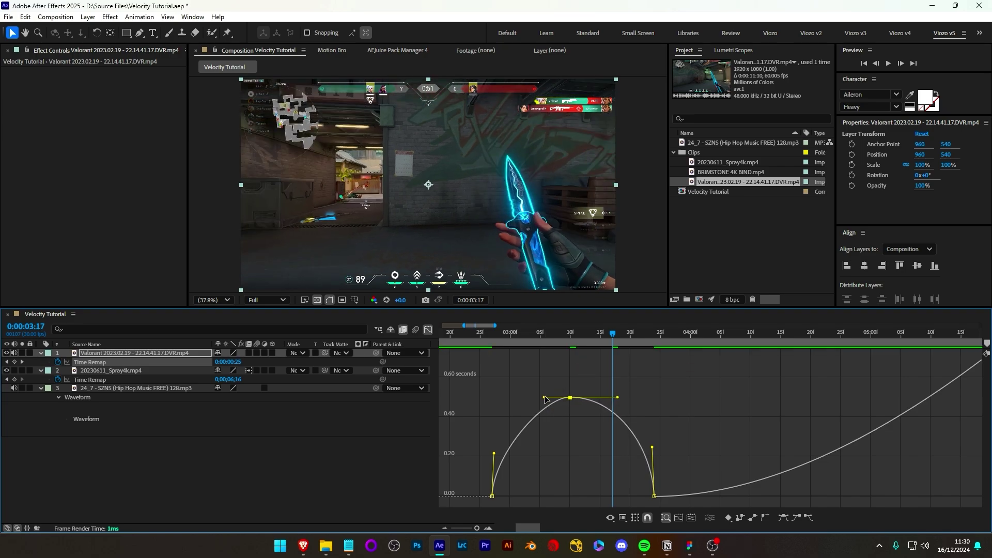
left_click(554, 427)
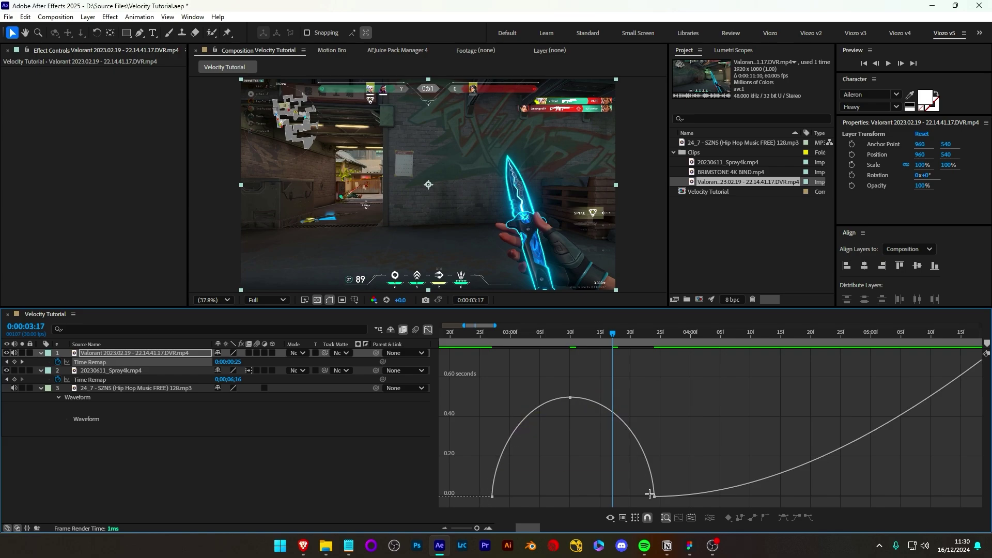
- Set the work area from 0:00:02:27 to 0:00:03:24 and preview the clip's forward-and-rewind motion
left_click(493, 334)
left_click(655, 334)
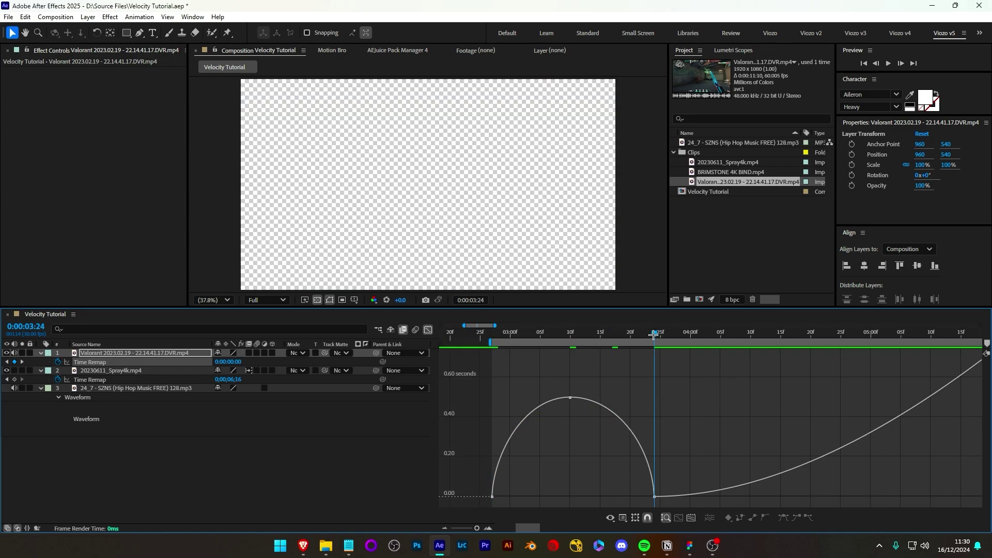
key("n")
key("space")
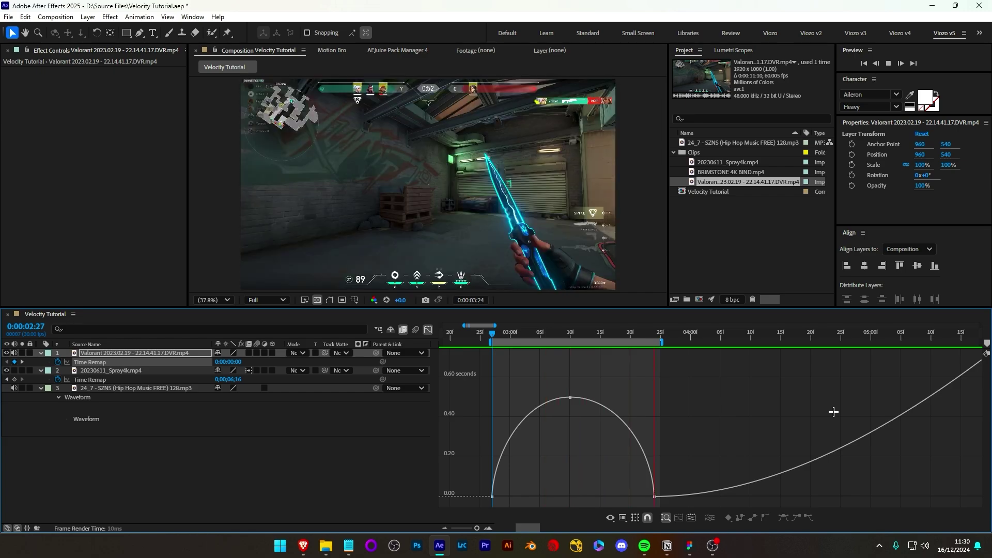
key("space")
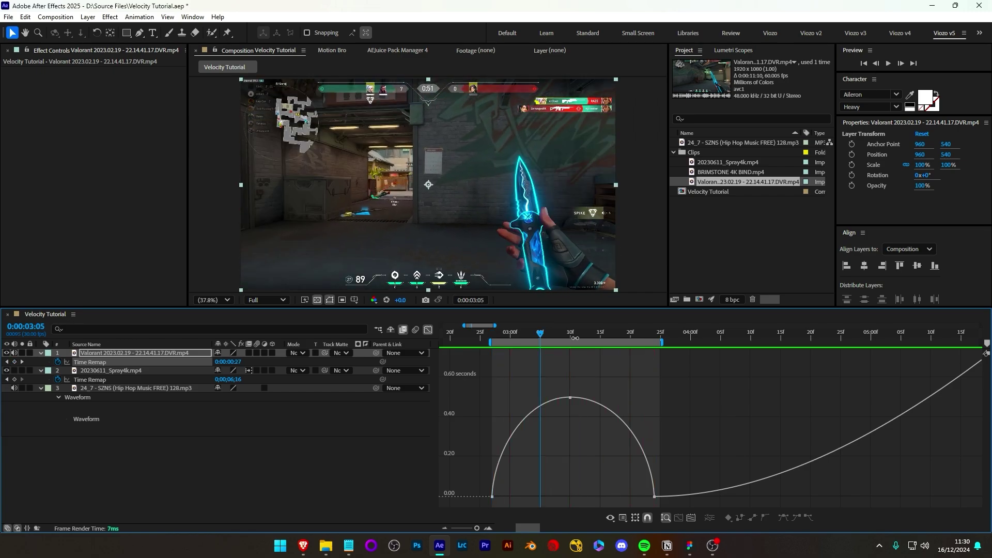
- Enable frame blending on the Valorant 2023.02.19 layer and play back the work area
left_click_drag(538, 331, 565, 333)
left_click(251, 353)
key("space")
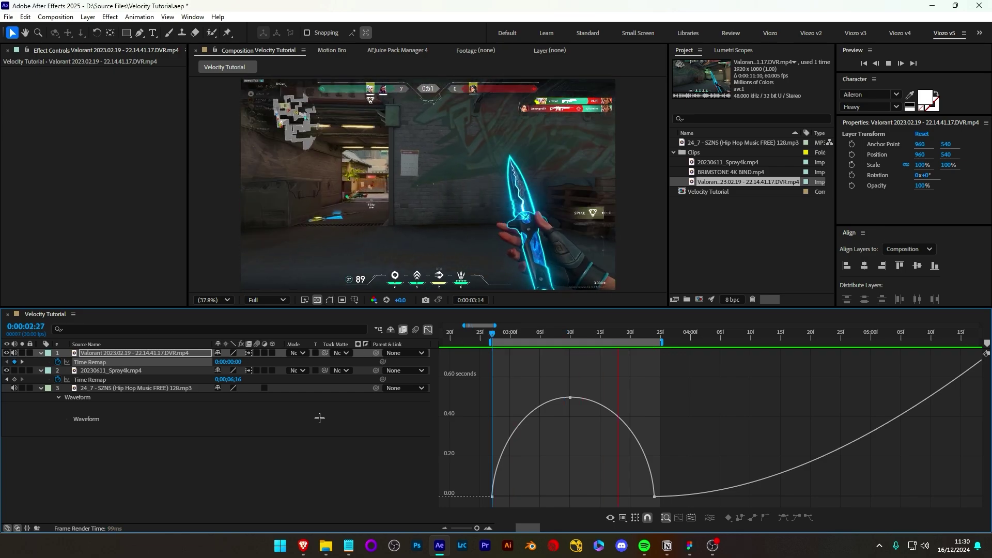
- Steepen the Valorant clip's Time Remap curve from 0:00:02:27 up to its 0:00:03:10 peak and preview the change
left_click(496, 449)
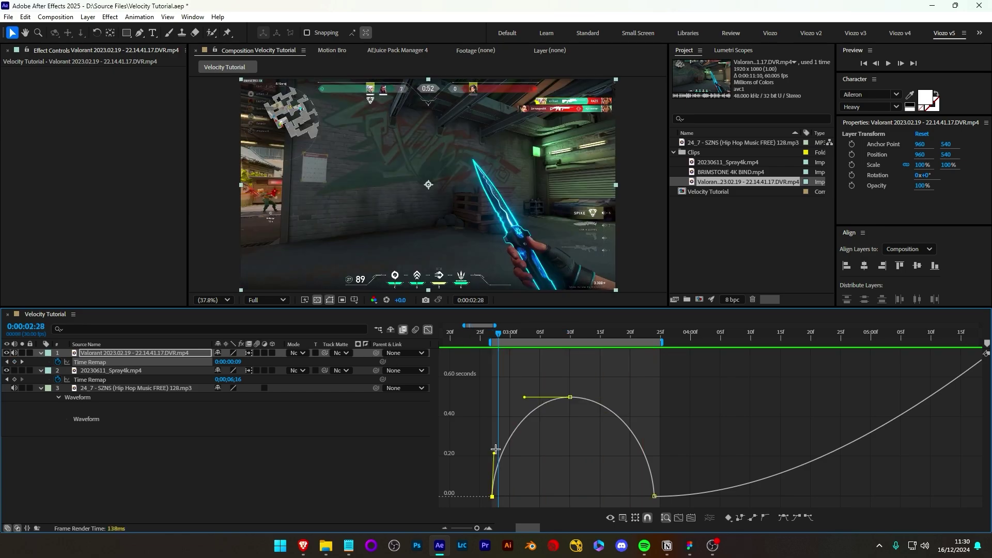
left_click_drag(495, 455, 449, 403)
left_click(570, 398)
mouse_move(613, 397)
left_mouse_down()
mouse_move(587, 397)
mouse_move(599, 395)
left_mouse_up()
left_click(627, 391)
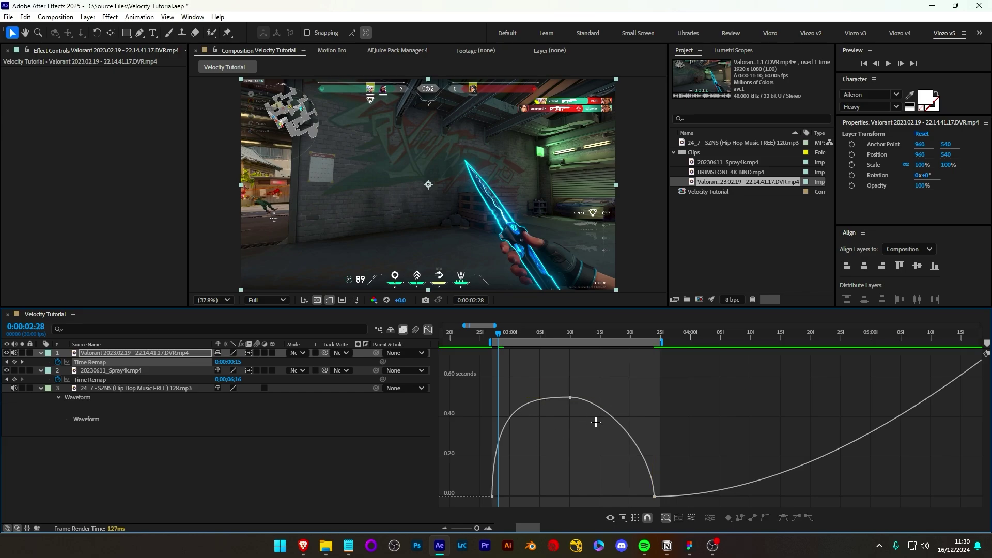
left_click_drag(499, 334, 656, 337)
key("space")
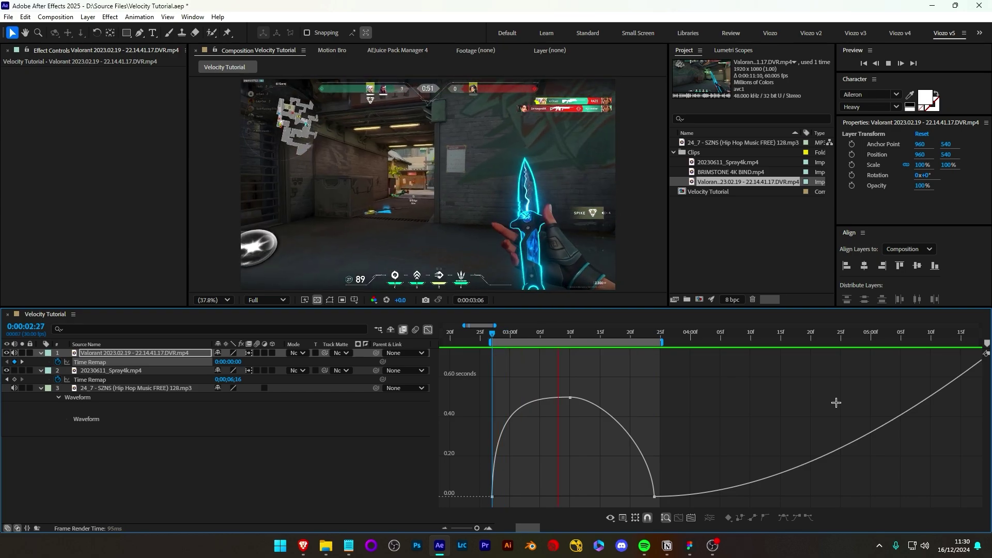
key("space")
- Play back the transition between the two clips from 0:00:02:08 and extend the work area's start to 0:00:00:00
key("shift+F3")
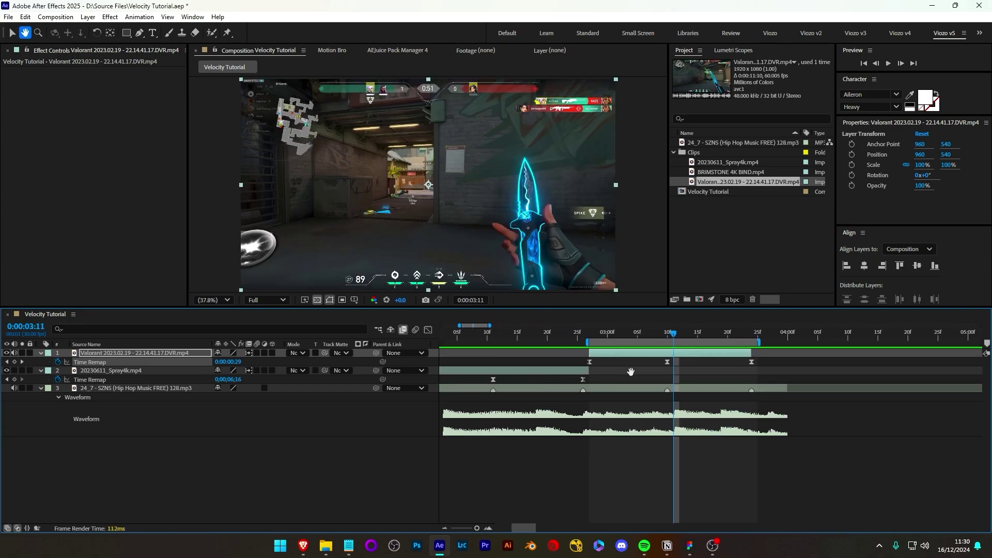
left_click_drag(631, 372, 689, 373)
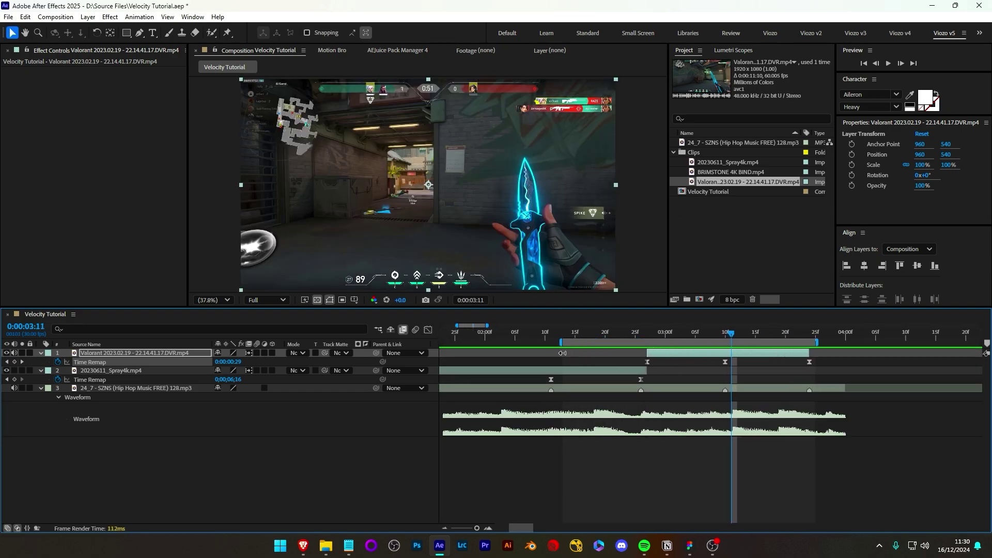
left_click_drag(551, 334, 534, 345)
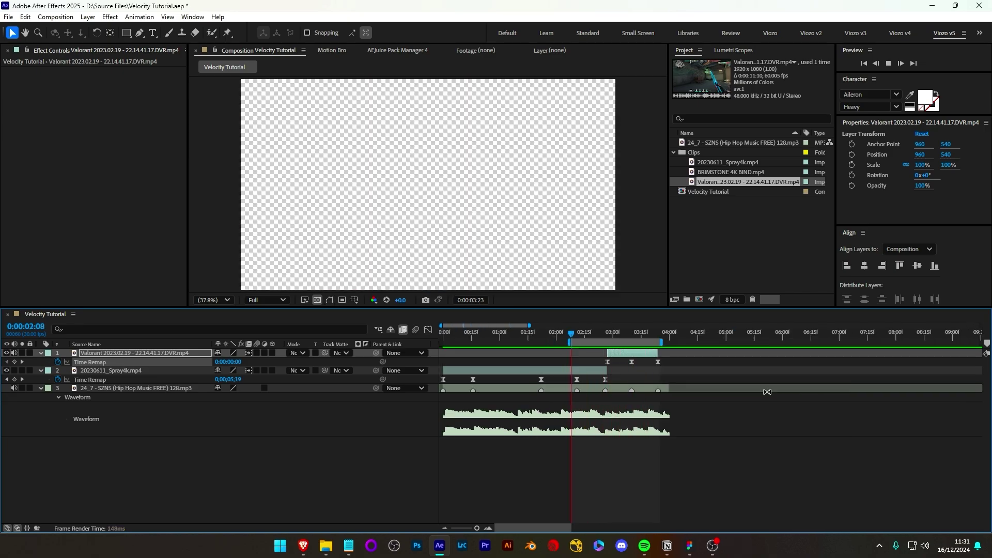
left_click(588, 334)
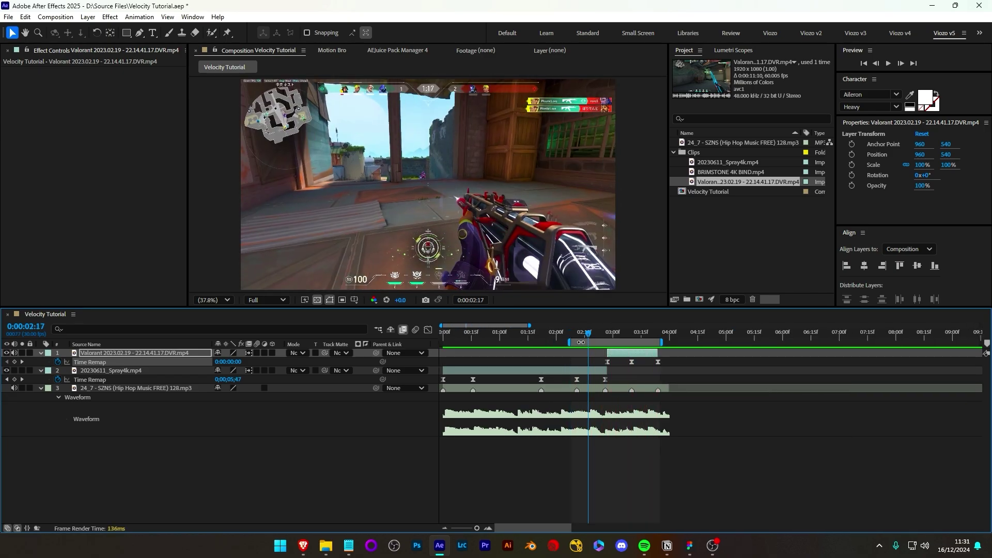
left_click_drag(572, 343, 441, 343)
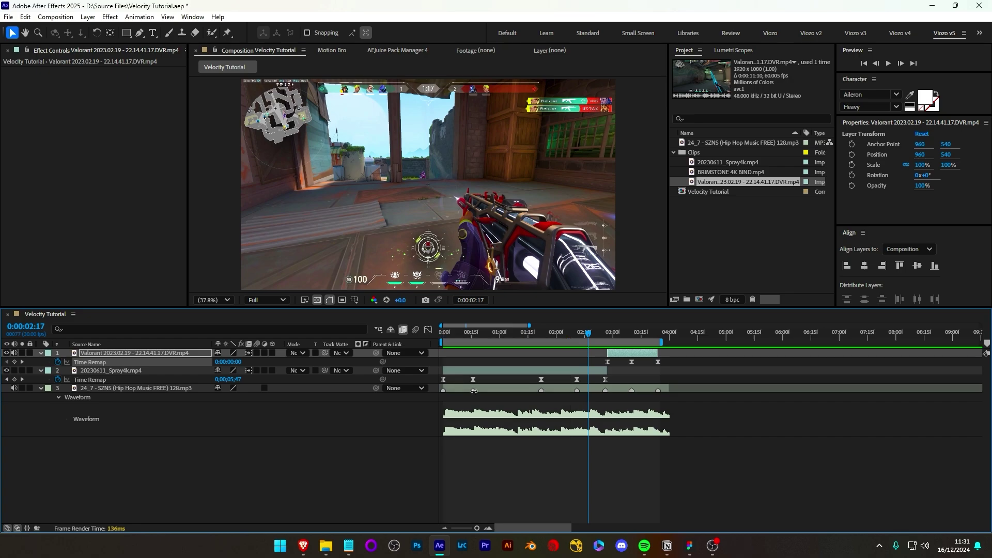
- Examine the Time Remap curves of the 20230611_Spray4k and Valorant layers in the value graph
left_click(473, 379)
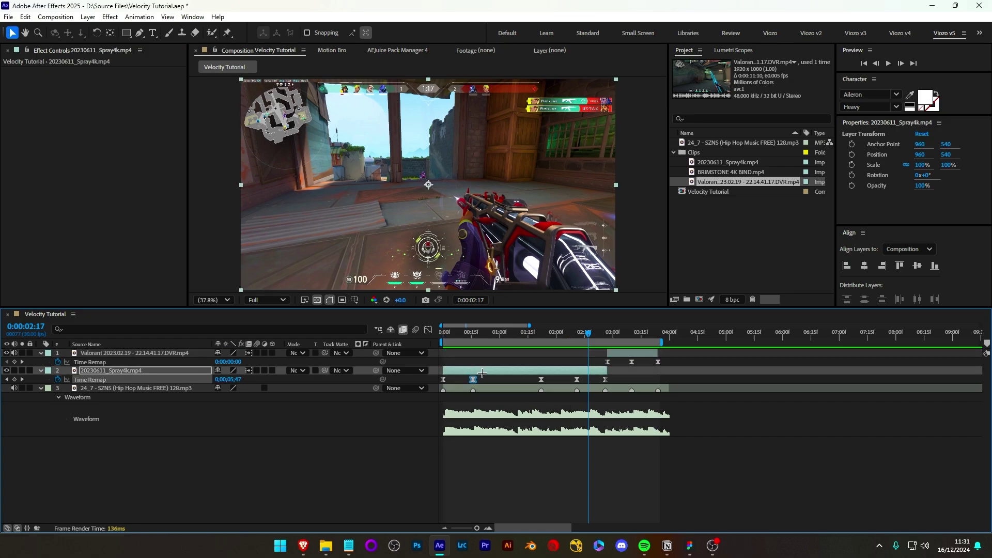
left_click_drag(633, 373, 380, 388)
left_click(523, 387)
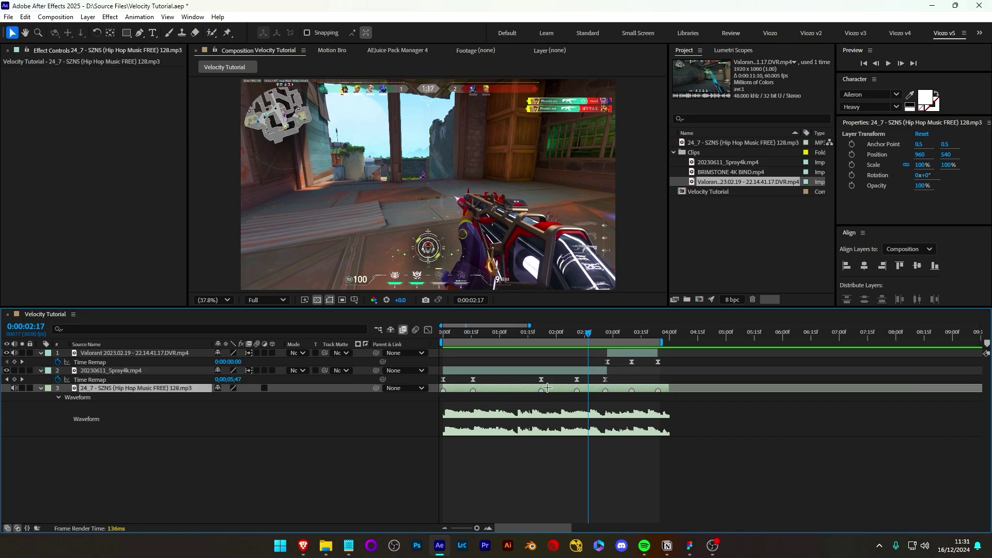
left_click(538, 369)
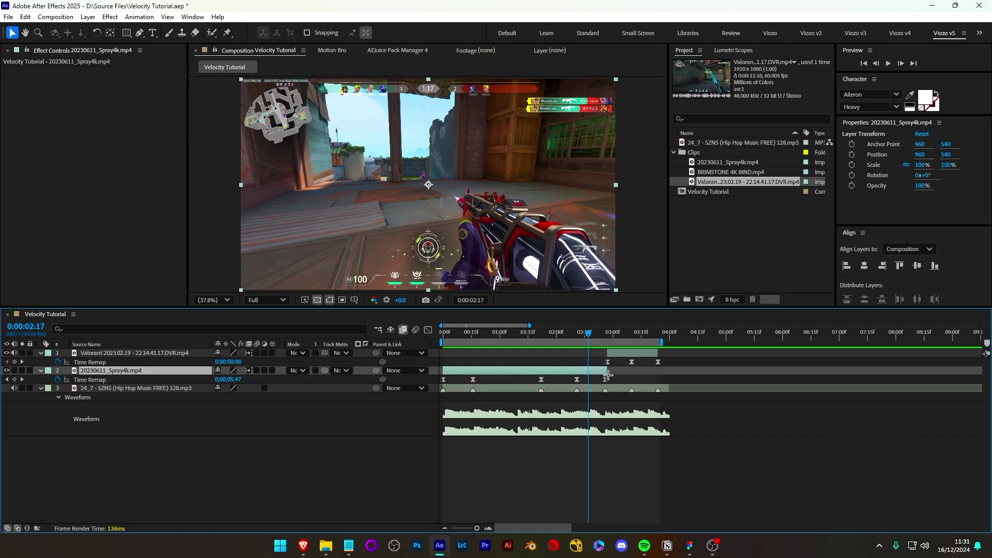
left_click_drag(619, 376, 408, 388)
left_click(428, 329)
left_click_drag(621, 432, 538, 377)
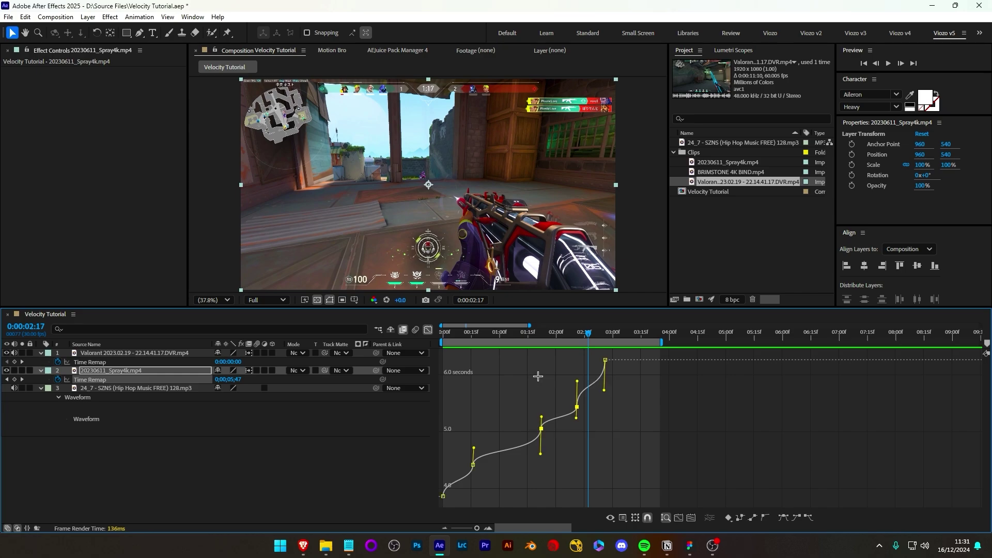
left_click(428, 329)
left_click_drag(665, 364, 491, 345)
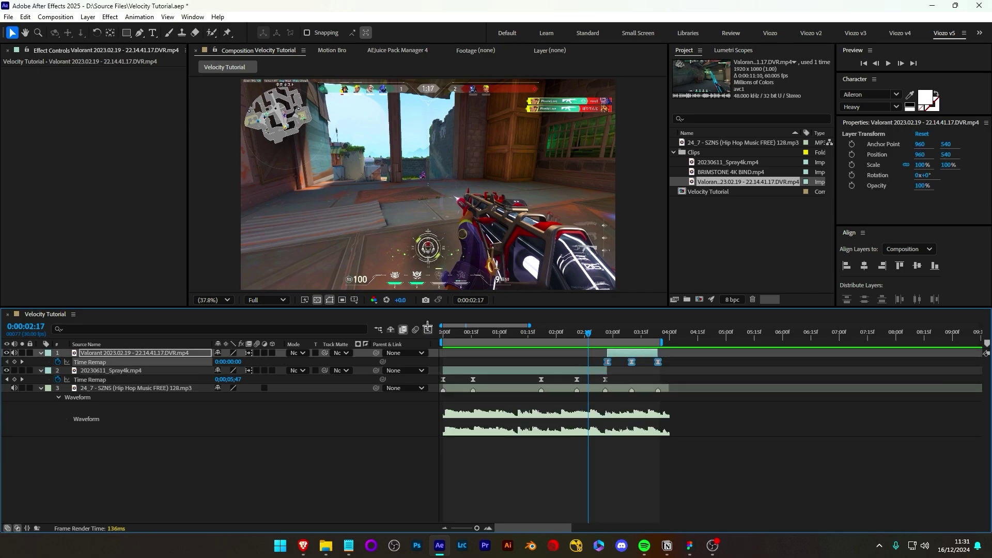
left_click(428, 330)
left_click(428, 330)
- Reshape the 20230611_Spray4k Time Remap curve at its 0:00:00:00 and 0:00:00:16 keyframes, checking the motion at 0:00:00:09
left_click(517, 370)
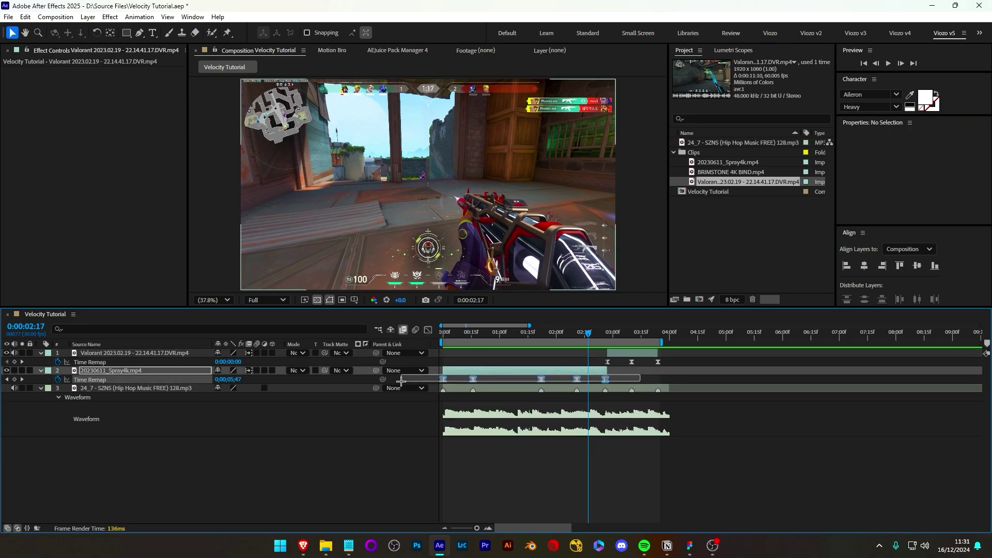
left_click(428, 330)
scroll(594, 426, "up", 2)
left_click_drag(518, 528, 508, 529)
left_click_drag(719, 497, 630, 422)
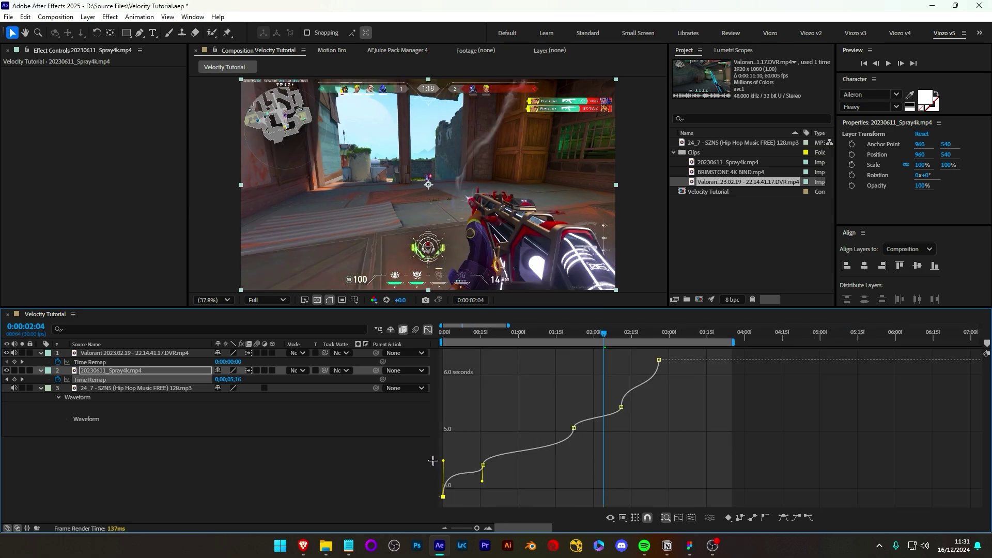
left_click_drag(433, 460, 433, 470)
left_click(483, 465)
left_click_drag(493, 479, 477, 447)
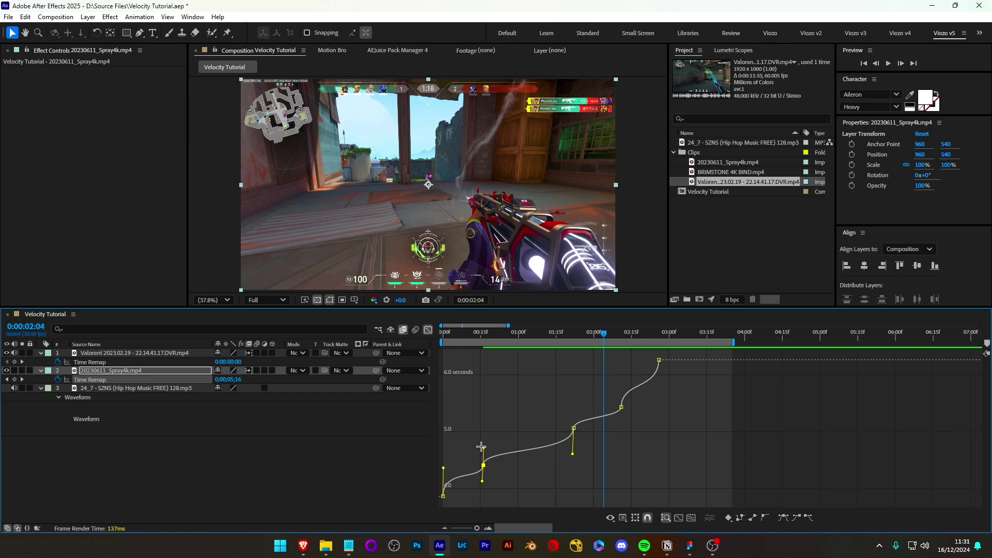
left_click_drag(519, 490, 488, 451)
left_click_drag(479, 336, 466, 337)
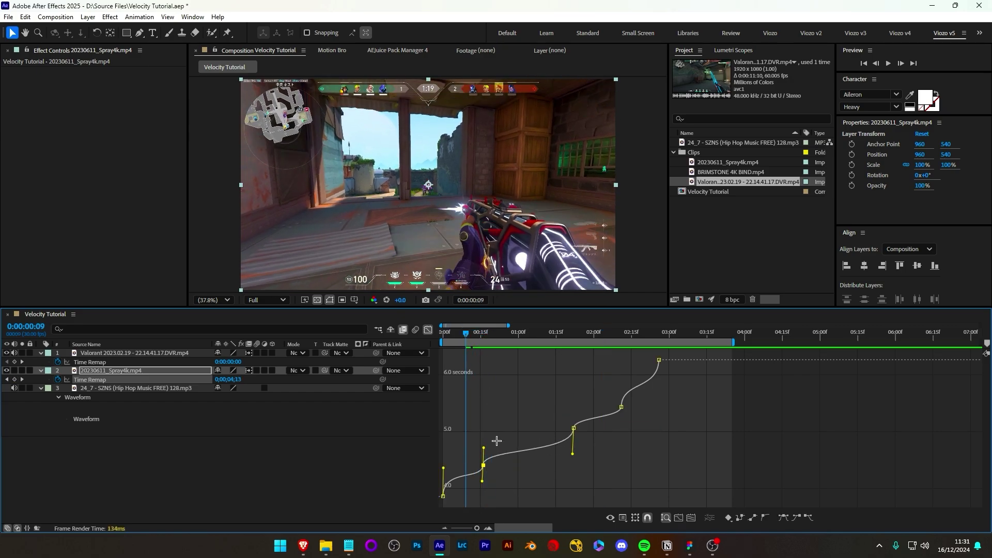
left_click_drag(484, 448, 493, 448)
left_click_drag(482, 482, 434, 463)
- Adjust the curve handles at the last three Time Remap keyframes of 20230611_Spray4k
left_click_drag(712, 402, 659, 359)
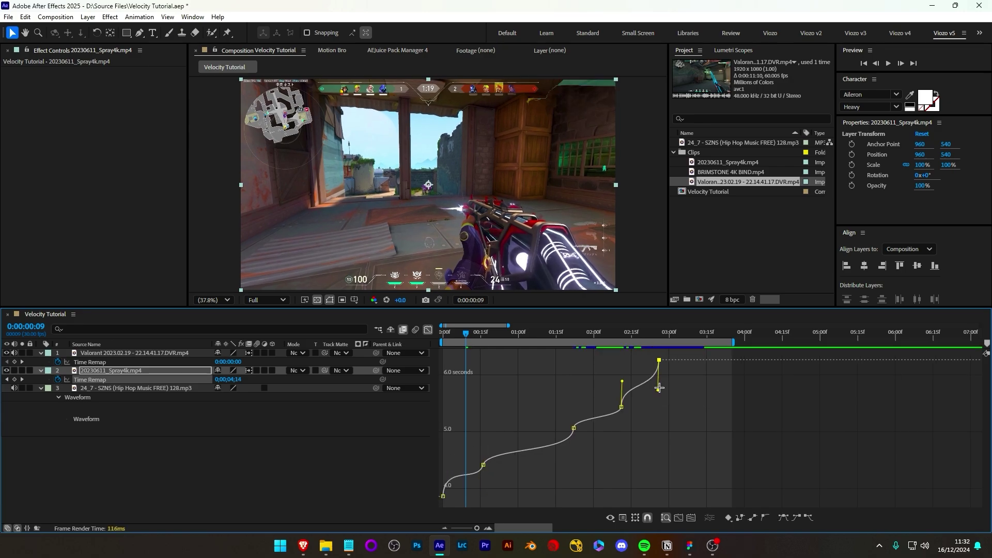
left_click(621, 408)
left_click_drag(621, 416, 615, 421)
left_click(574, 428)
left_click_drag(573, 450, 566, 418)
left_click(483, 465)
- Leave the value graph and play back the full two-clip edit from the start
key("shift+F3")
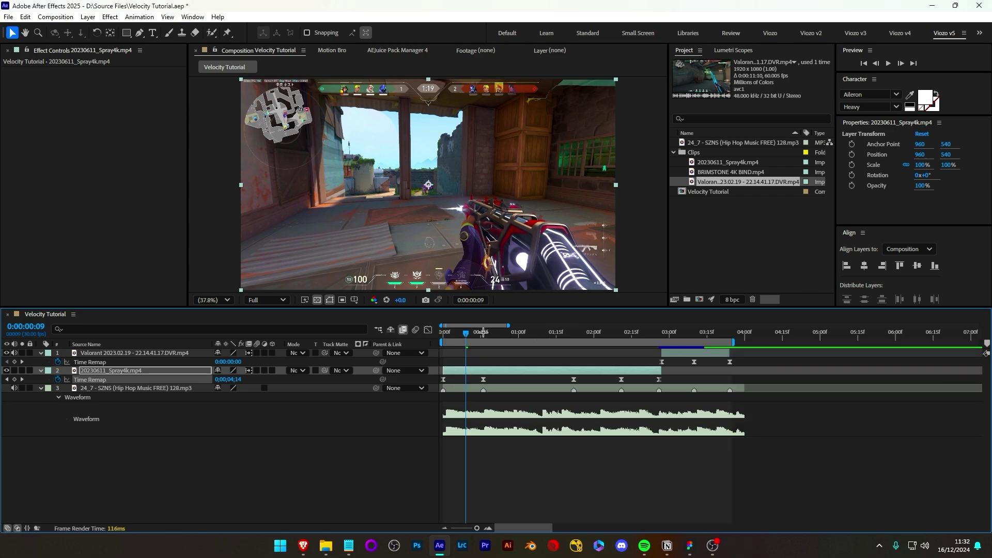
key("space")
left_click(742, 461)
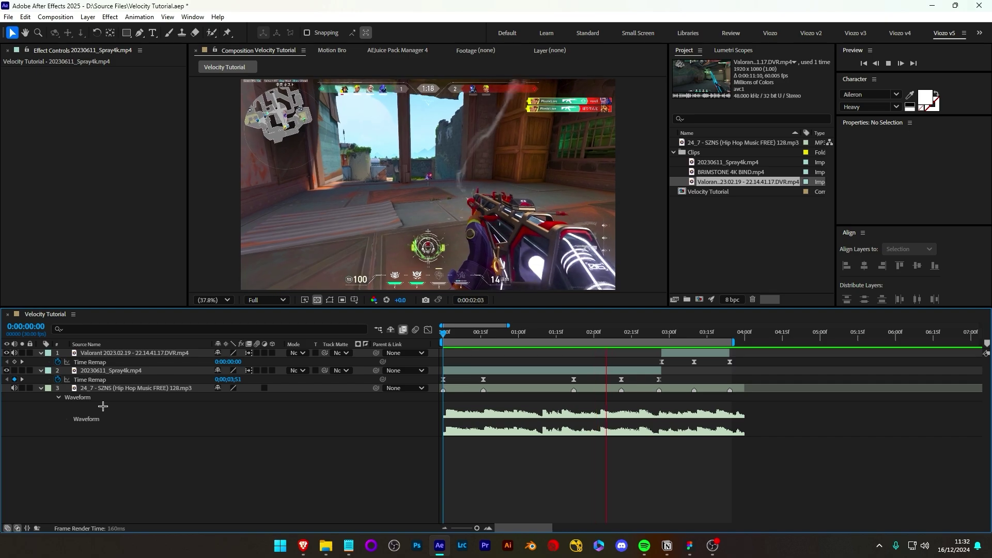
key("space")
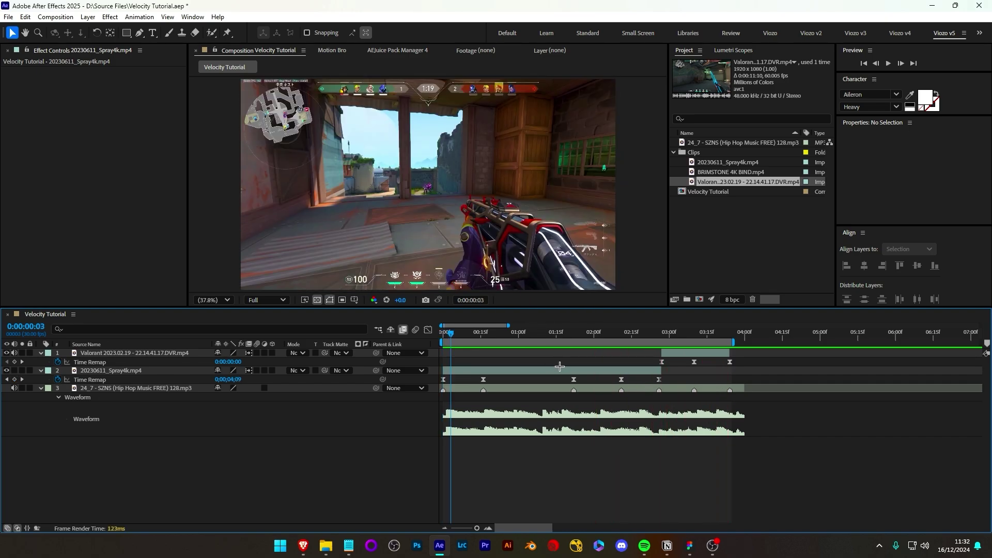
- Compress all Spray4k Time Remap keyframes proportionally so the last one lands on the third beat marker
left_click(560, 368)
left_click_drag(678, 376, 463, 386)
left_click_drag(682, 377, 408, 392)
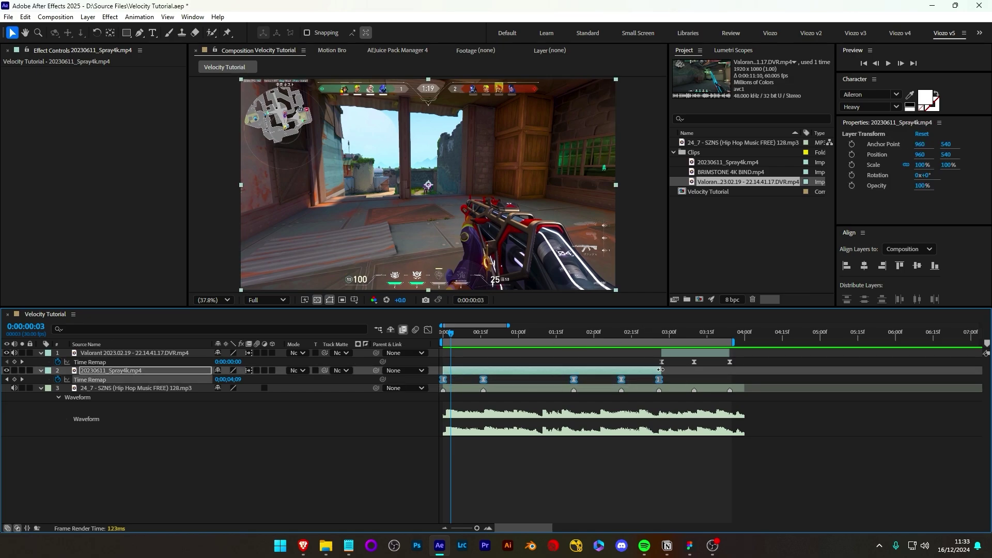
left_click_drag(659, 380, 574, 387)
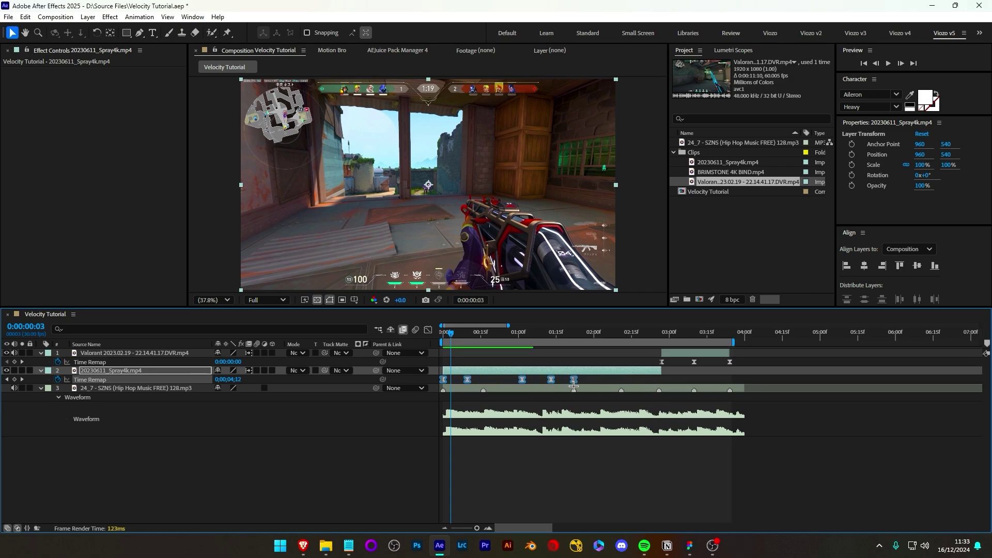
left_click(541, 389)
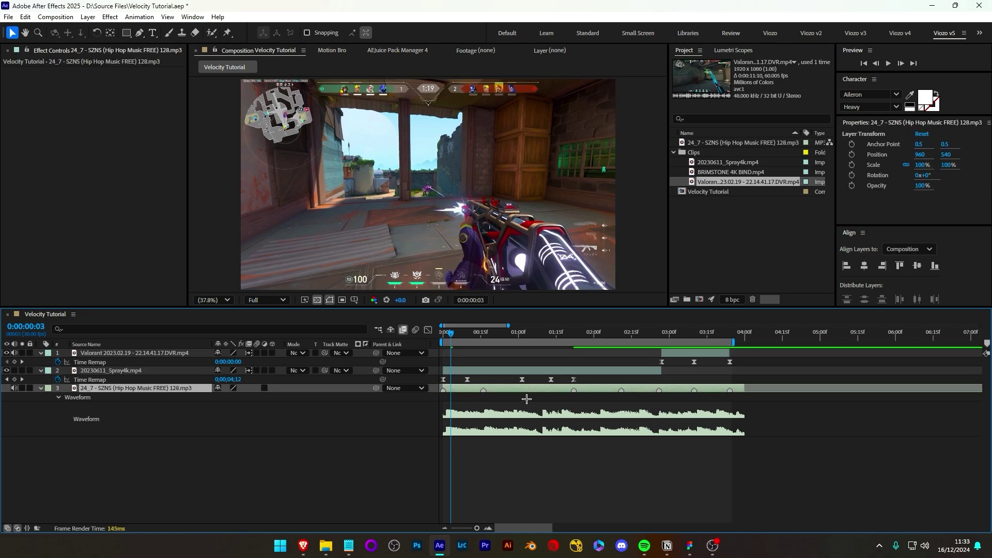
- Place the second Spray4k keyframe on the second beat marker, spread the following two evenly, and play back the result
left_click_drag(551, 379, 483, 379)
left_click(518, 380)
key("space")
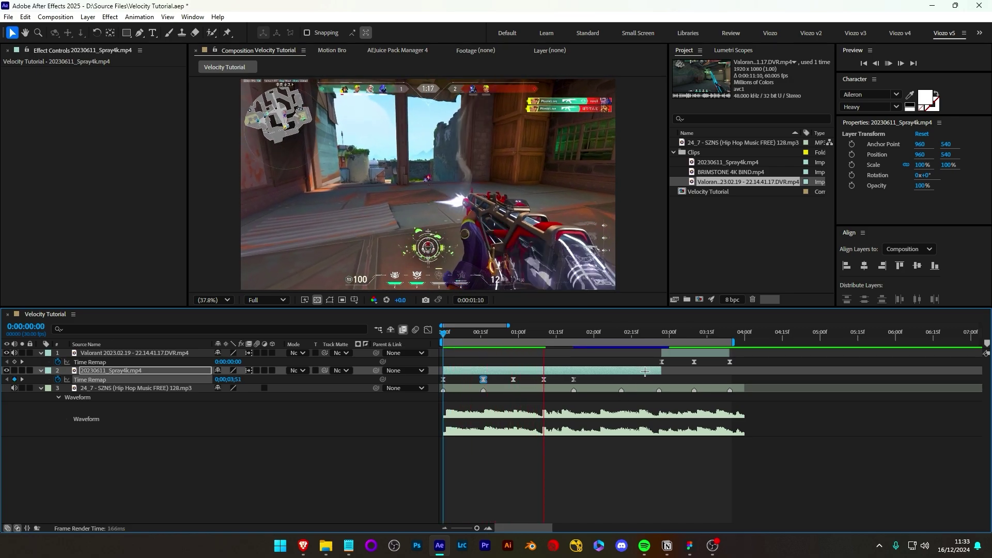
key("space")
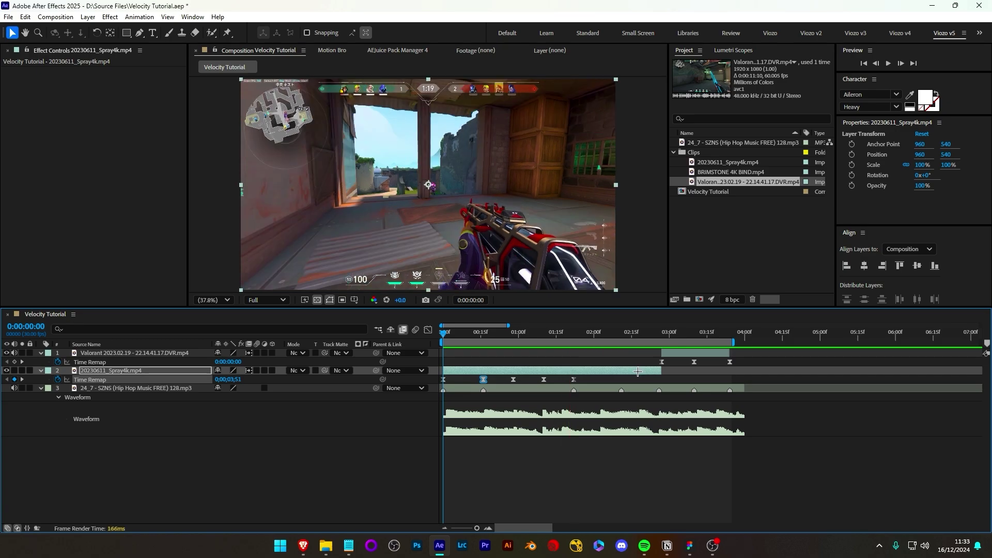
- Shorten the handles between the first two Spray4k Time Remap keyframes in the value graph to smooth the opening curve
left_click(428, 330)
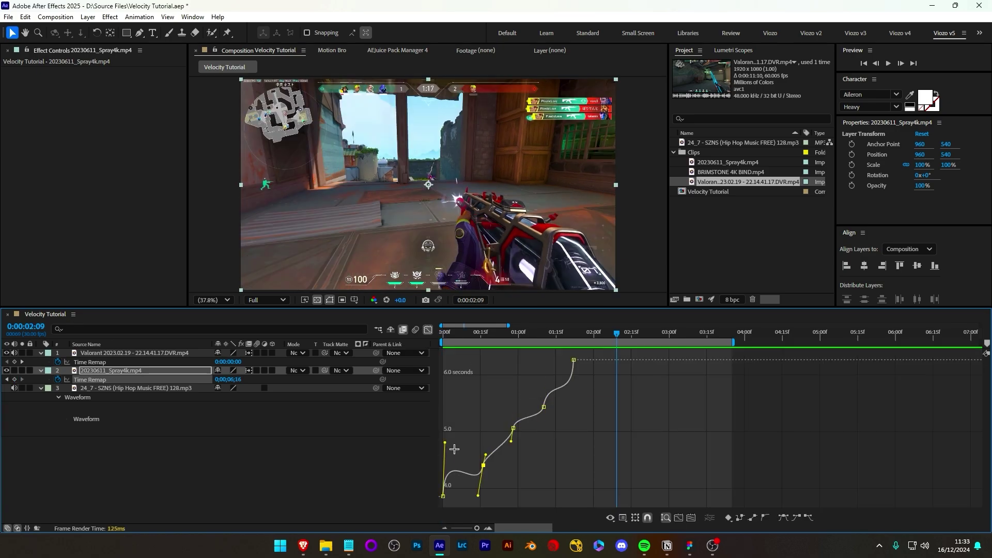
left_click_drag(478, 495, 482, 477)
left_click_drag(445, 442, 445, 472)
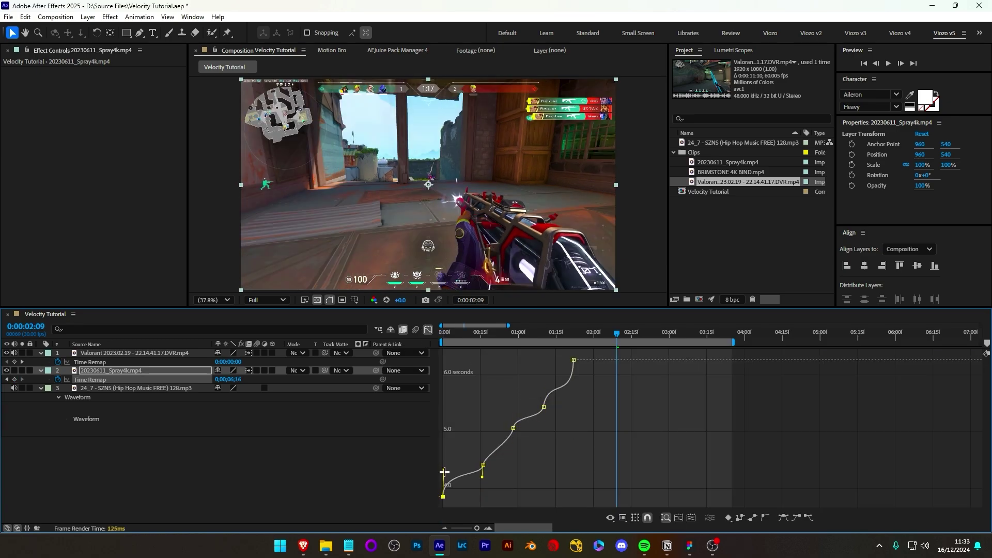
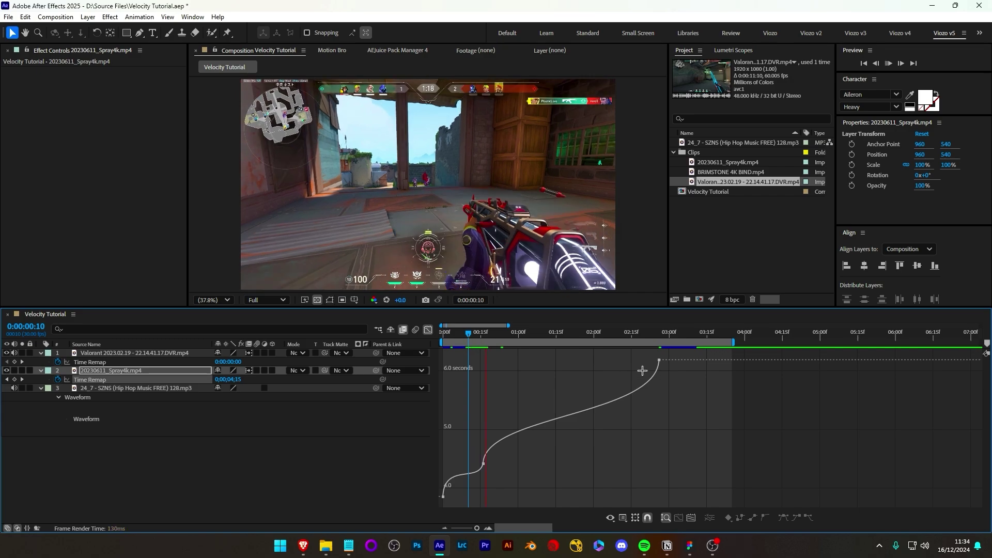
- Move the Spray4k layer's last Time Remap keyframe to 0:00:02:11, and split the layer at 0:00:00:16 and 0:00:02:11
key("shift+F3")
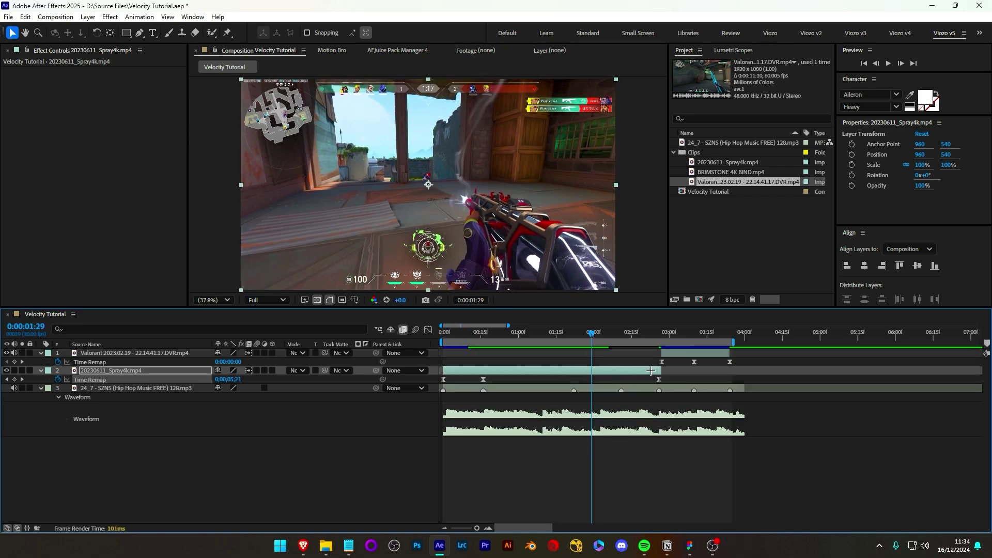
left_click(484, 337)
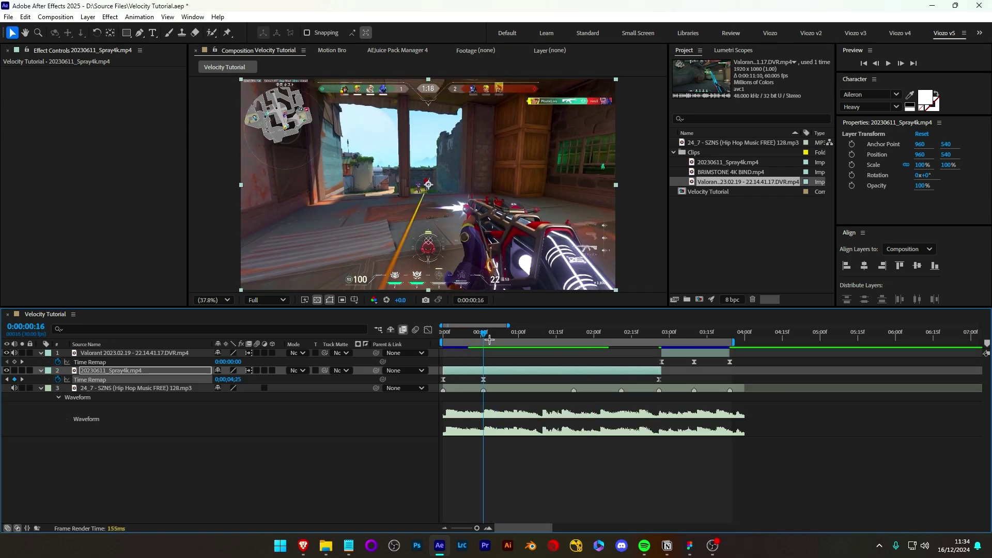
left_click(495, 372)
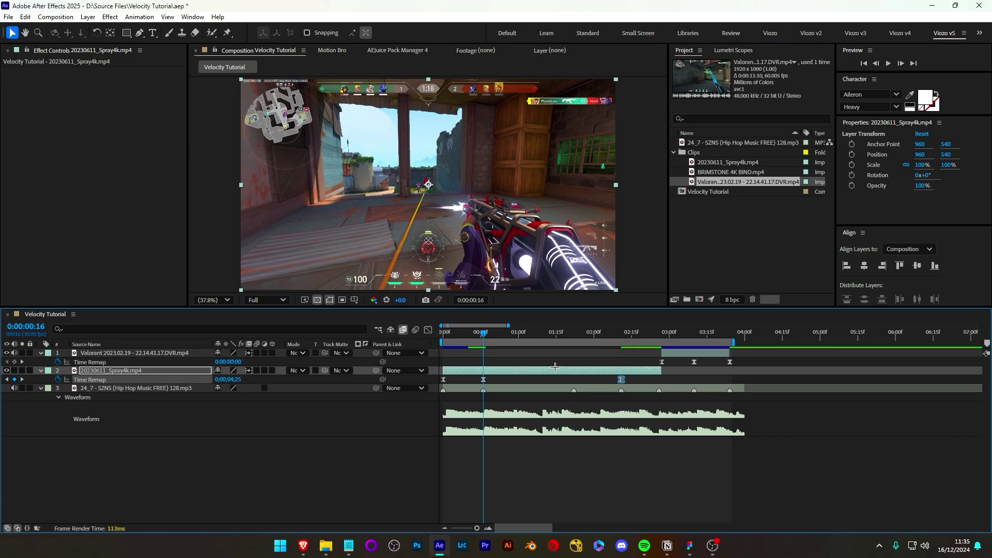
key("ctrl+shift+d")
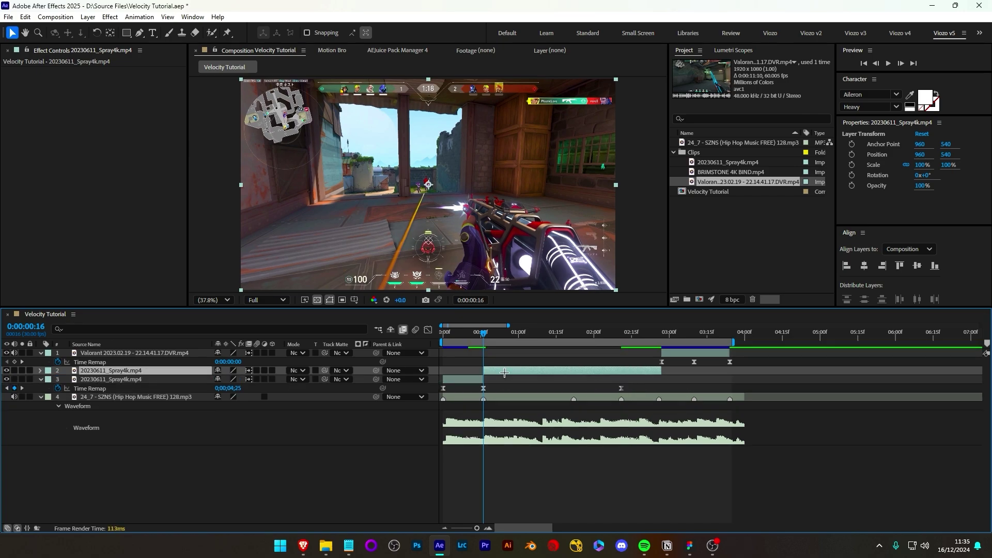
left_click(621, 332)
key("ctrl+shift+d")
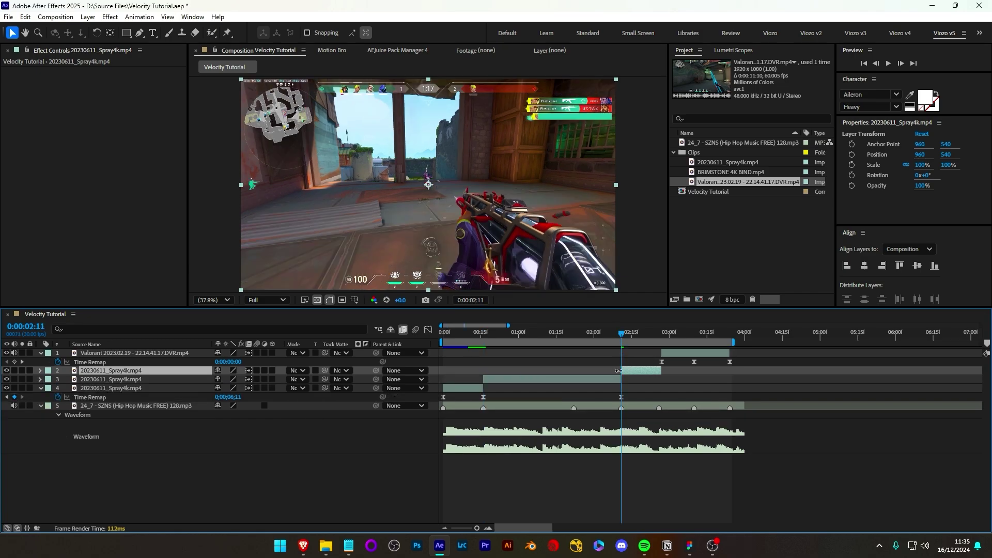
left_click(555, 381)
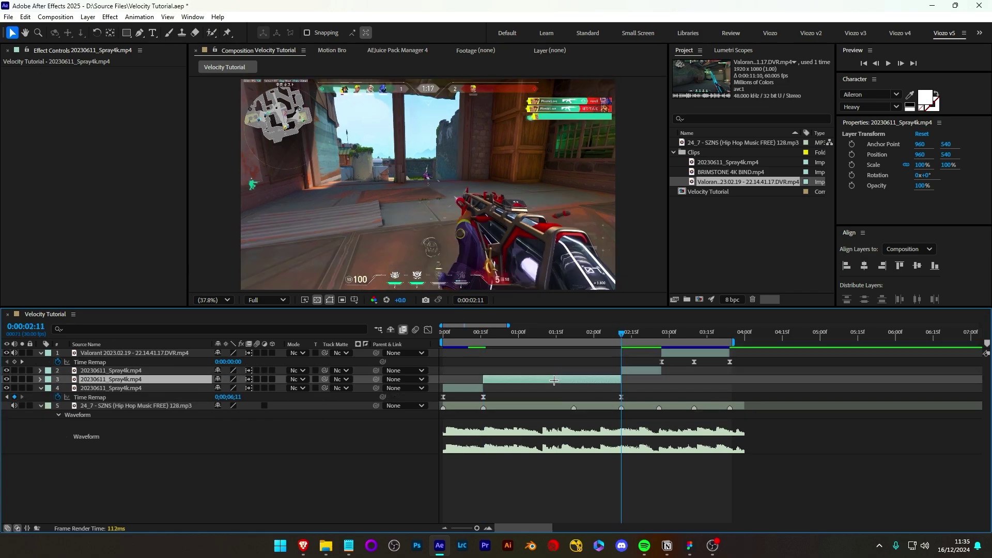
- Delete the middle Spray4k segment, move the last one to span the second and third beat markers, and play back the cut
key("Delete")
left_click_drag(635, 371, 560, 374)
key("u")
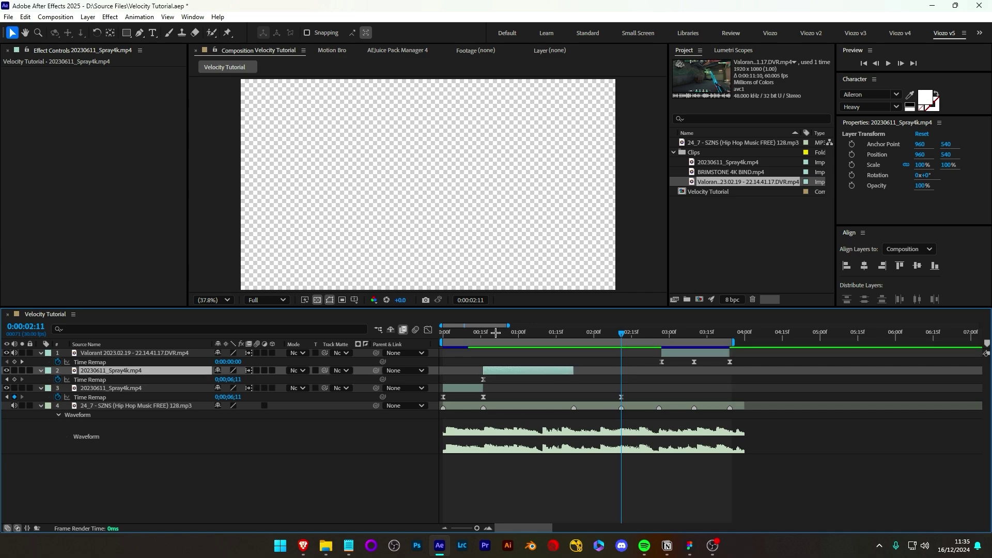
key("space")
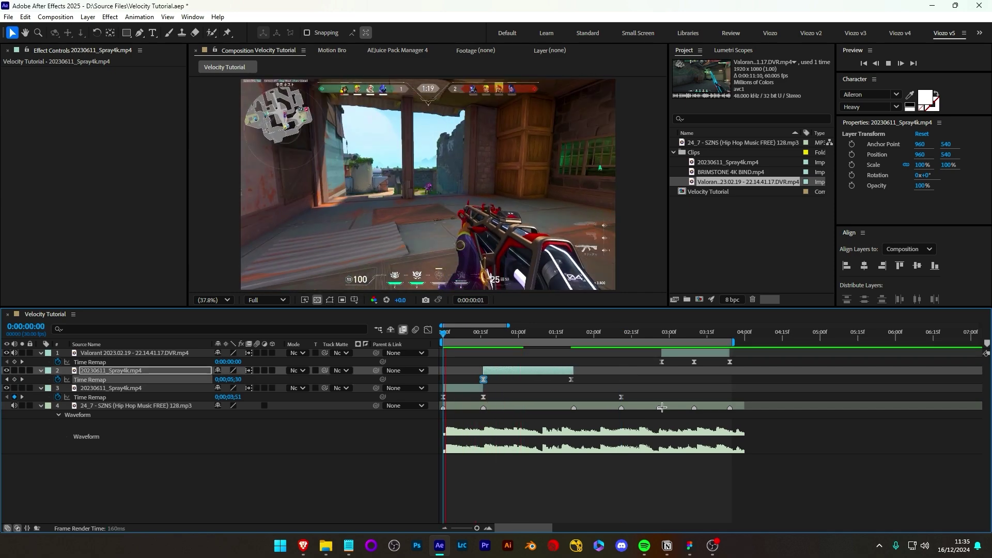
key("space")
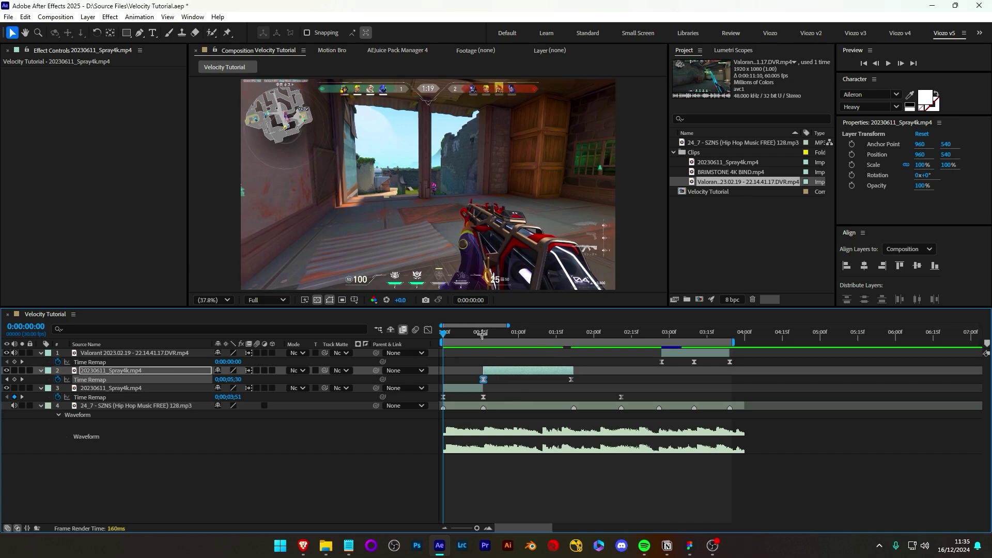
left_click_drag(476, 334, 486, 340)
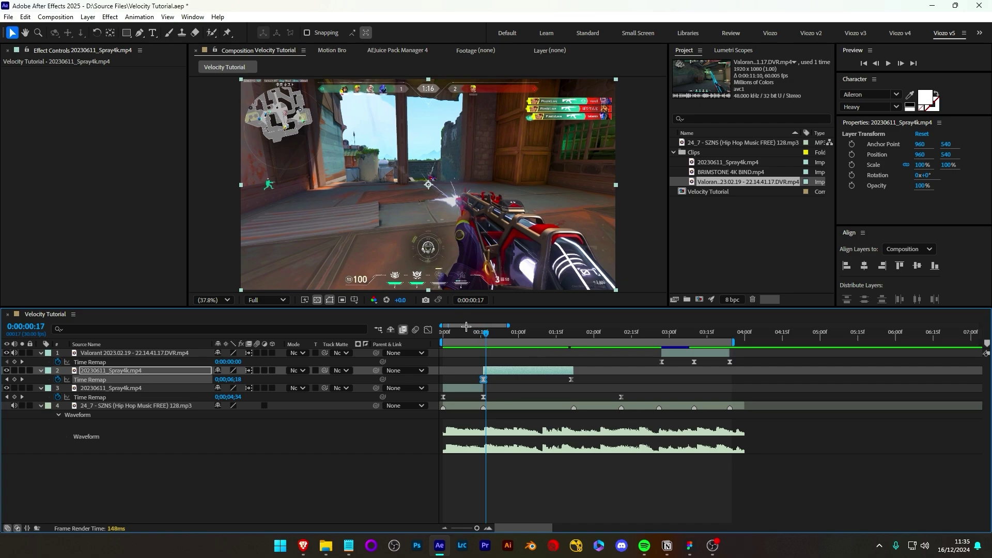
left_click(571, 331)
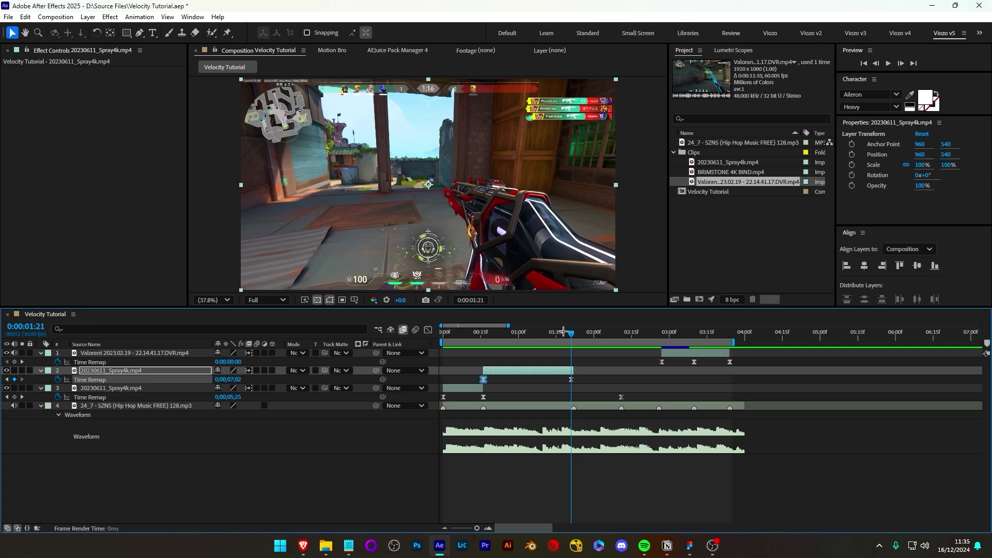
left_click(724, 386)
key("space")
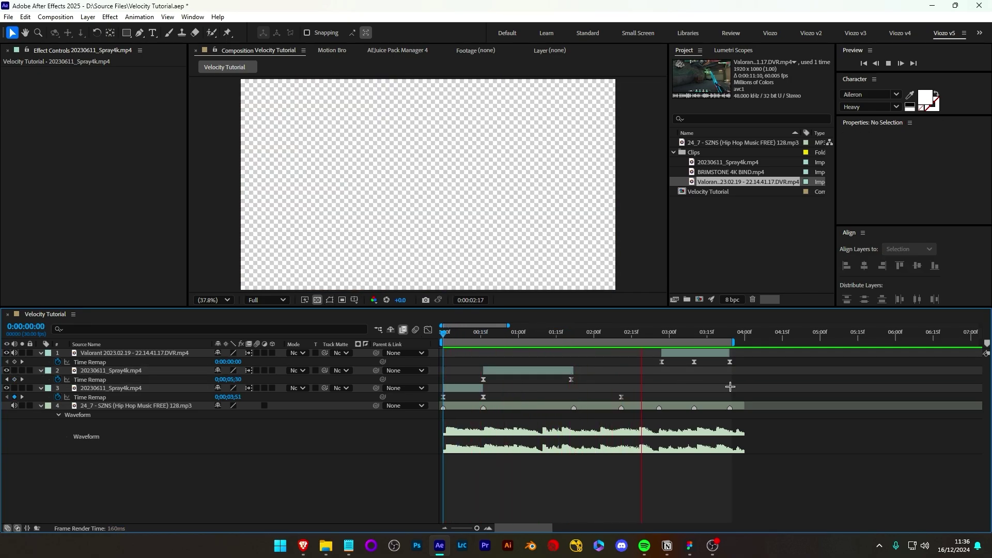
- Place the Pearl_Cinematic clip with Time Remap in the gap before the Valorant clip, fitting its trim and both keyframes to the gap
left_click_drag(595, 334, 612, 333)
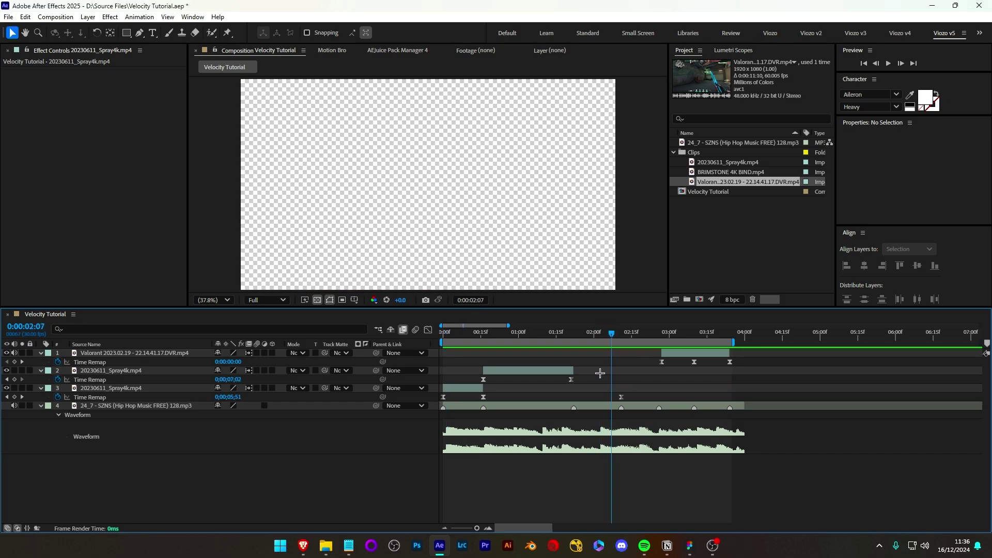
left_click_drag(600, 374, 572, 373)
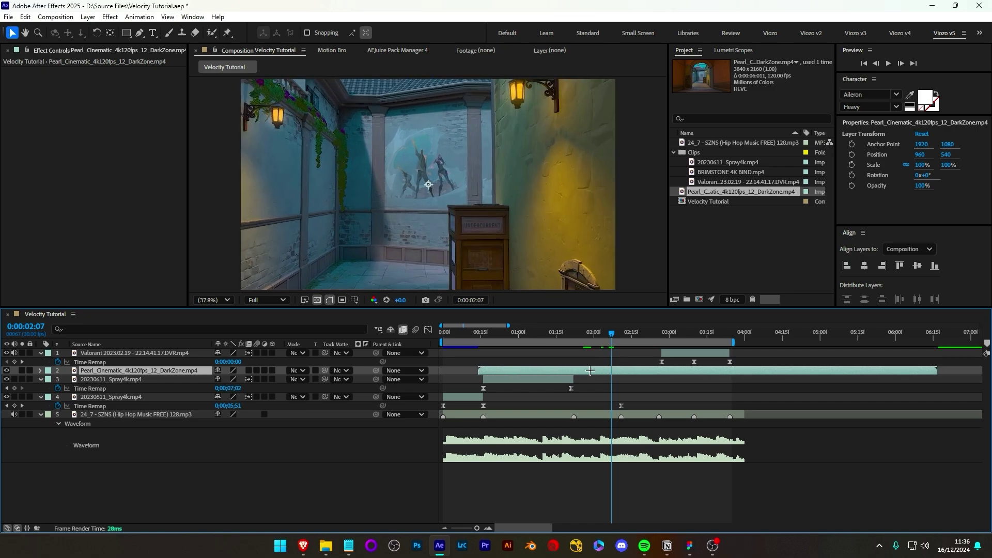
key("ctrl+alt+t")
left_click_drag(478, 371, 563, 372)
left_click_drag(938, 371, 662, 371)
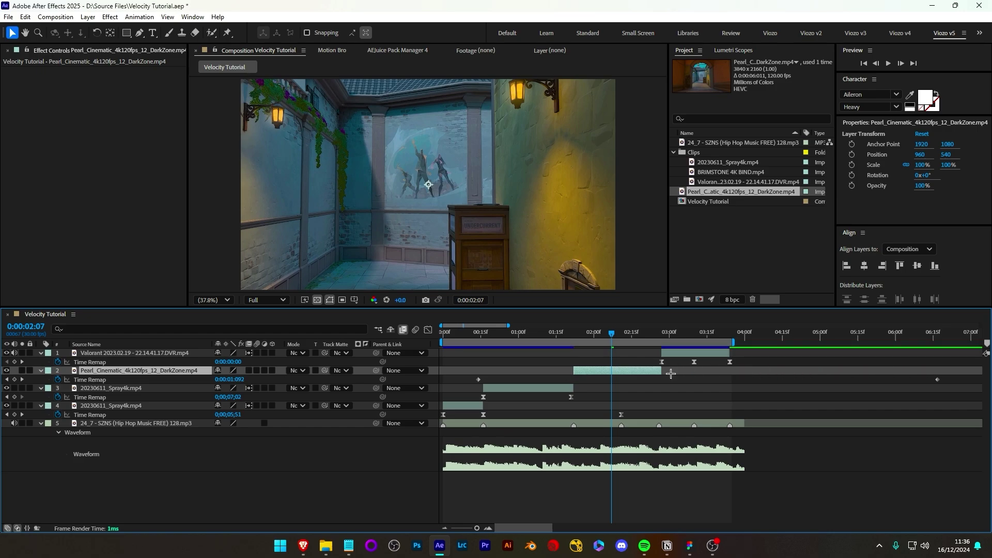
left_click_drag(937, 380, 662, 380)
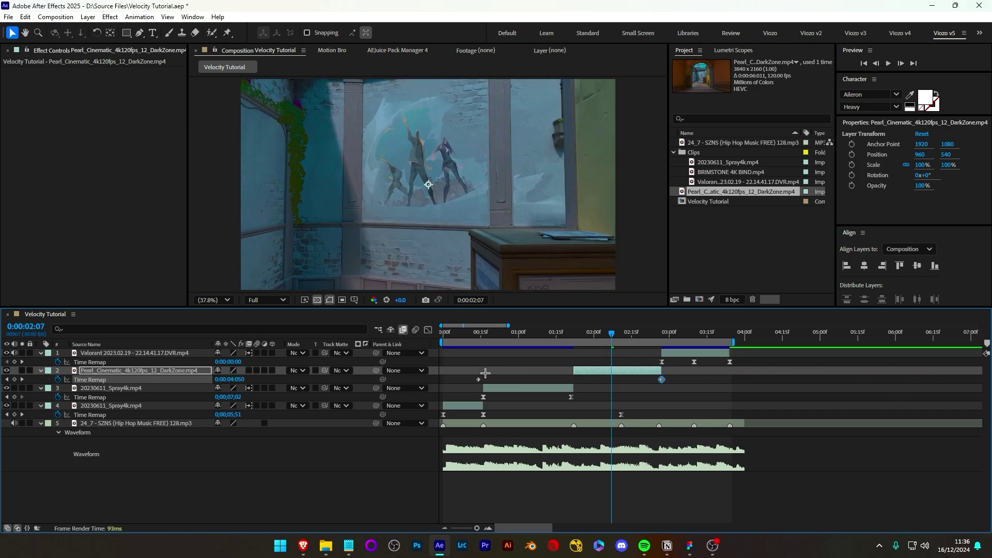
left_click_drag(479, 380, 574, 379)
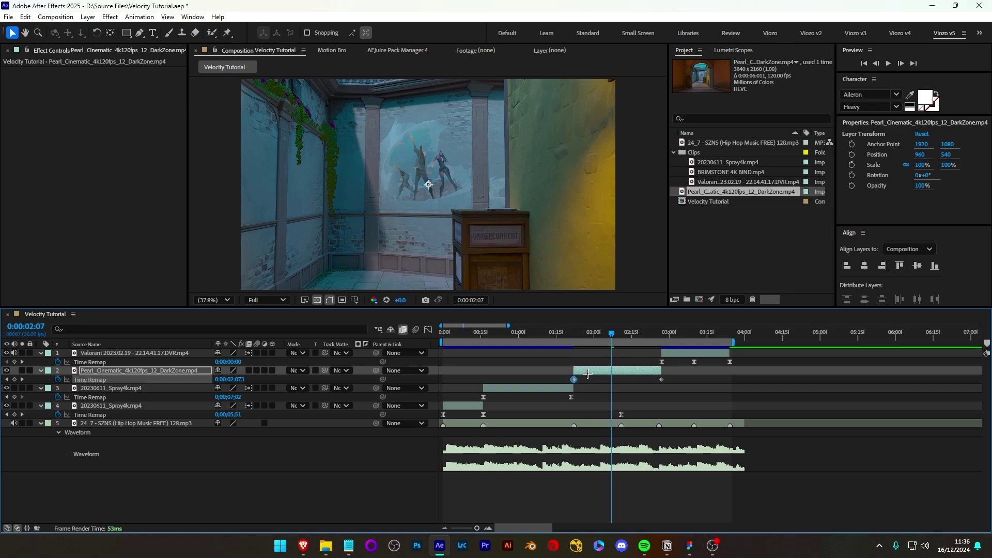
- Apply Easy Ease to the Pearl clip's Time Remap keyframes, pull both curve handles vertical in the value graph, and play back
key("F9")
key("shift+F3")
left_click_drag(632, 360, 660, 467)
left_click_drag(603, 496, 487, 395)
key("space")
left_click(429, 329)
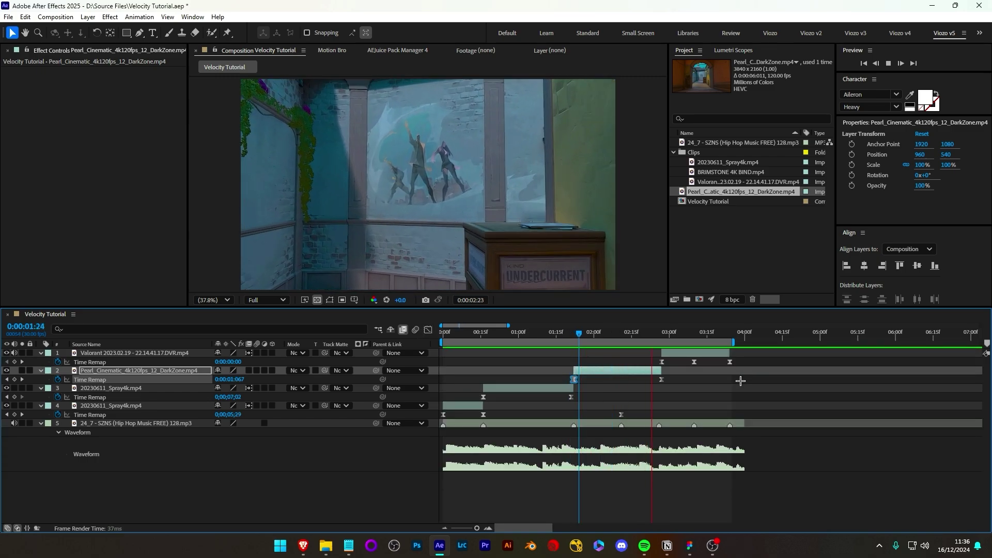
key("space")
- Add an eased middle Time Remap keyframe to the Pearl clip at 0:00:02:11, adjust its value-graph handles, and play back
left_click(621, 333)
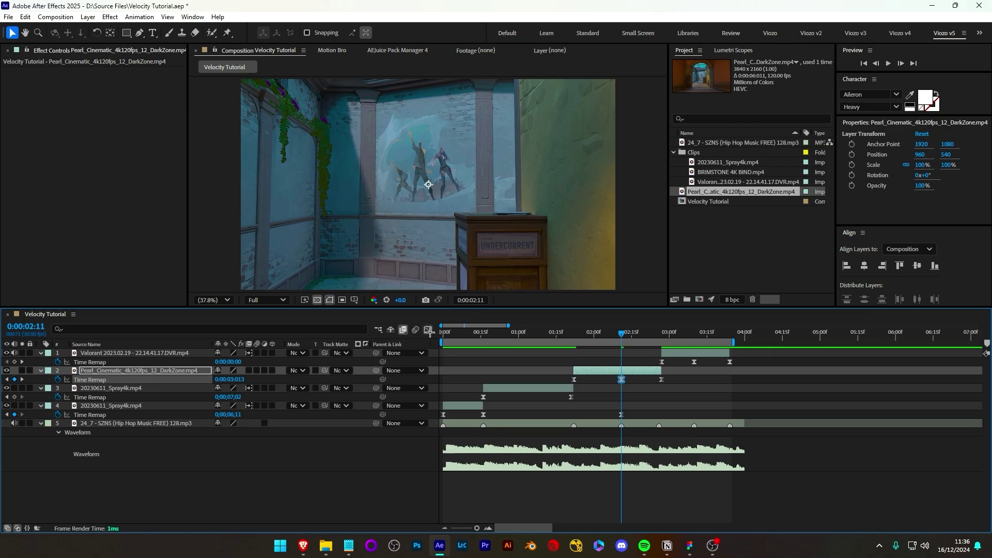
key("shift+F3")
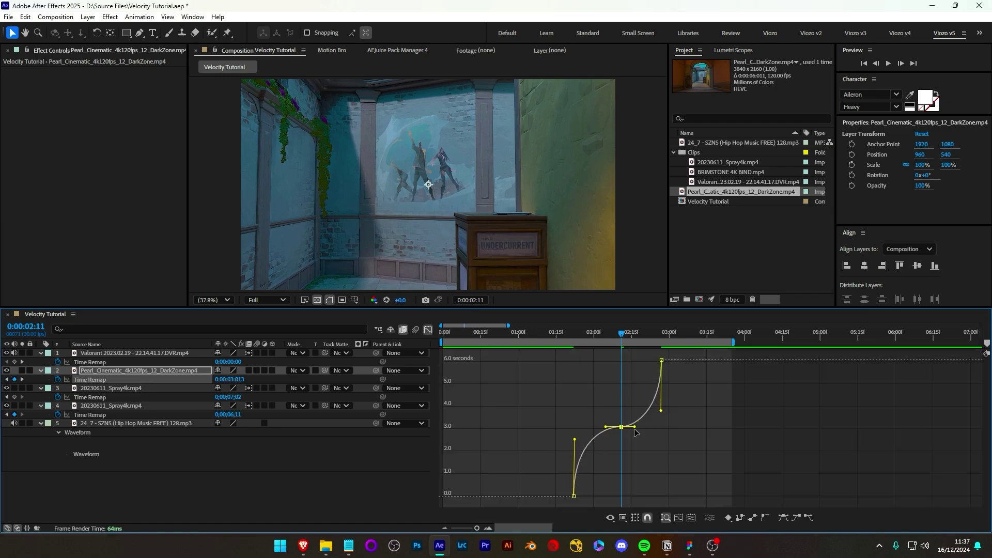
left_click_drag(599, 434, 646, 450)
key("space")
key("shift+F3")
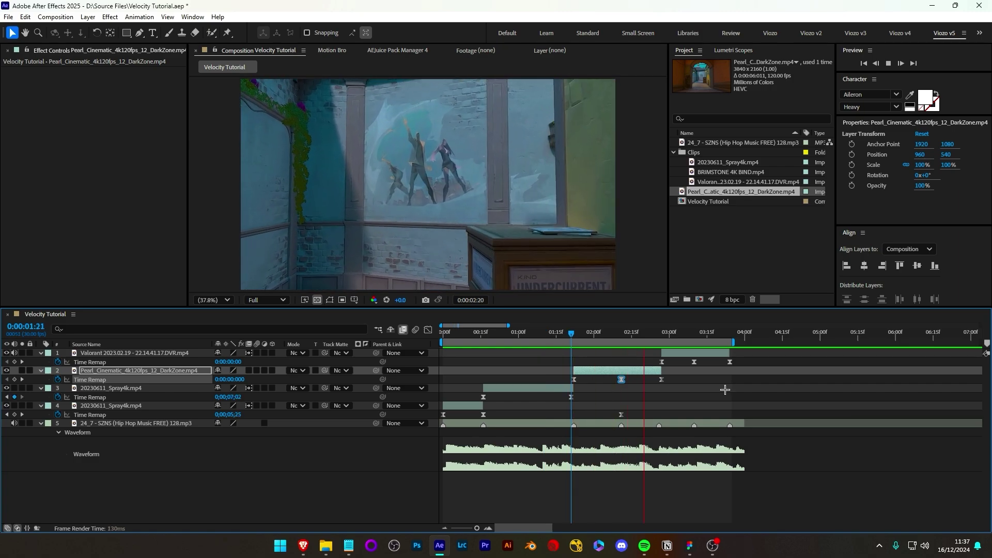
key("space")
- Move the Pearl clip's middle Time Remap keyframe slightly earlier and play back the whole edit from the start
left_click_drag(619, 382, 612, 381)
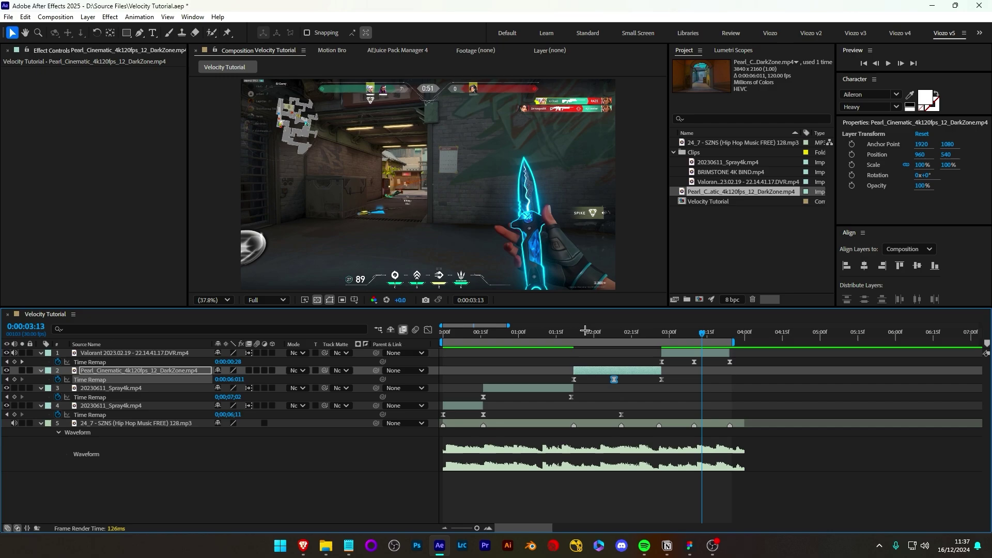
key("space")
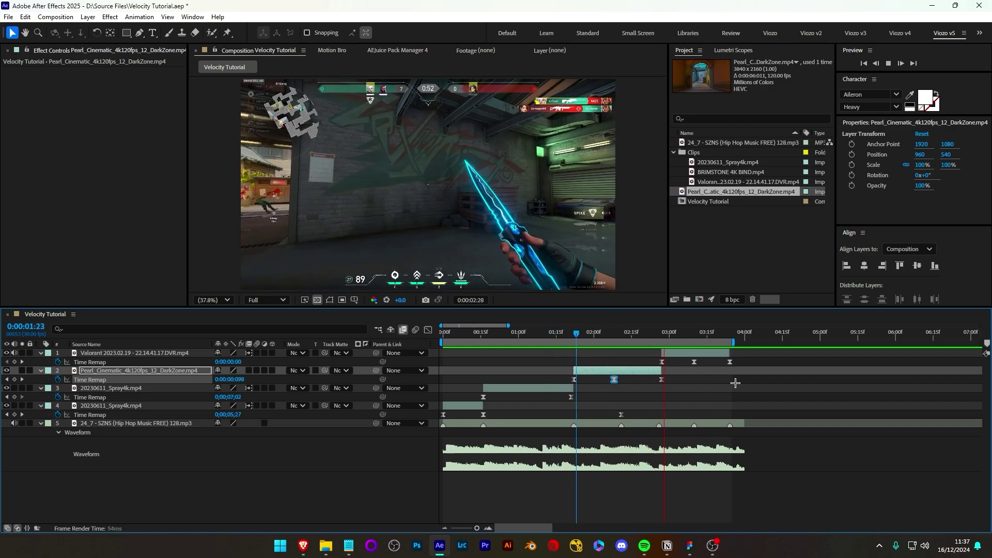
key("space")
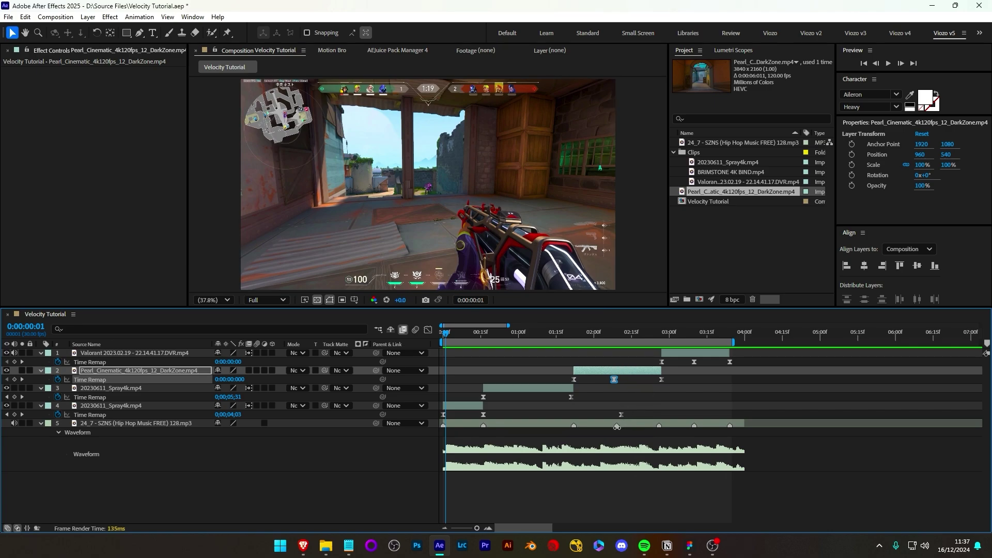
left_click_drag(611, 332, 416, 361)
left_click(710, 396)
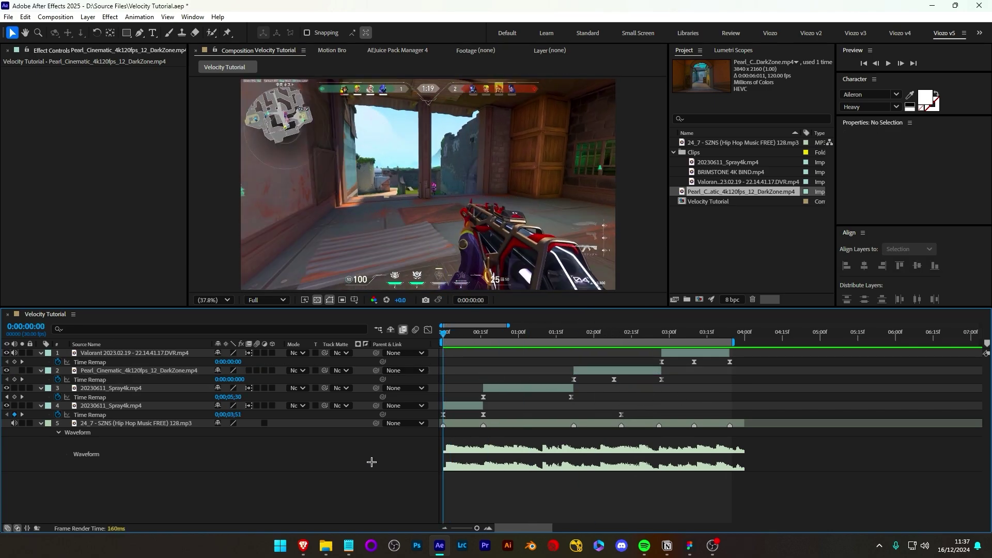
key("space")
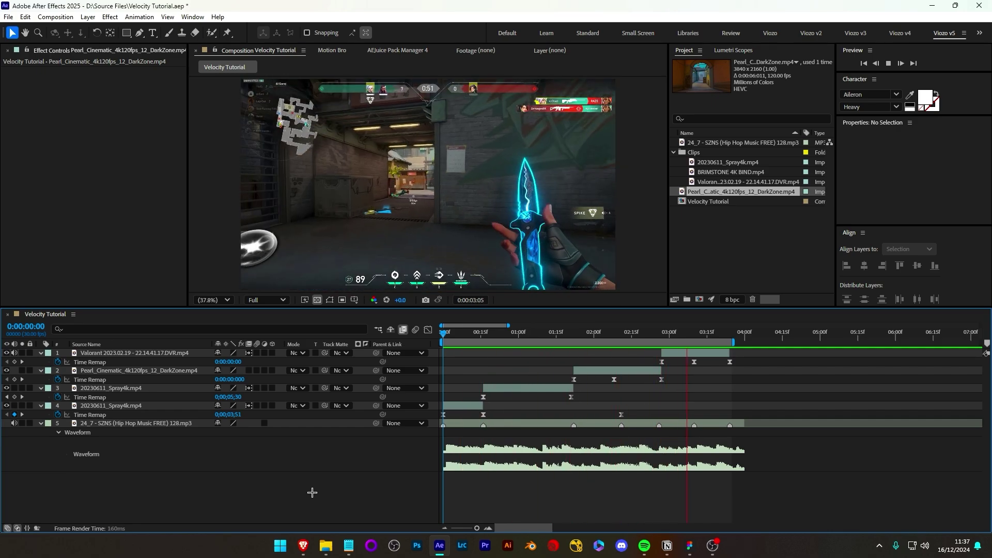
key("space")
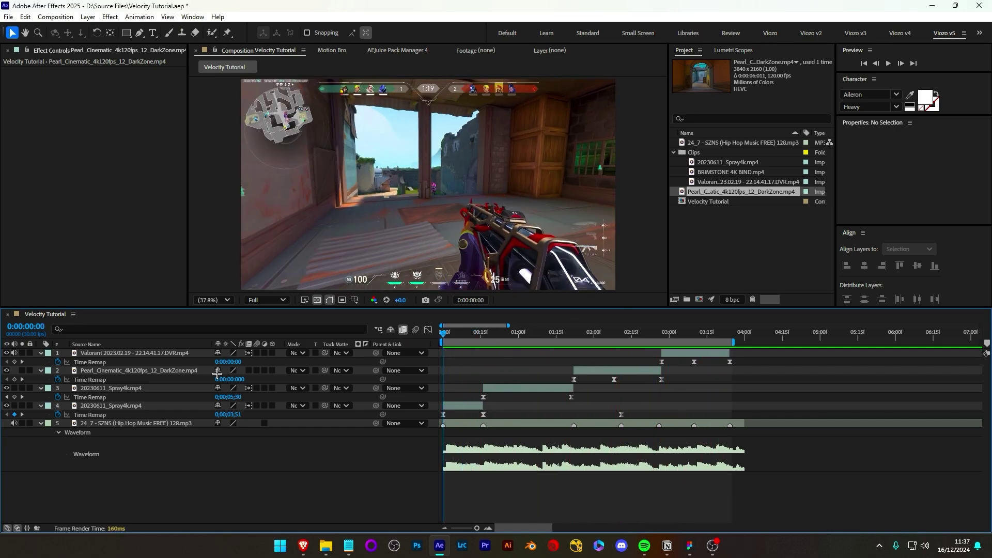
- Enable frame blending on the Pearl clip and collapse the expanded properties of every layer
left_click(41, 353)
left_click(41, 362)
left_click(41, 370)
left_click(41, 379)
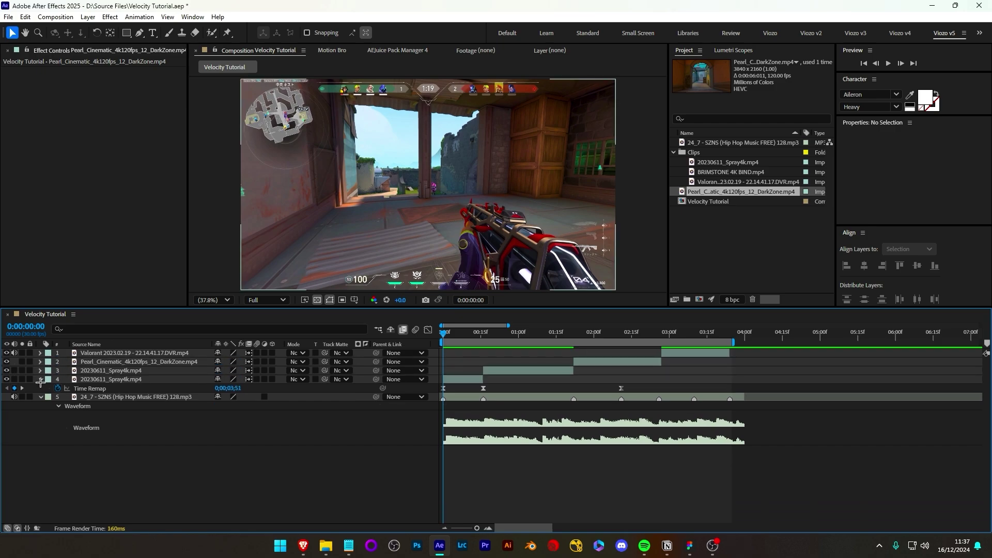
left_click(41, 388)
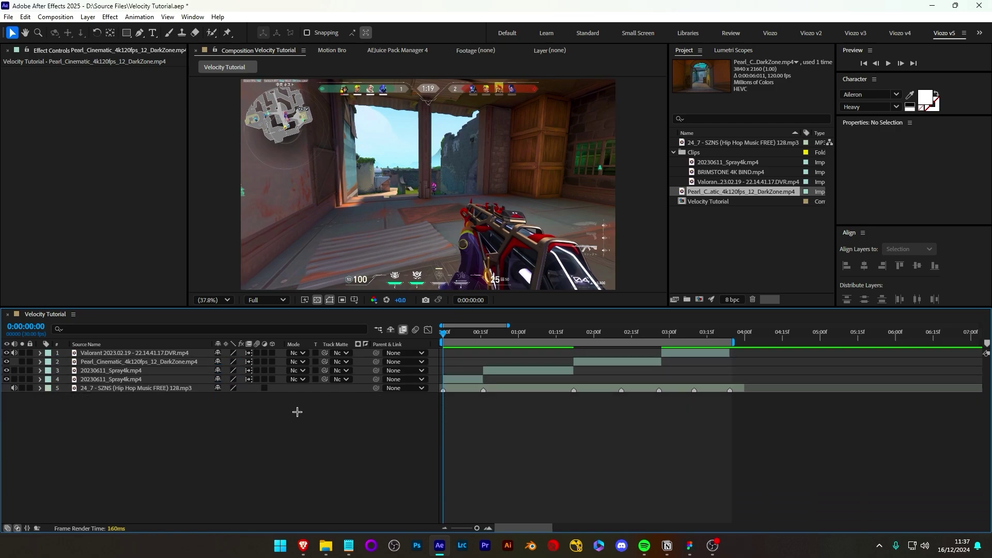
left_click(485, 392)
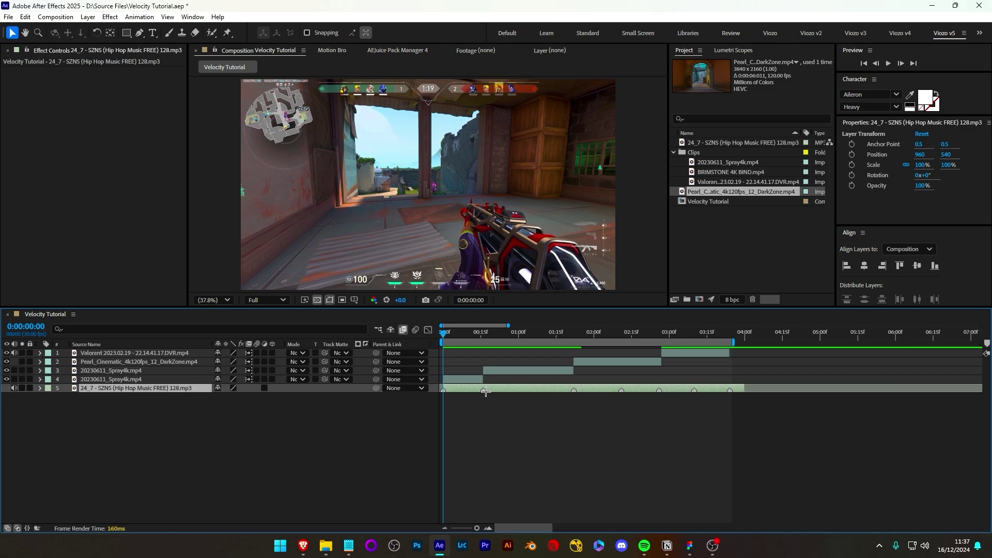